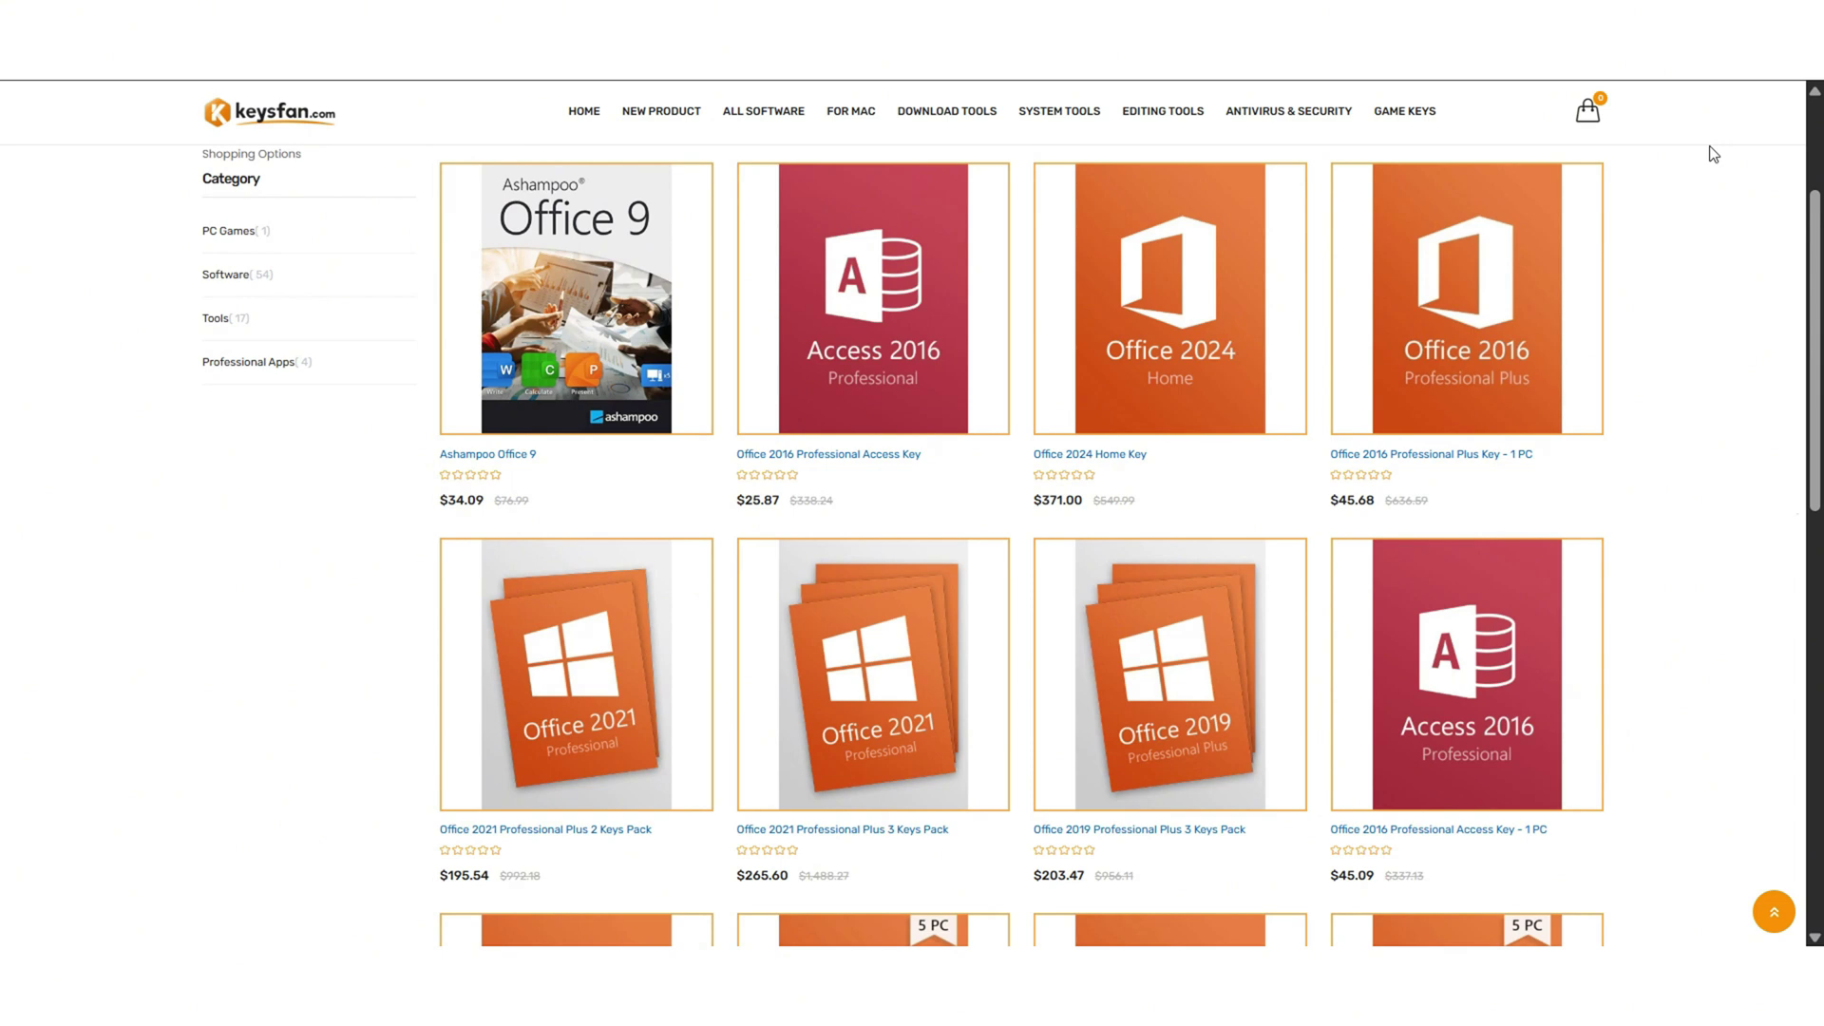
Order the Windows 11 Professional key with discount code 50, placing the order at 14.99 USD
scroll(1712, 154, down, 5)
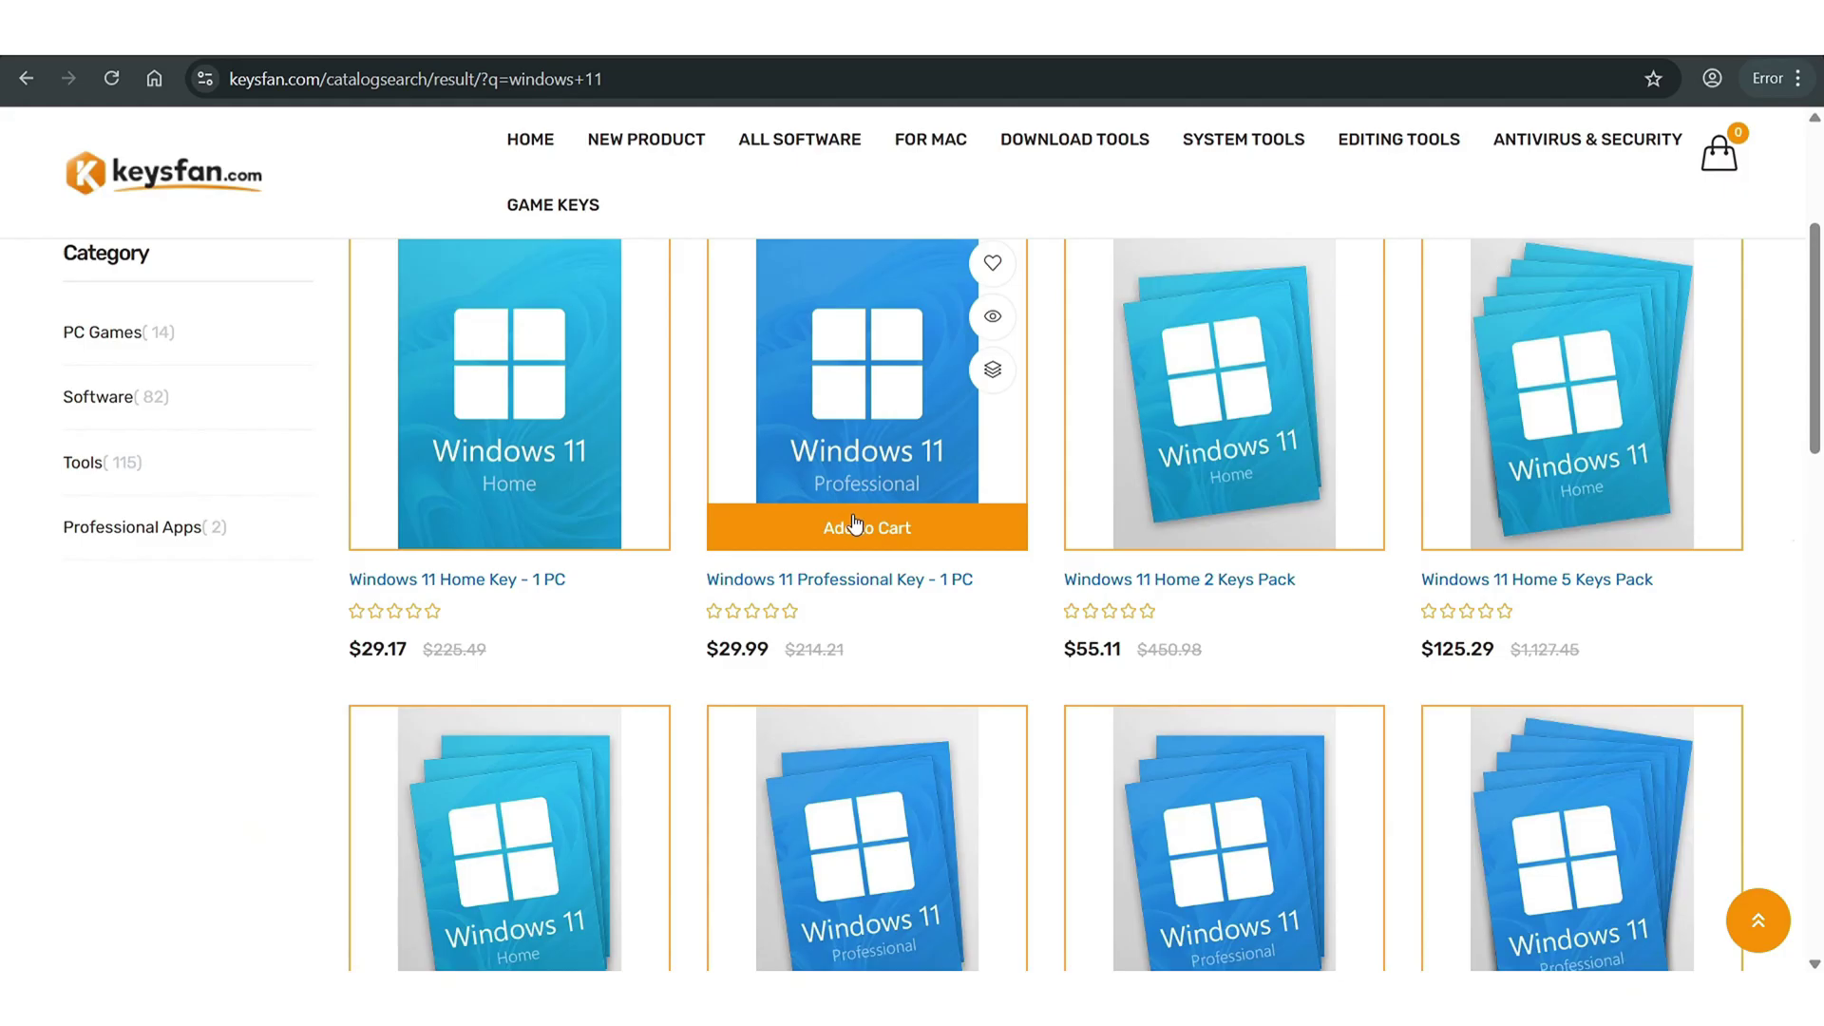
click(852, 532)
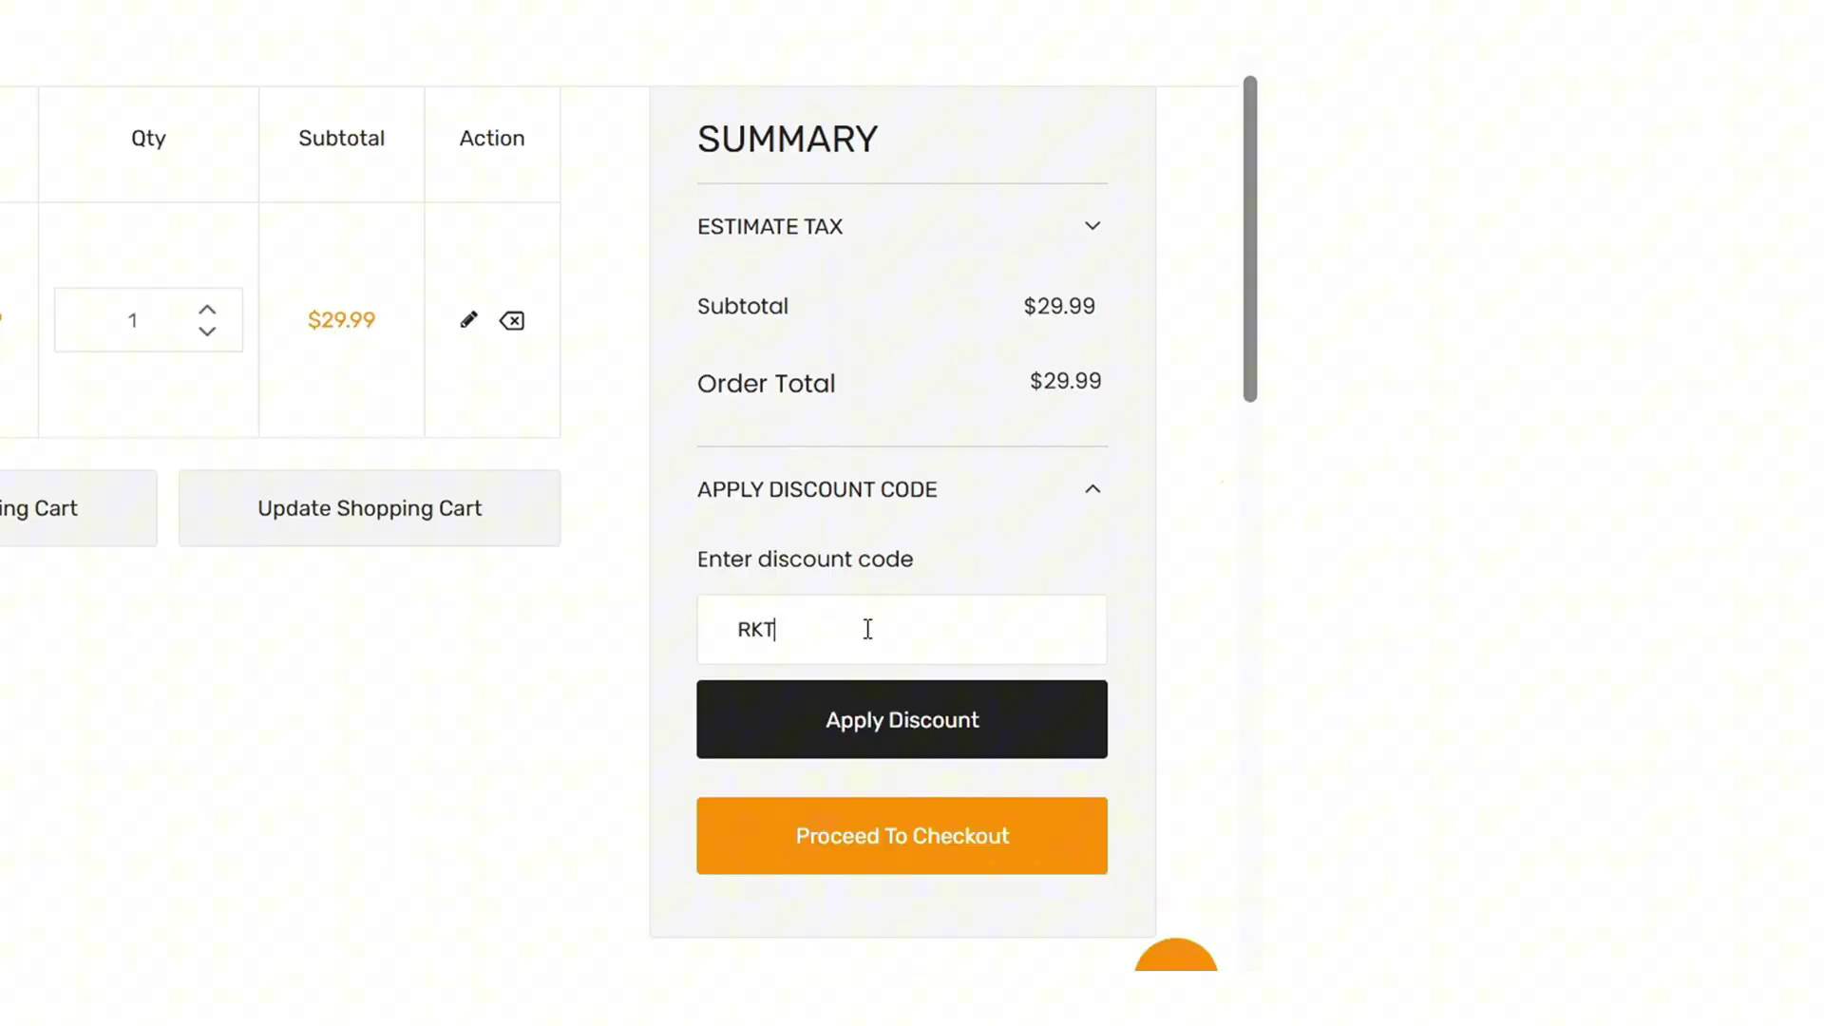
text(50)
key(Return)
click(945, 841)
click(1057, 827)
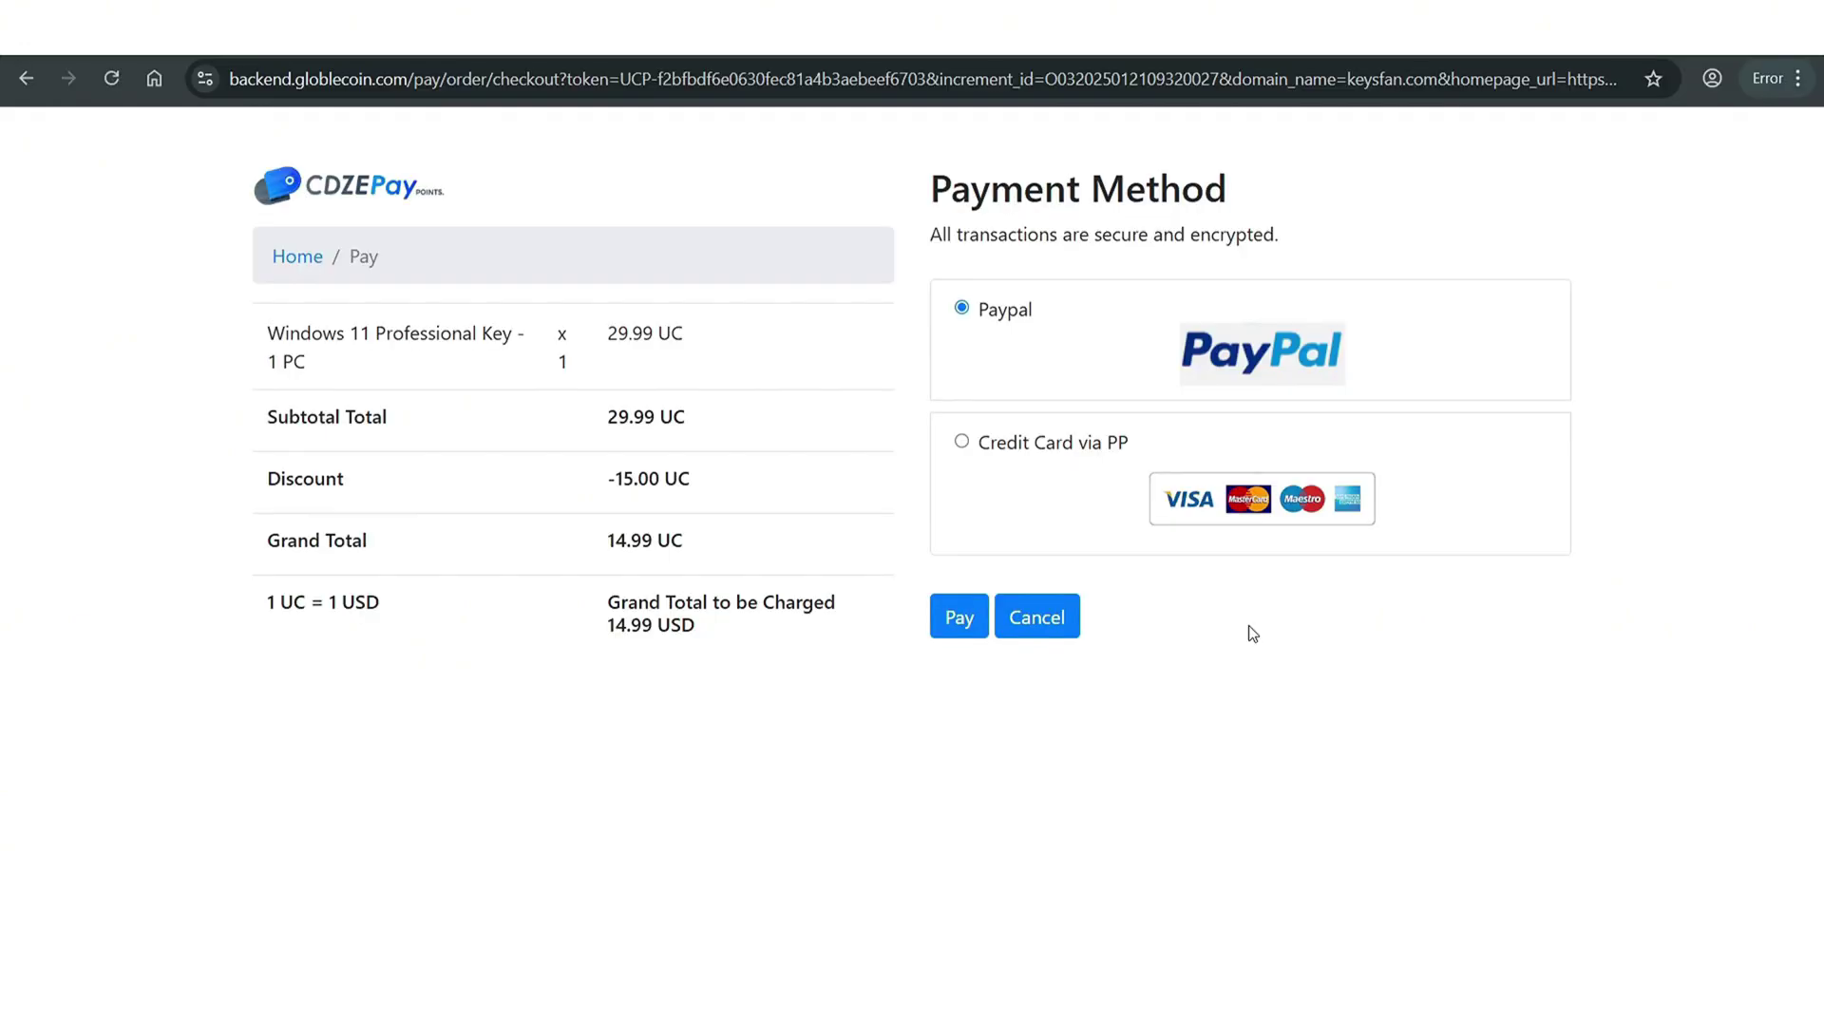
Pay for the key order, then paste the purchased product key into Activation and activate Windows
click(973, 613)
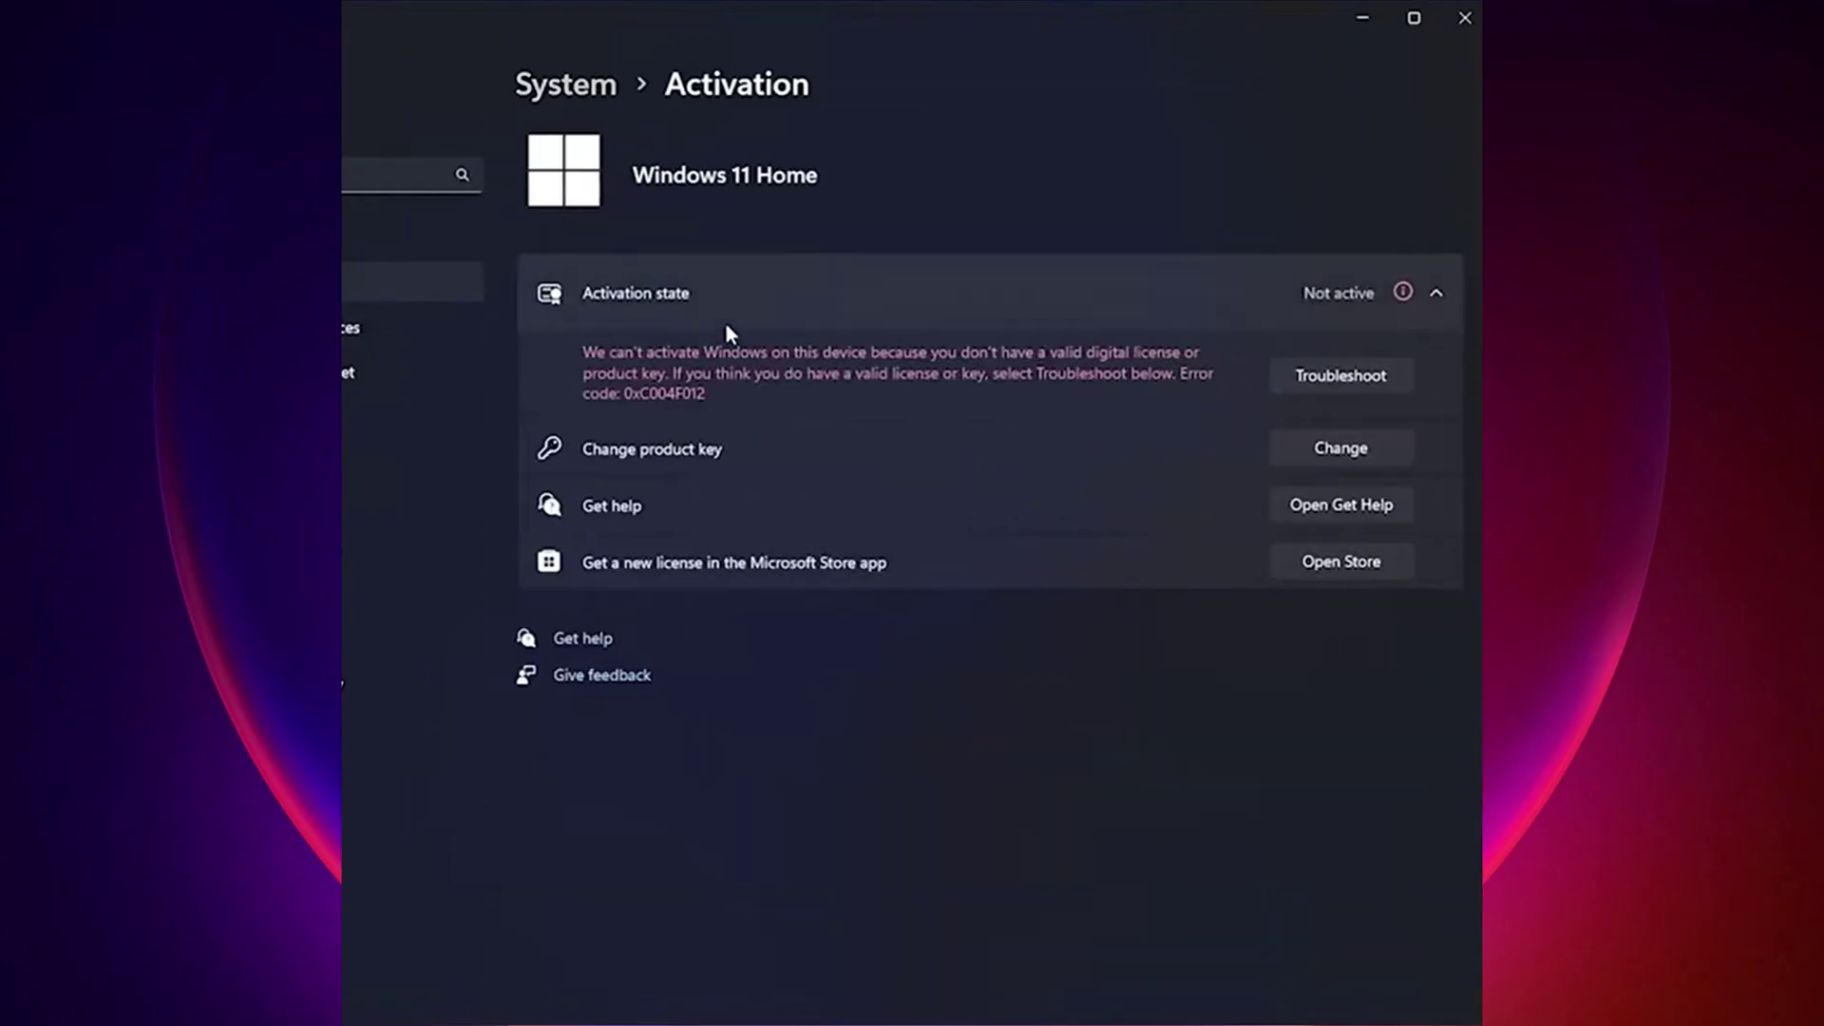
click(1293, 452)
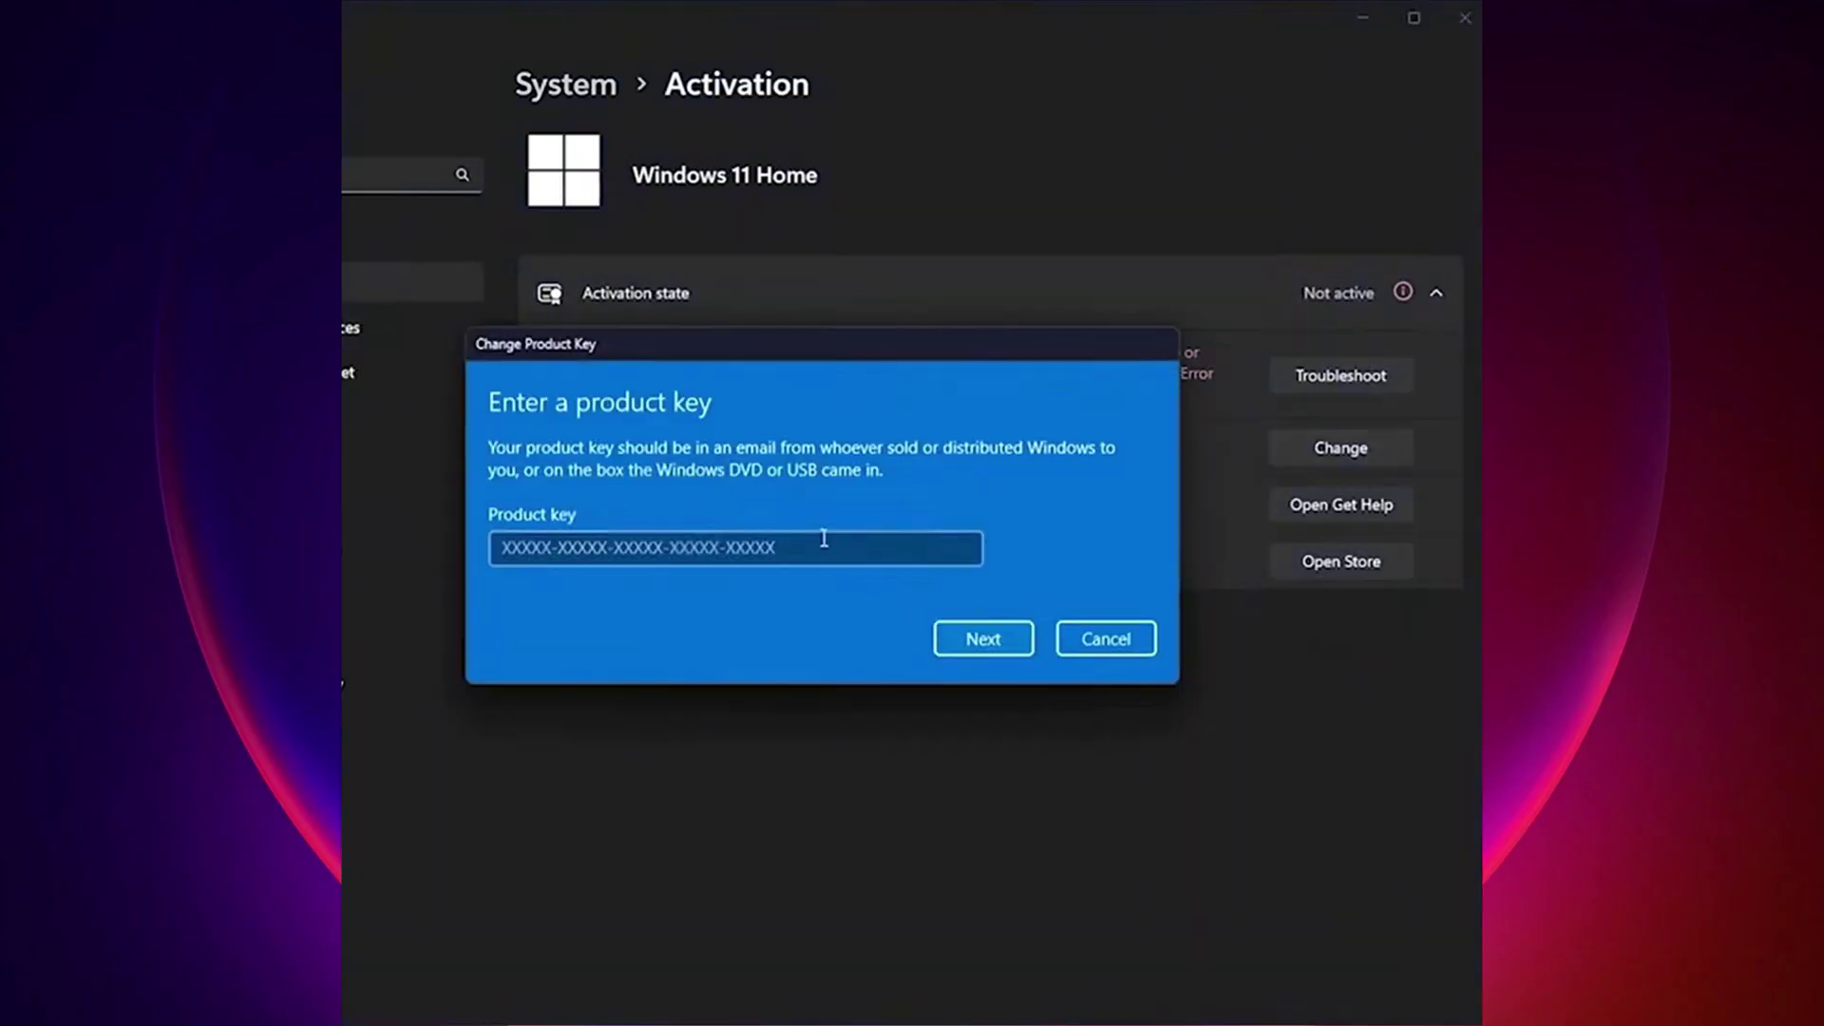
right_click(575, 556)
click(629, 569)
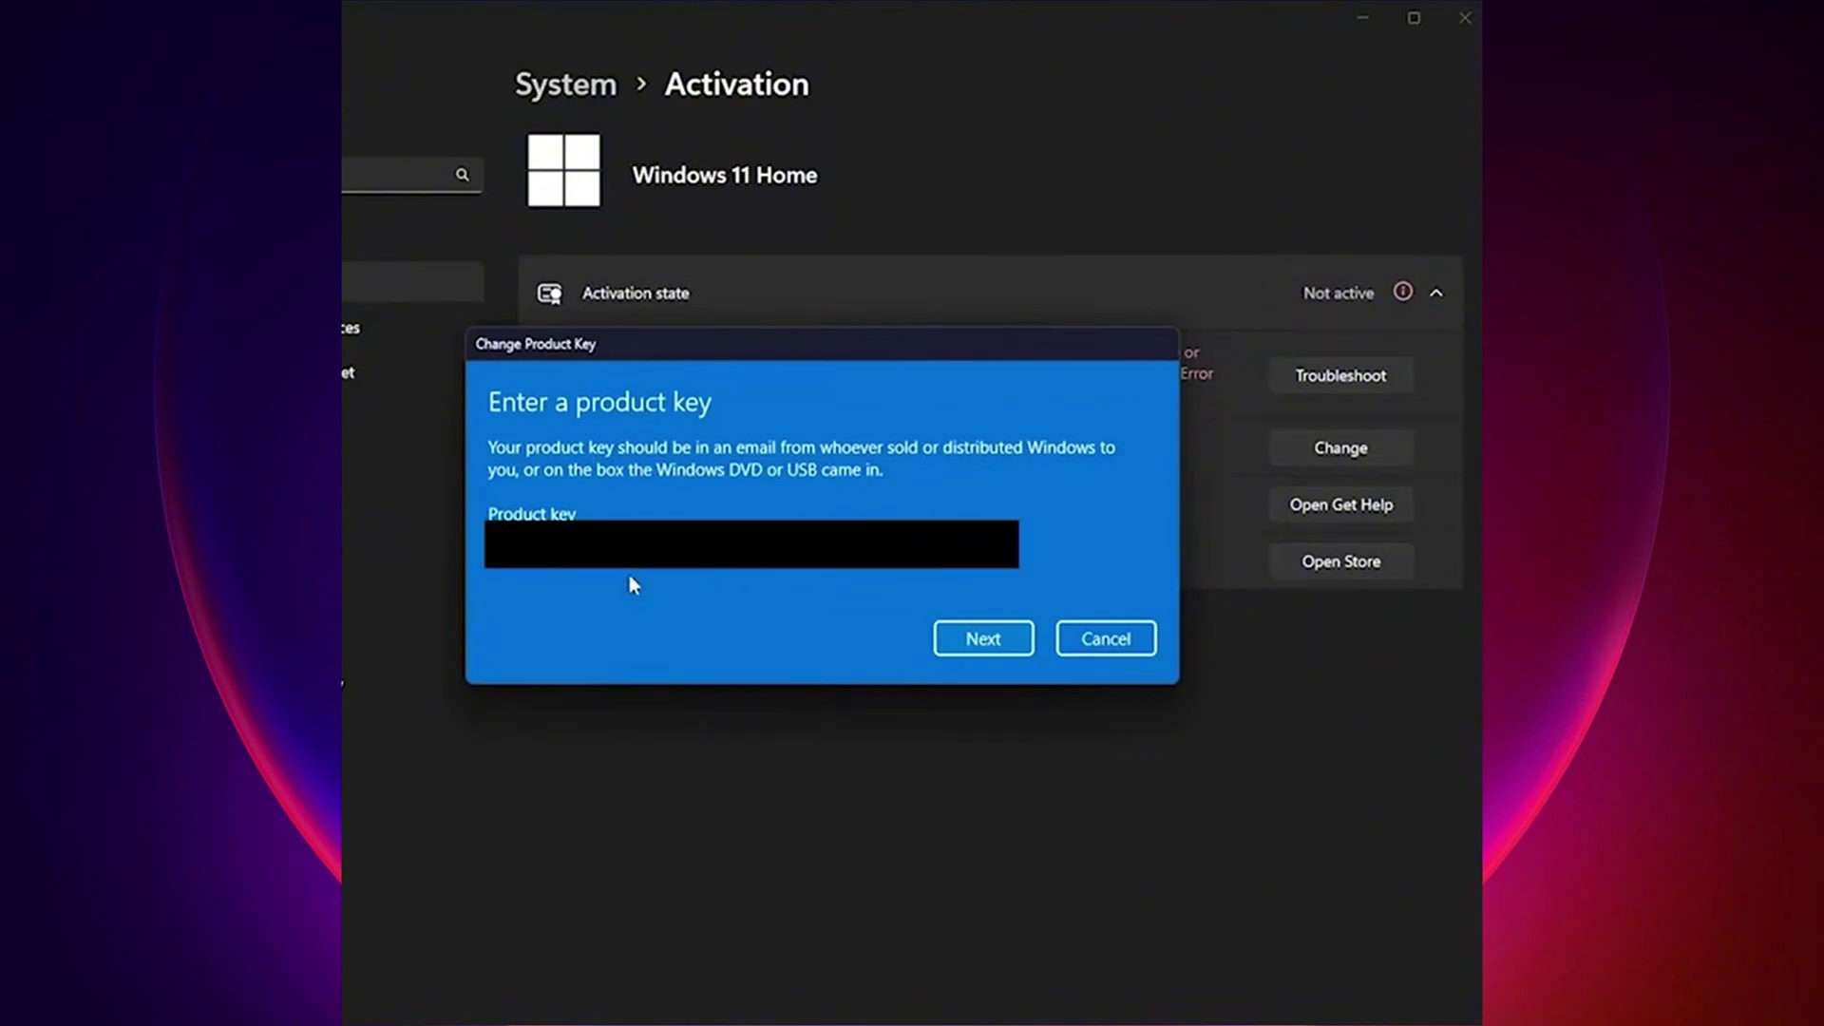
click(988, 639)
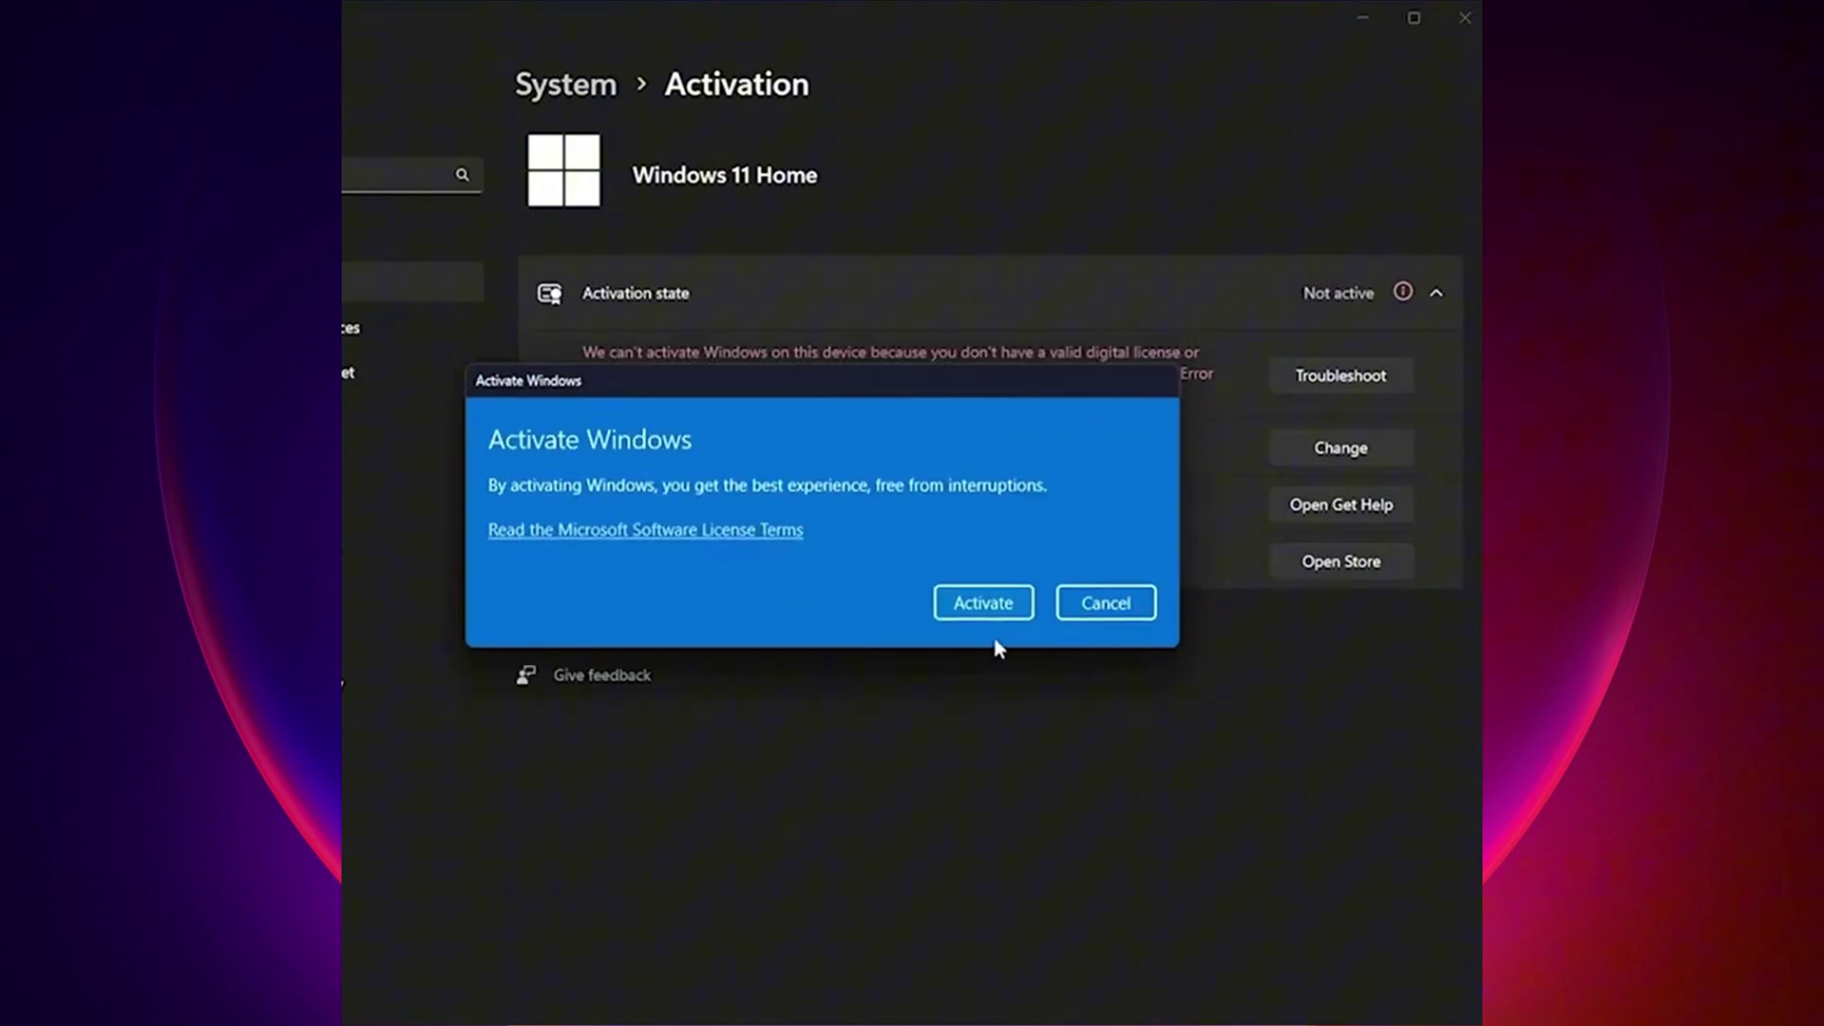
click(985, 603)
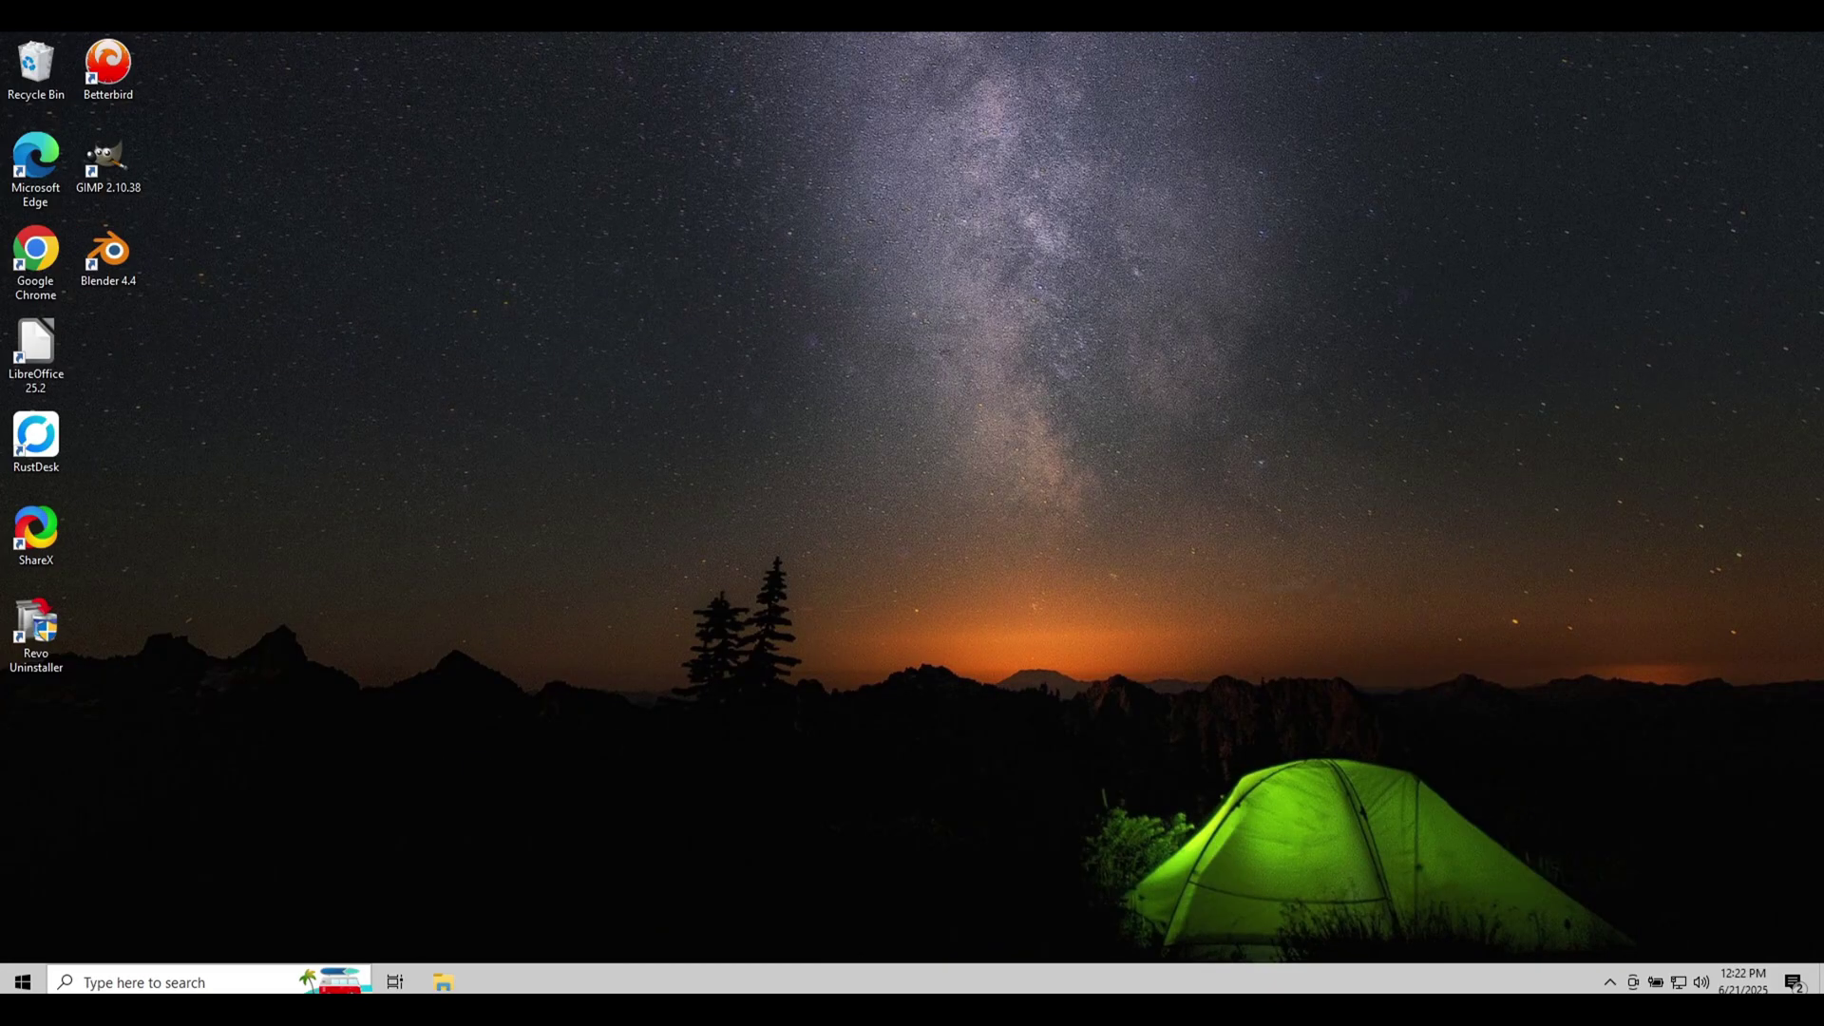
Open Settings and check under Time & Language > Region that the region is United States
click(173, 981)
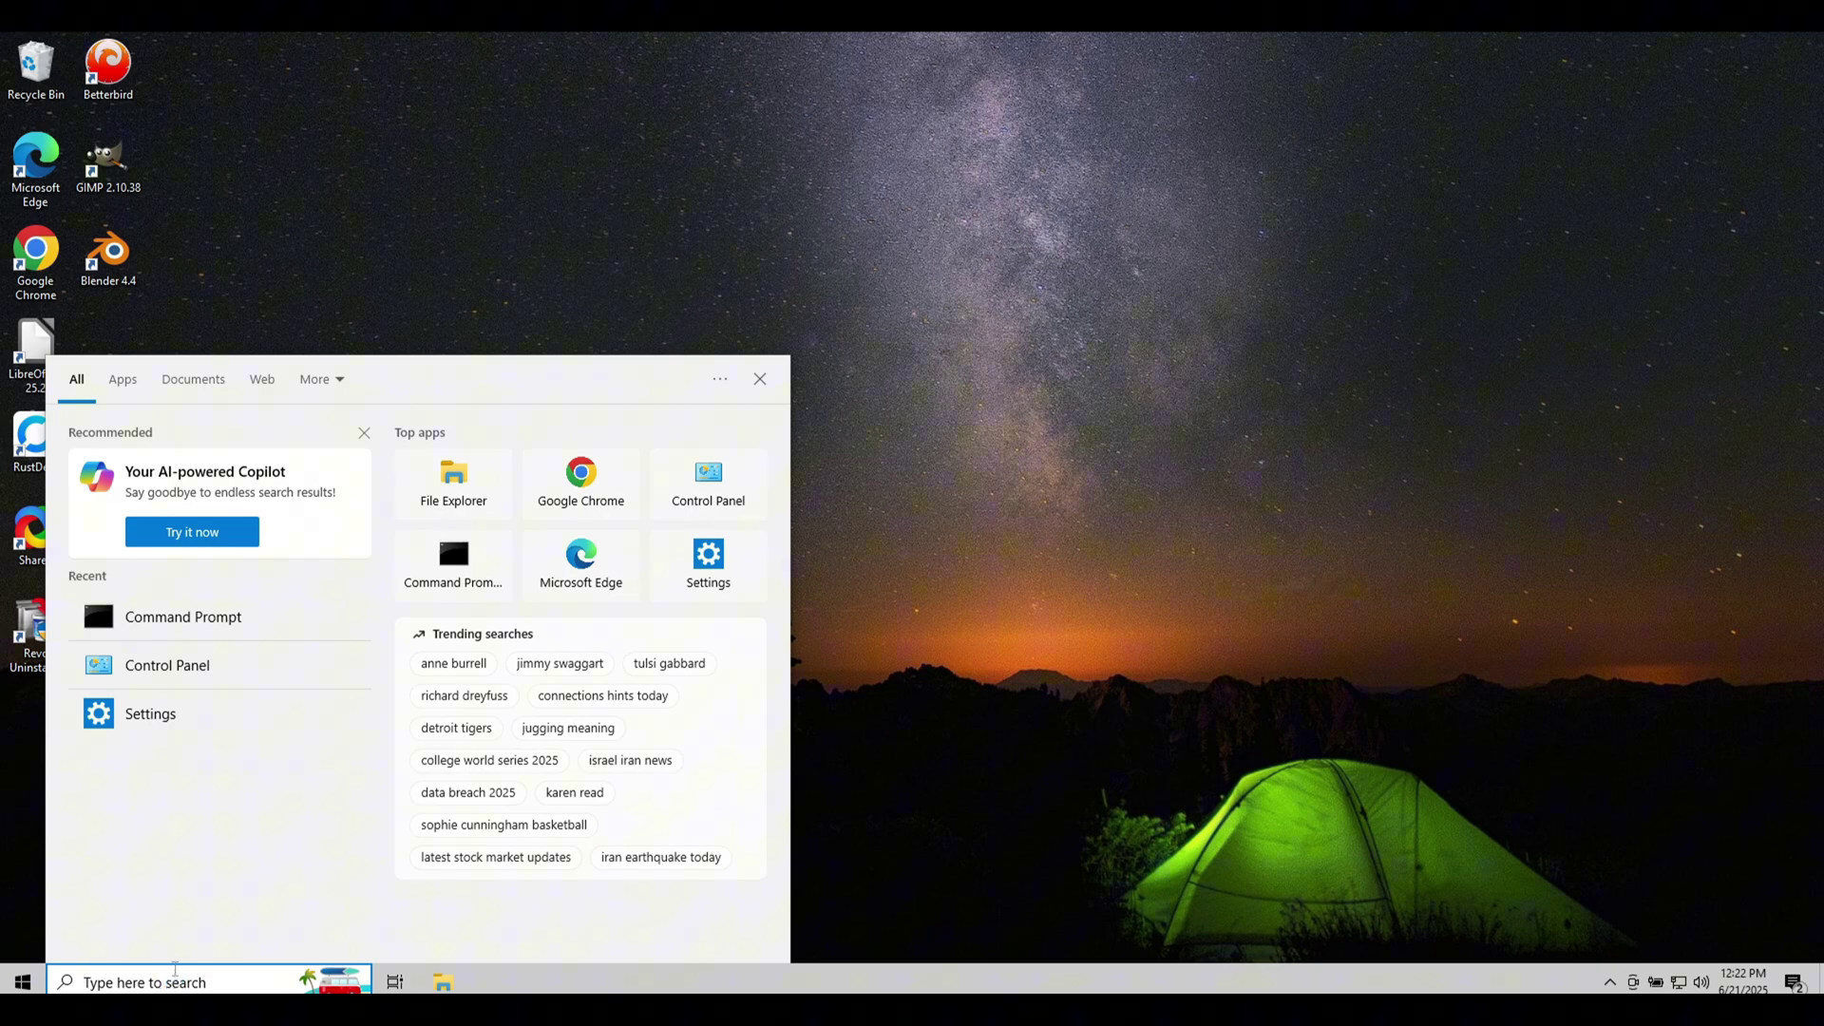
click(164, 725)
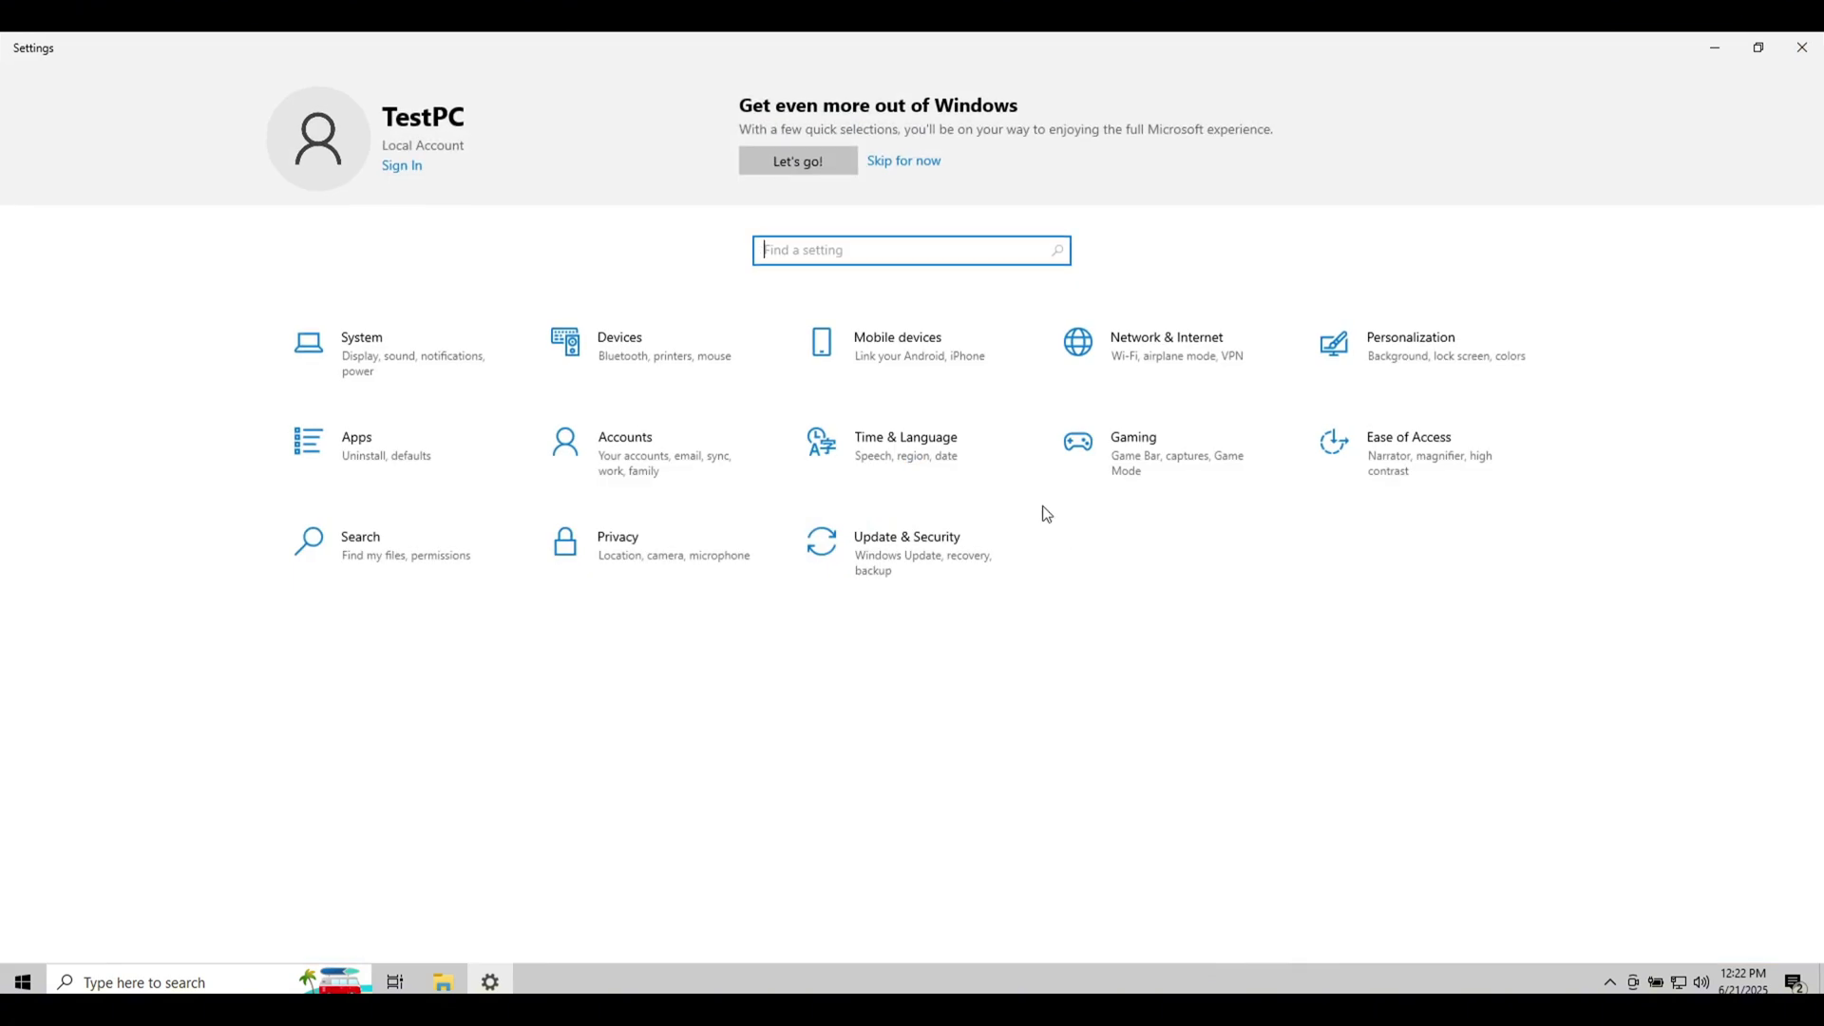
click(919, 457)
click(94, 304)
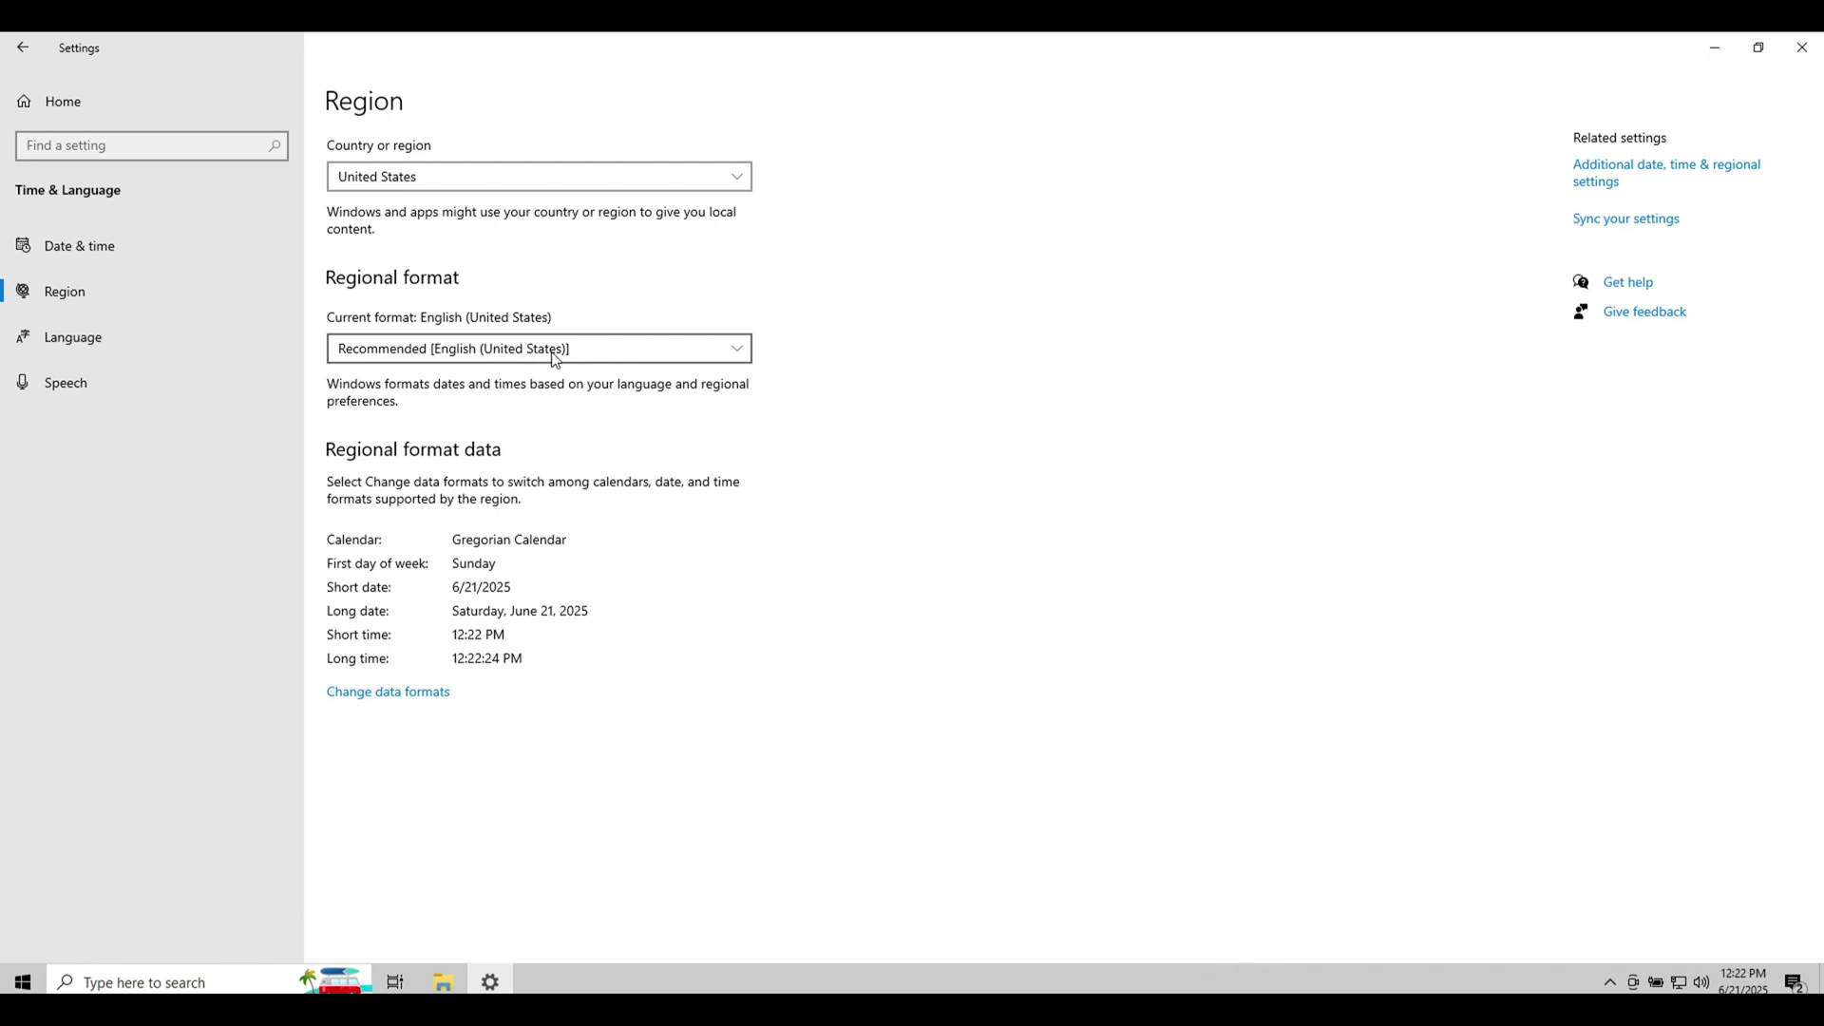
Open Update & Security and follow the Windows 11 hardware requirements link
click(37, 49)
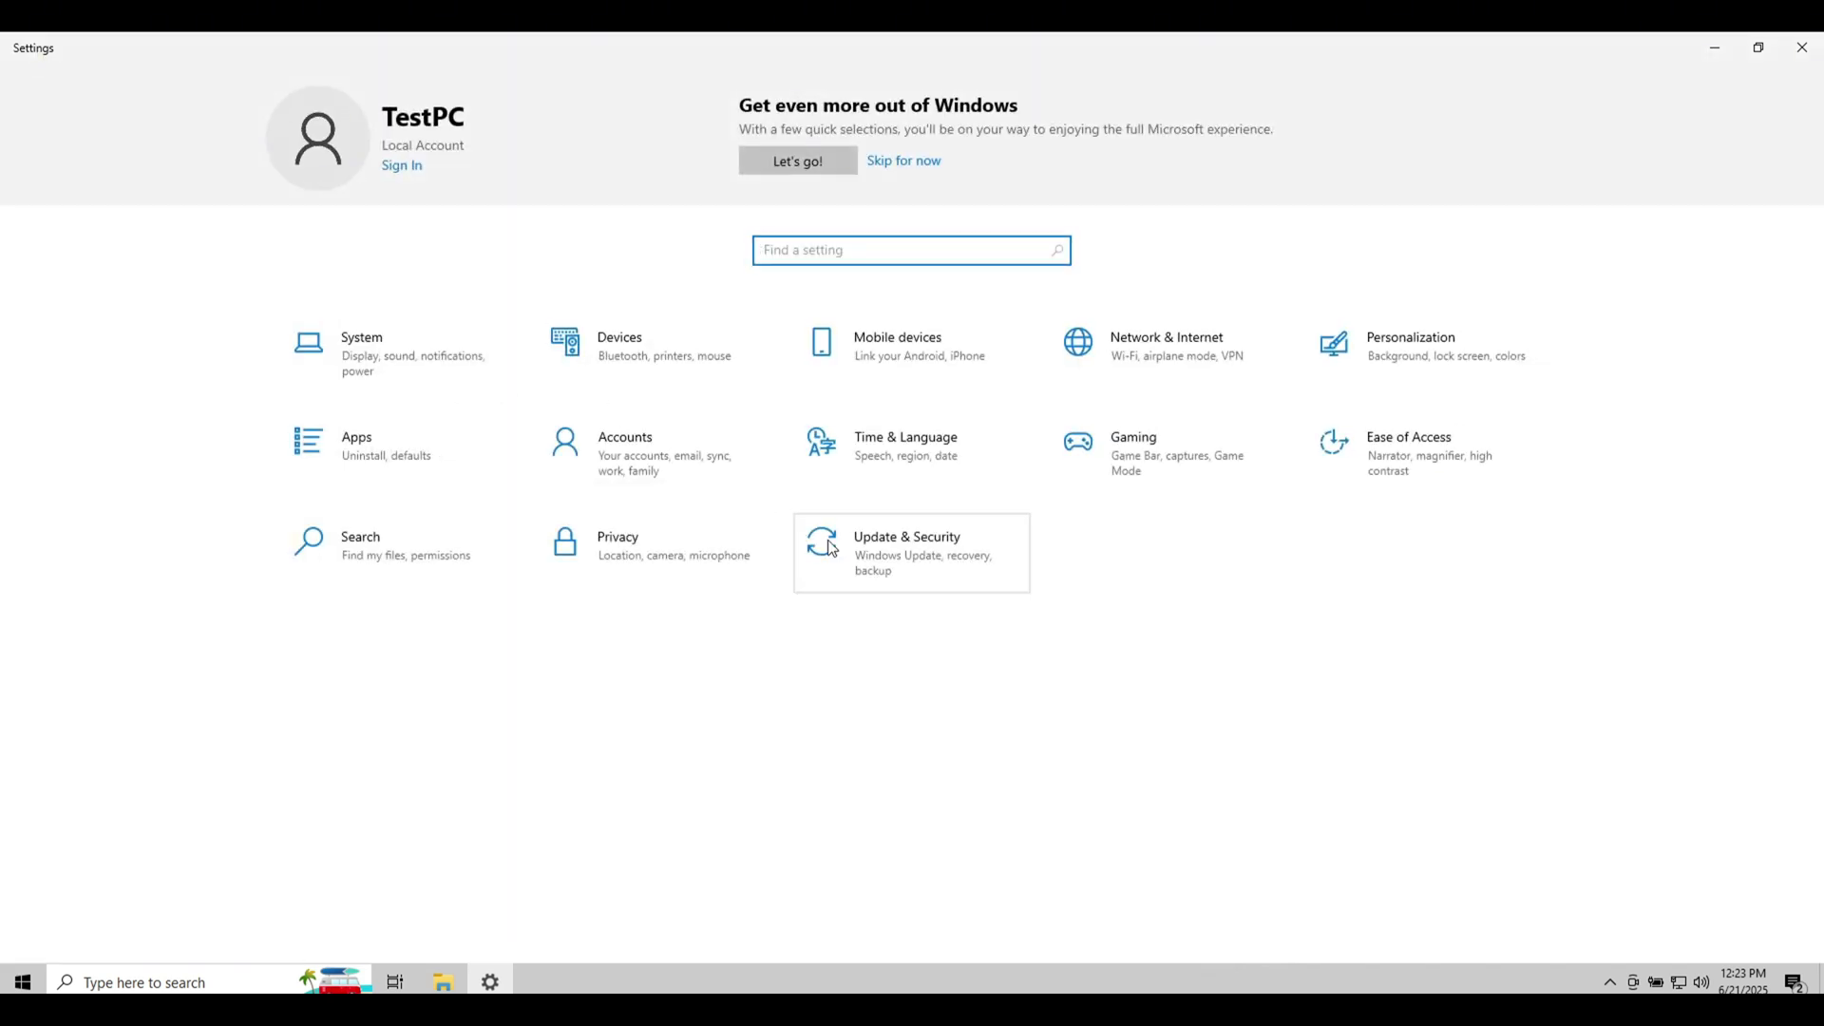
click(891, 551)
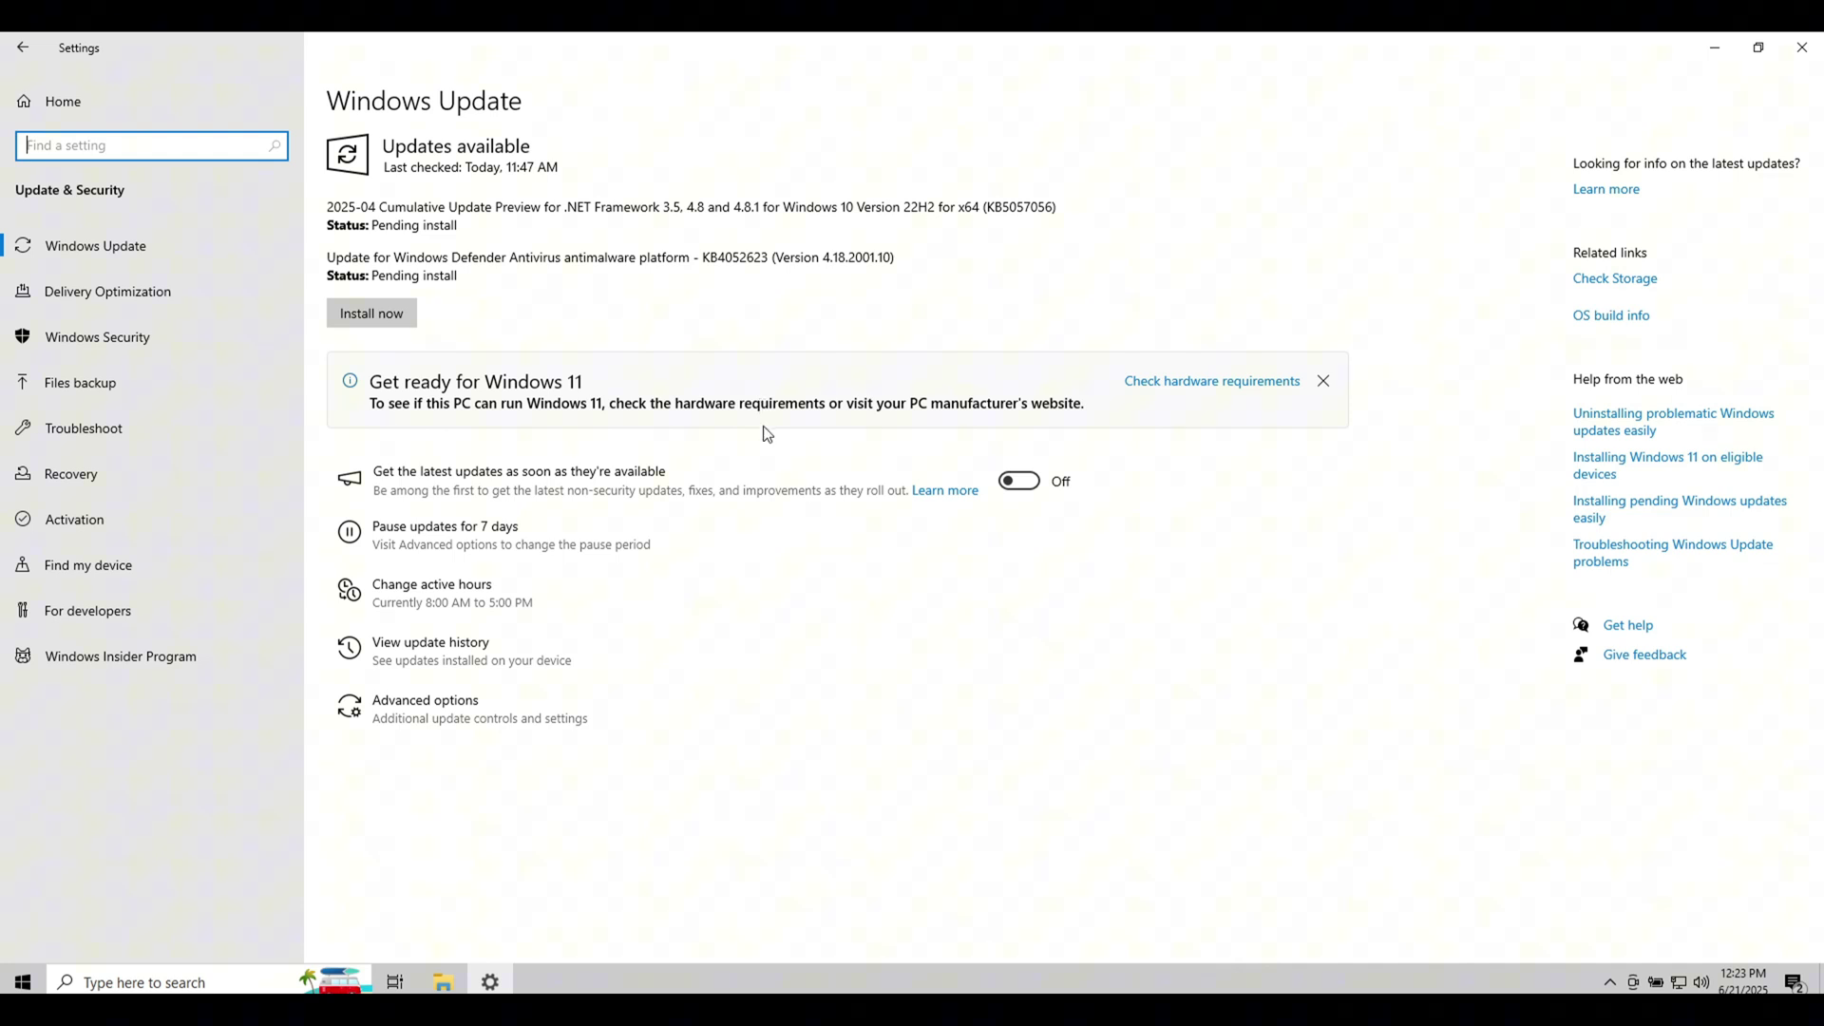
click(1180, 387)
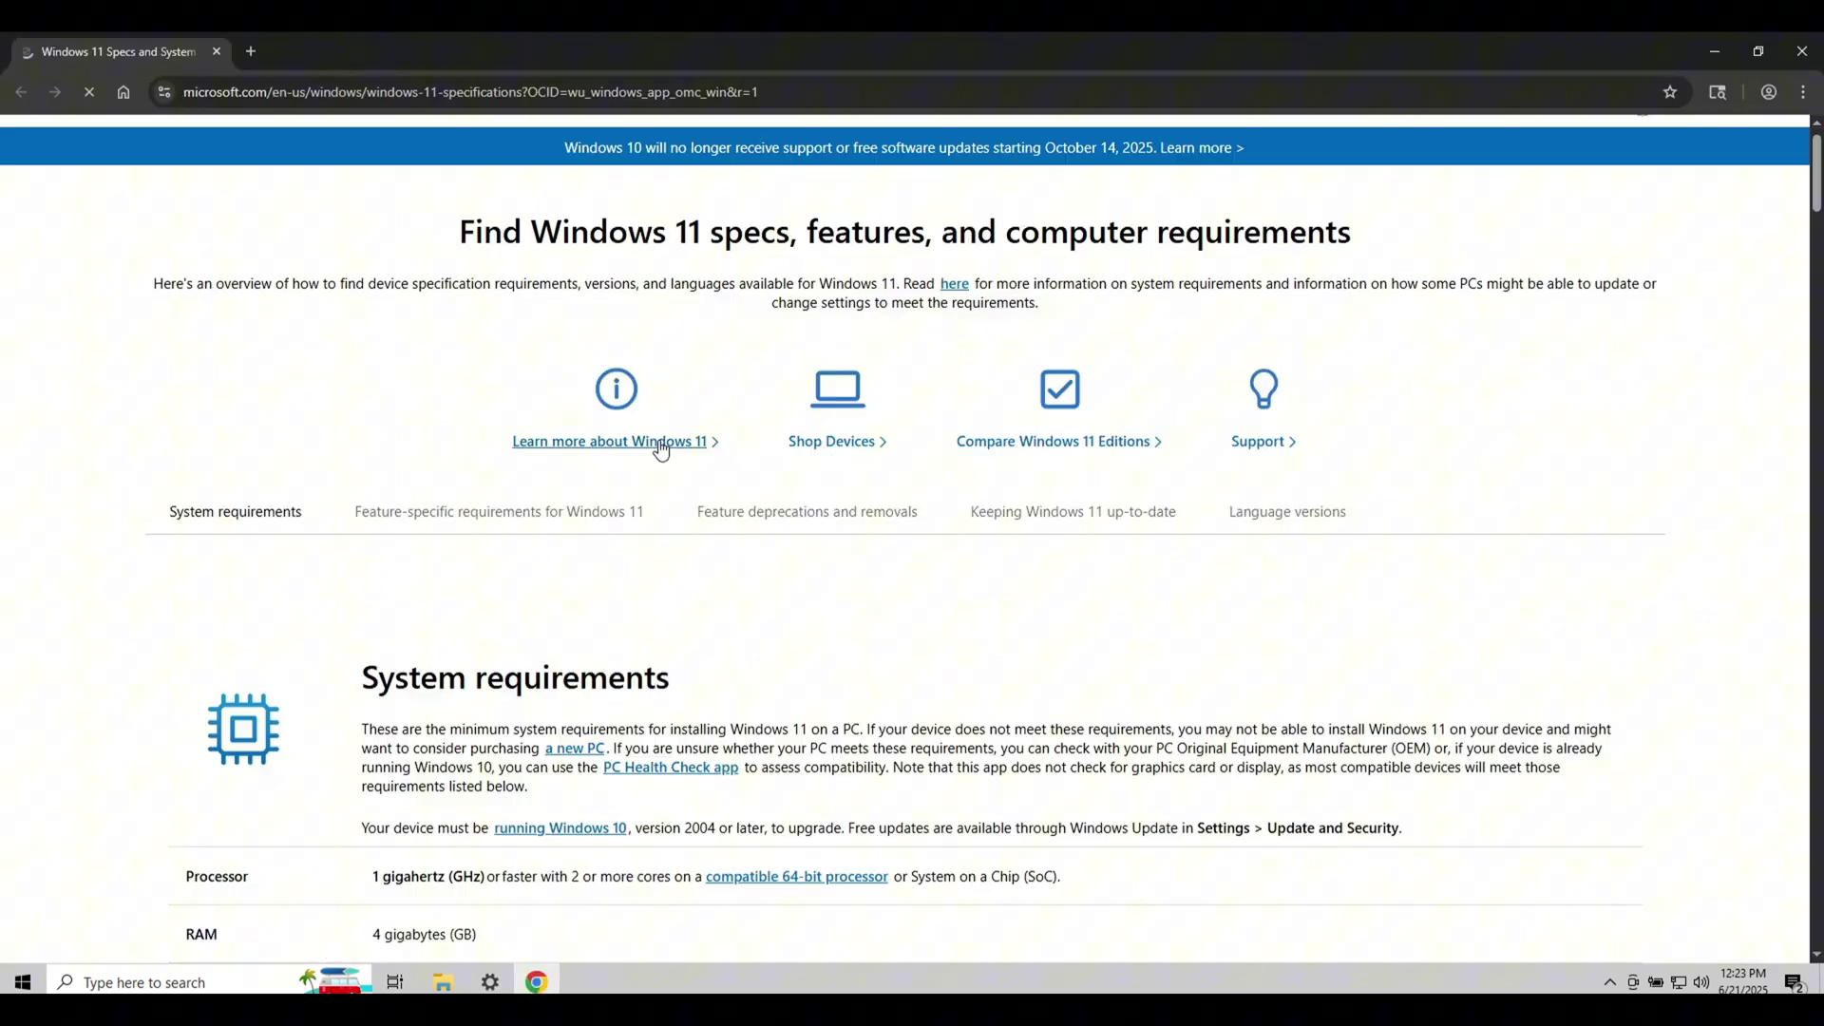
Download the PC Health Check installer from the Windows 11 requirements page
scroll(655, 449, down, 1)
scroll(656, 448, down, 1)
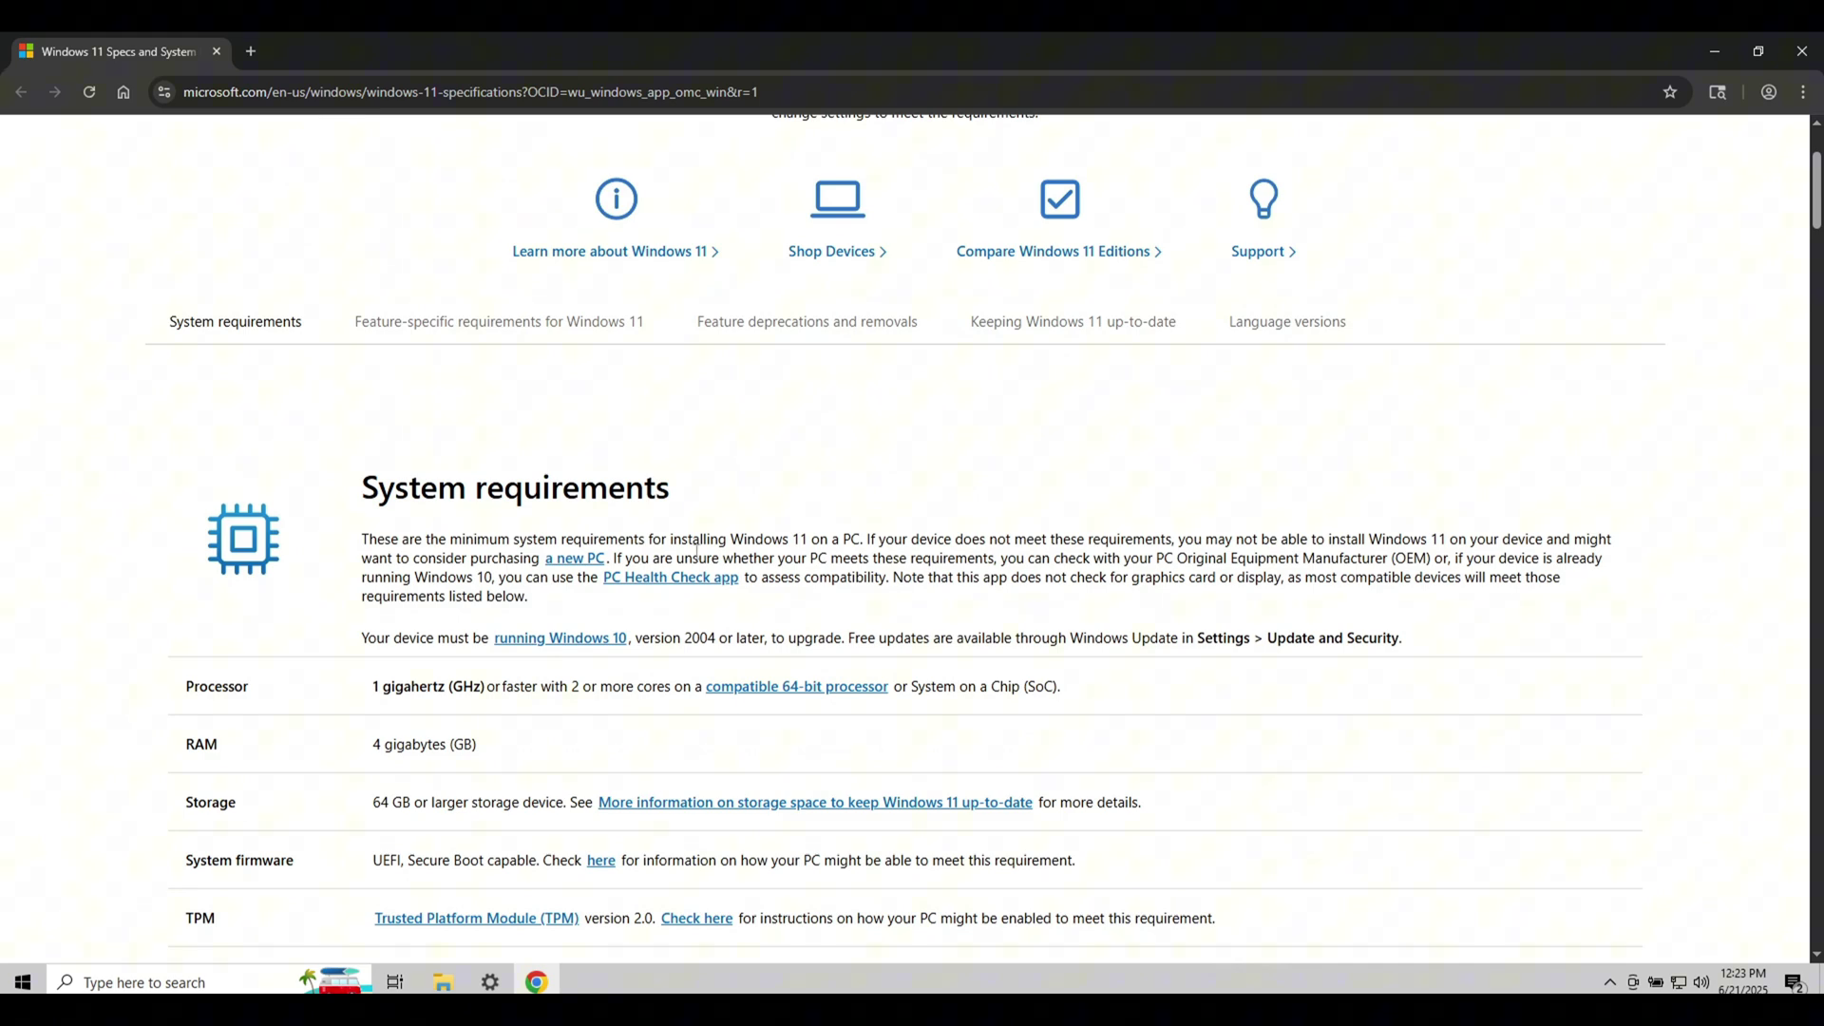
click(690, 581)
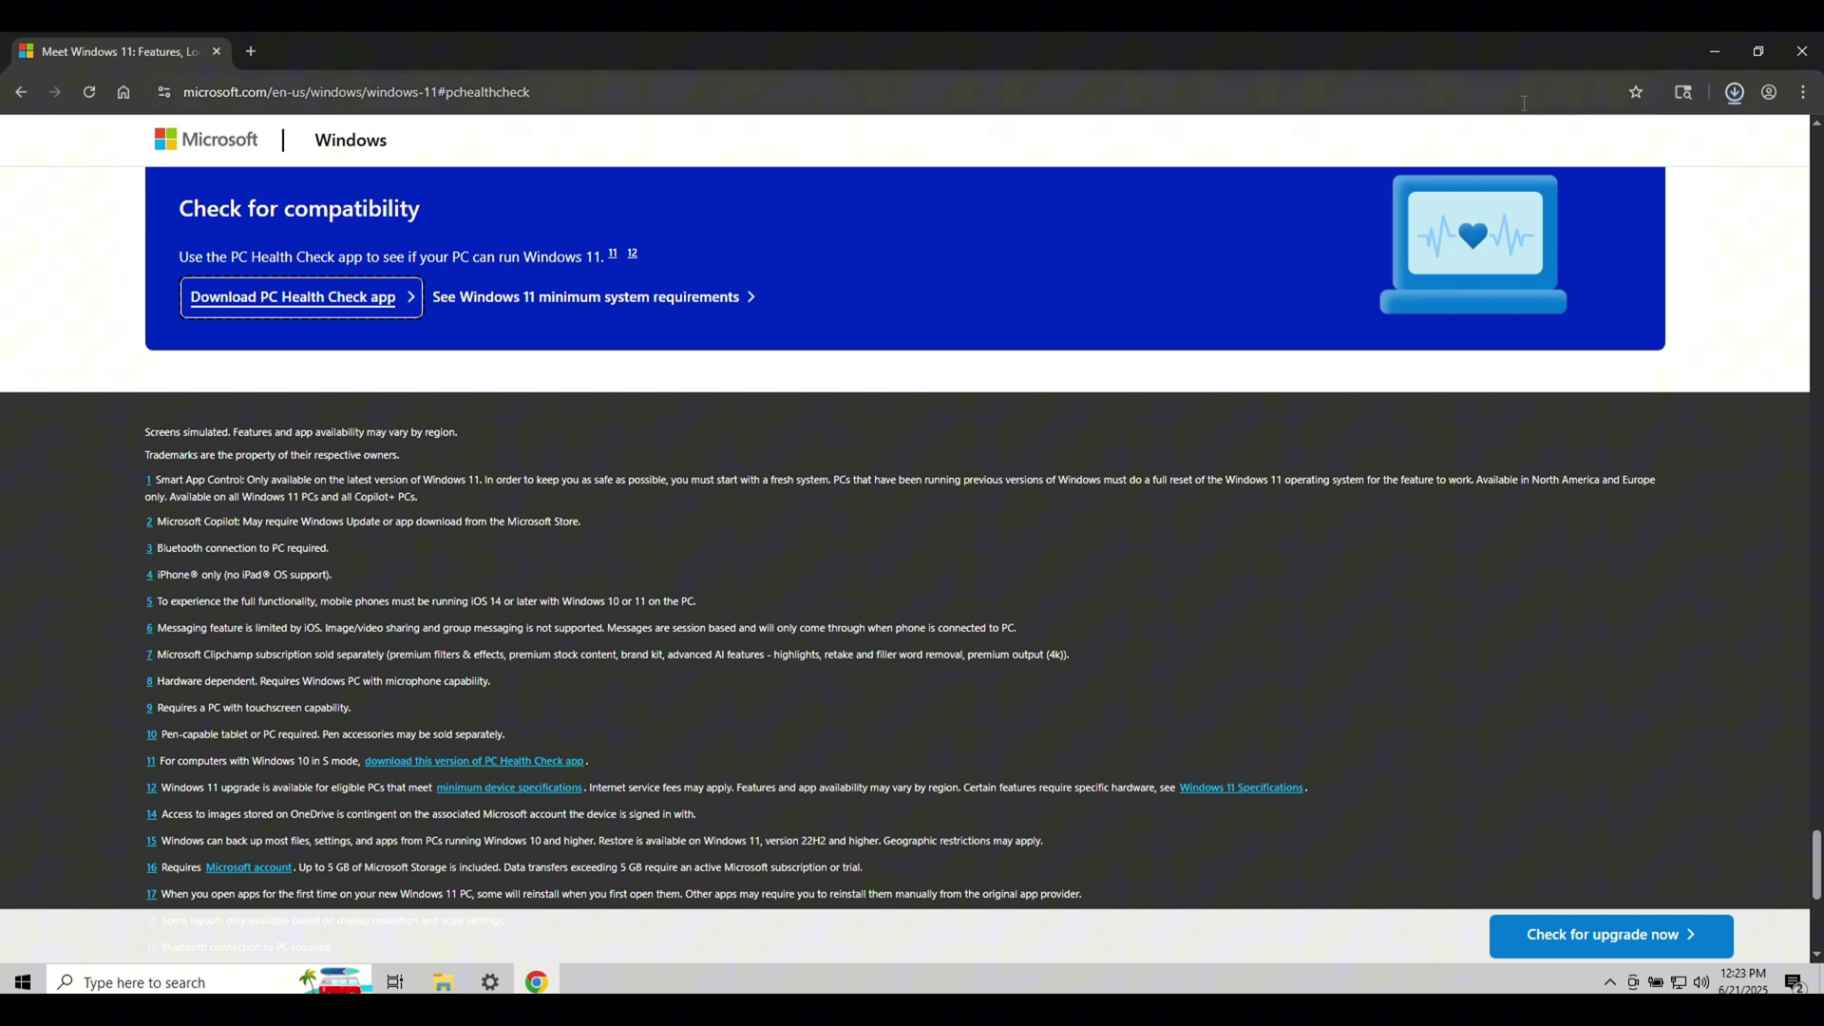
click(1736, 92)
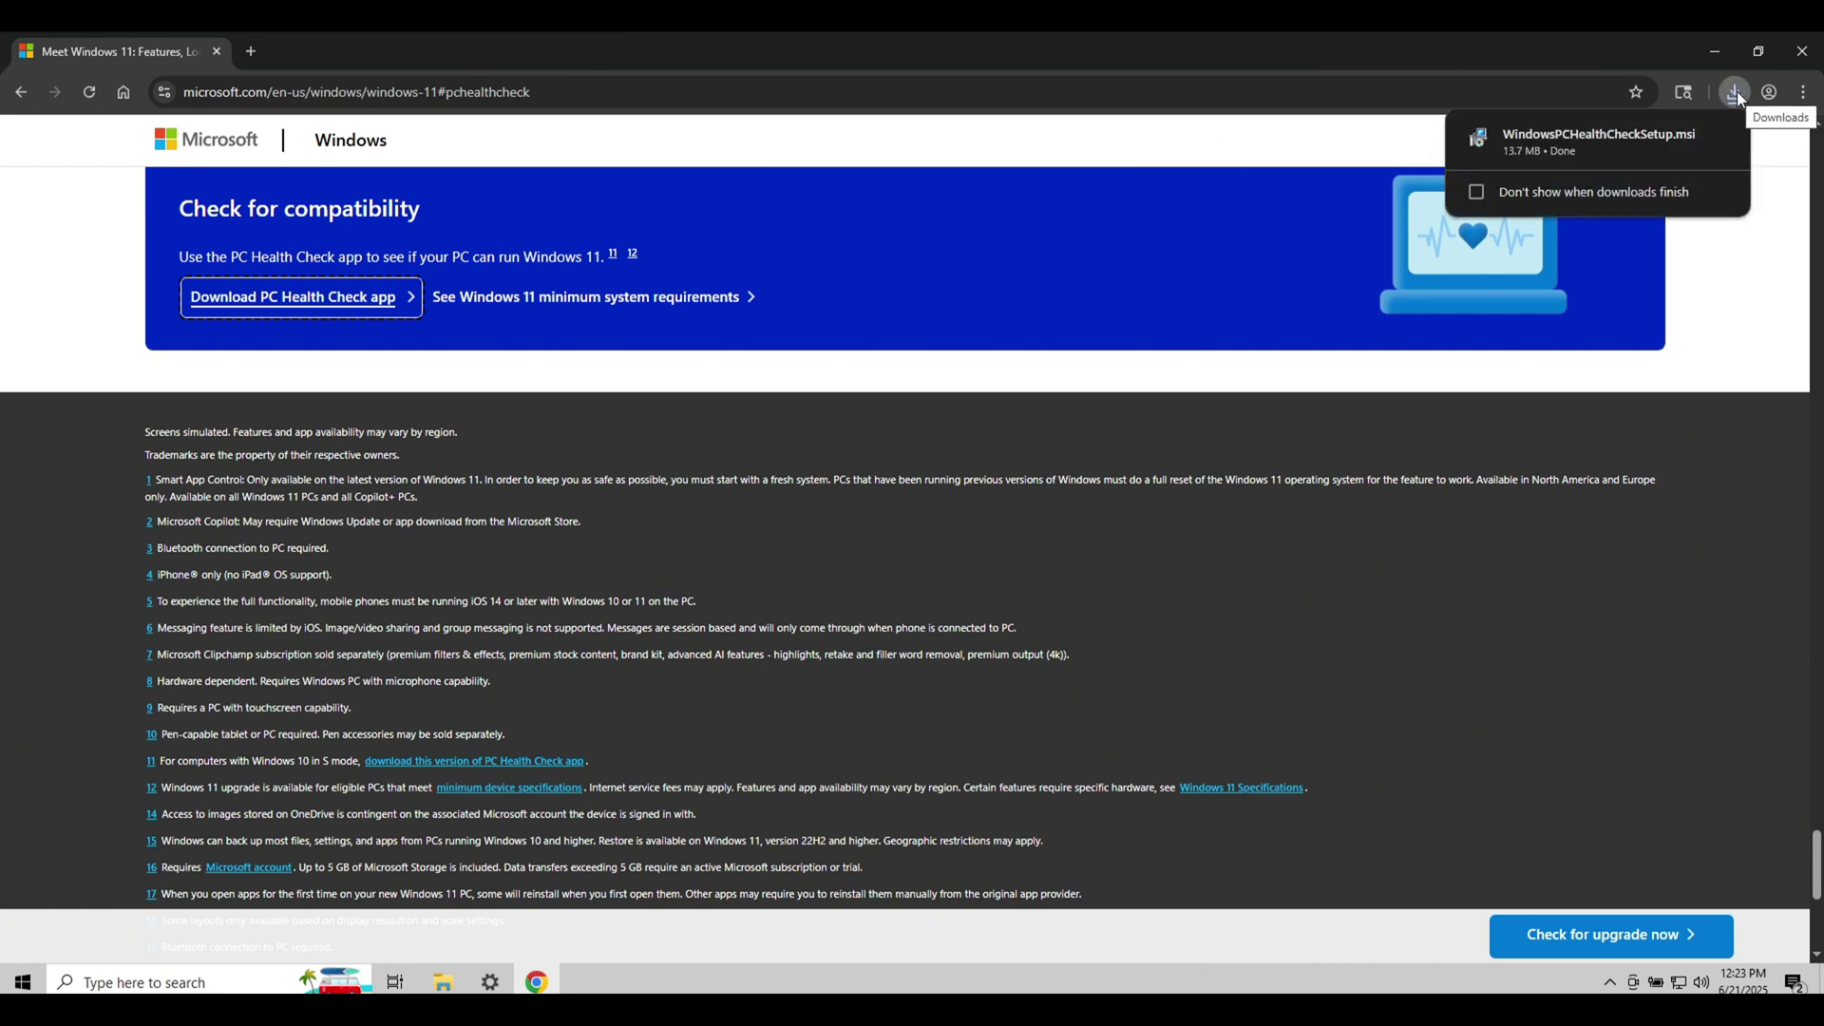
Run WindowsPCHealthCheckSetup.msi, accept the licence terms and install PC Health Check
click(1617, 136)
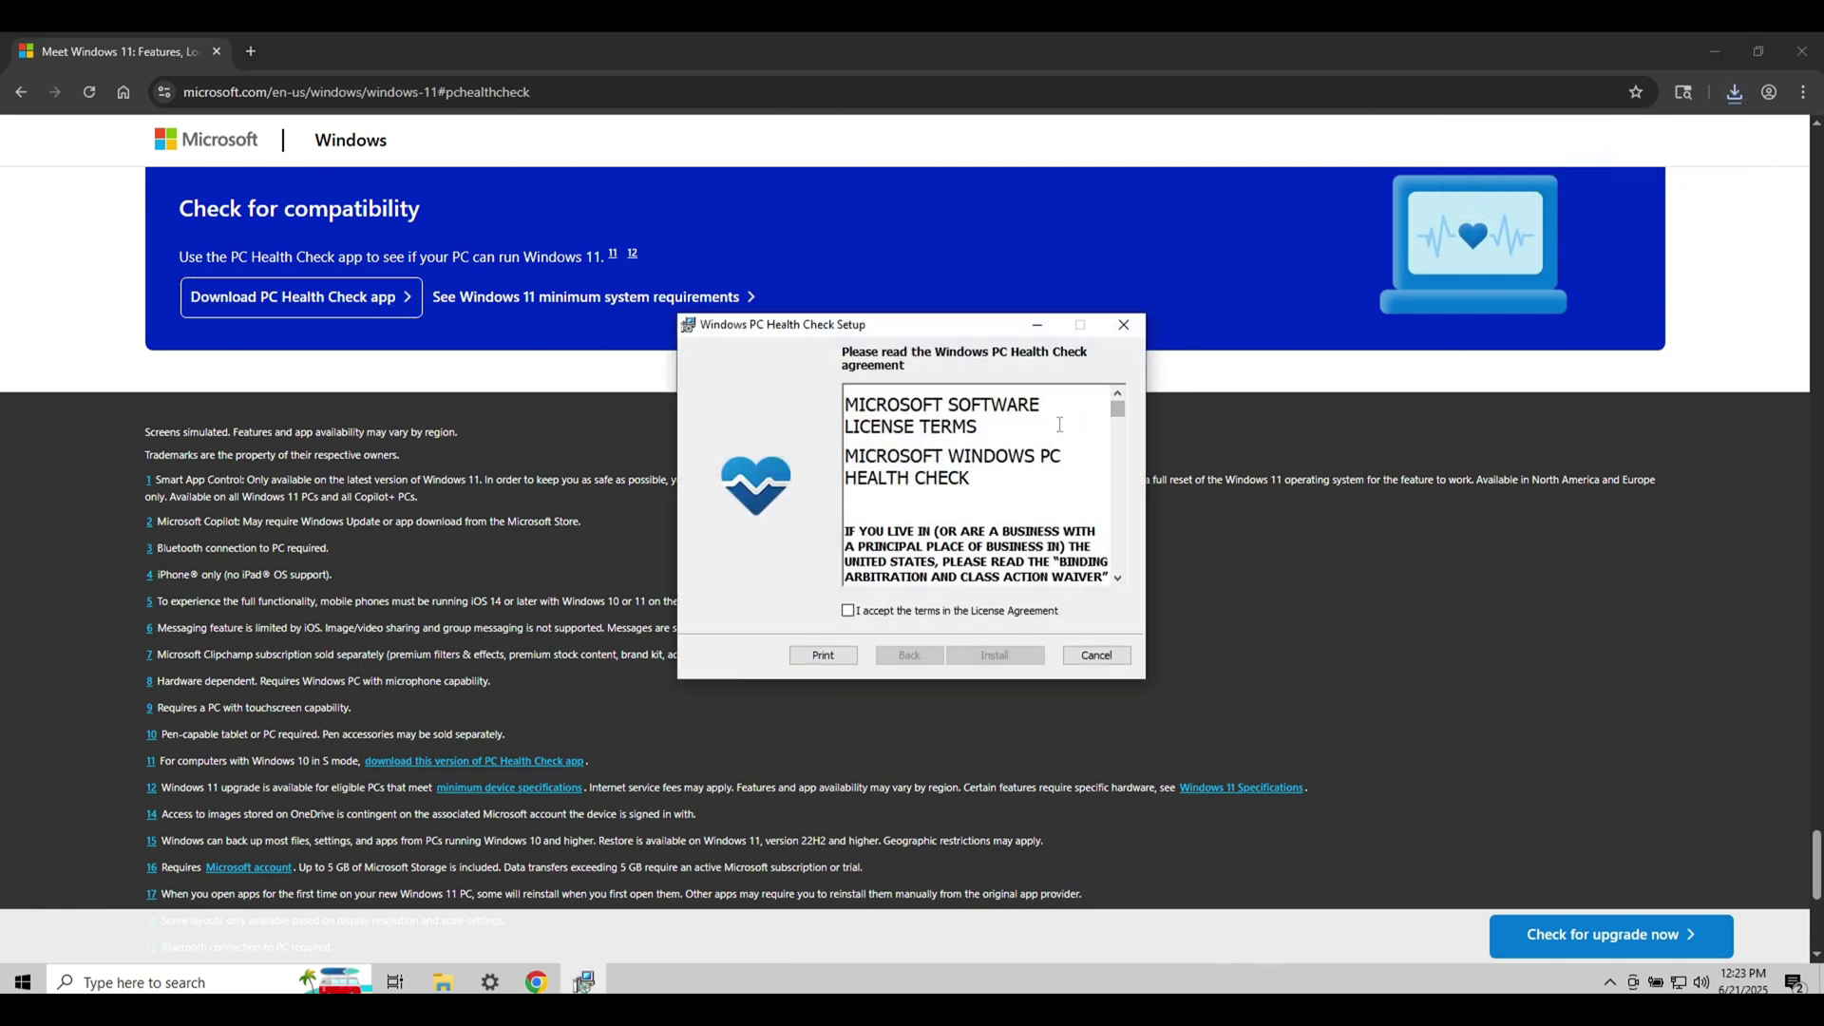
click(848, 611)
click(1010, 656)
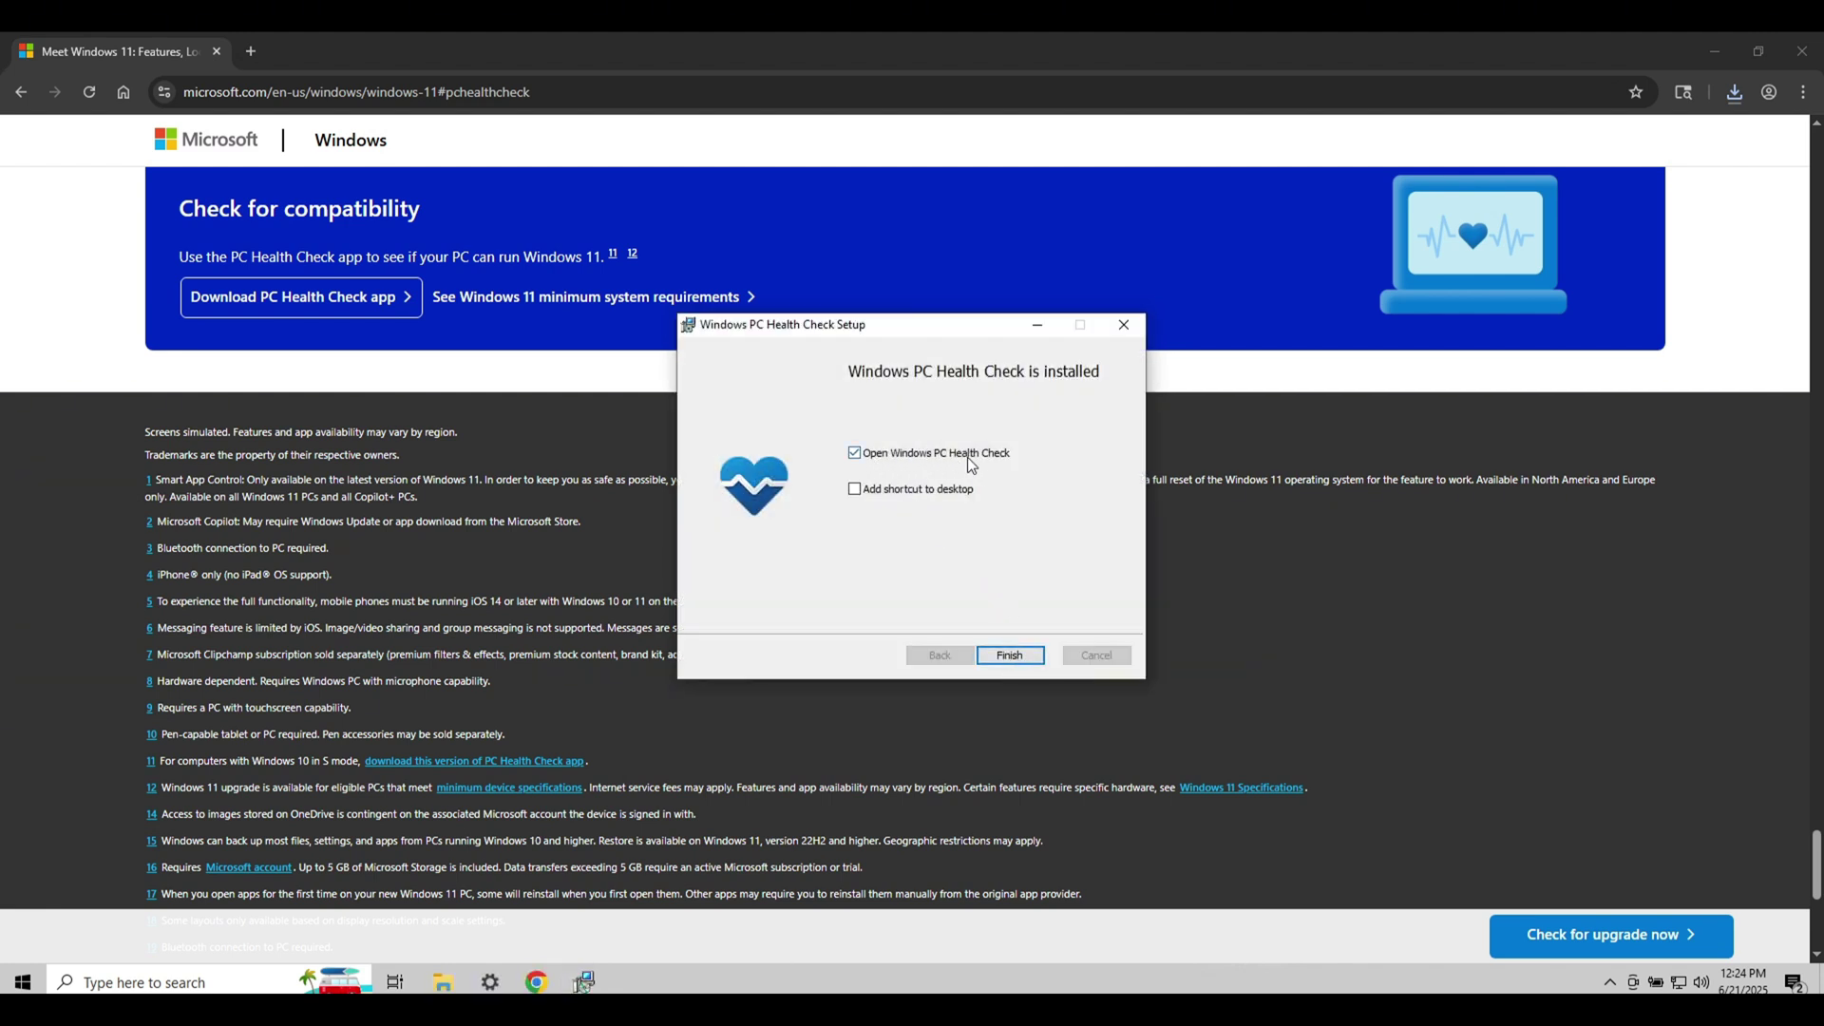
Launch PC Health Check, see it fail Secure Boot, TPM 2.0 and 54 GB disk checks, then close it
click(1012, 655)
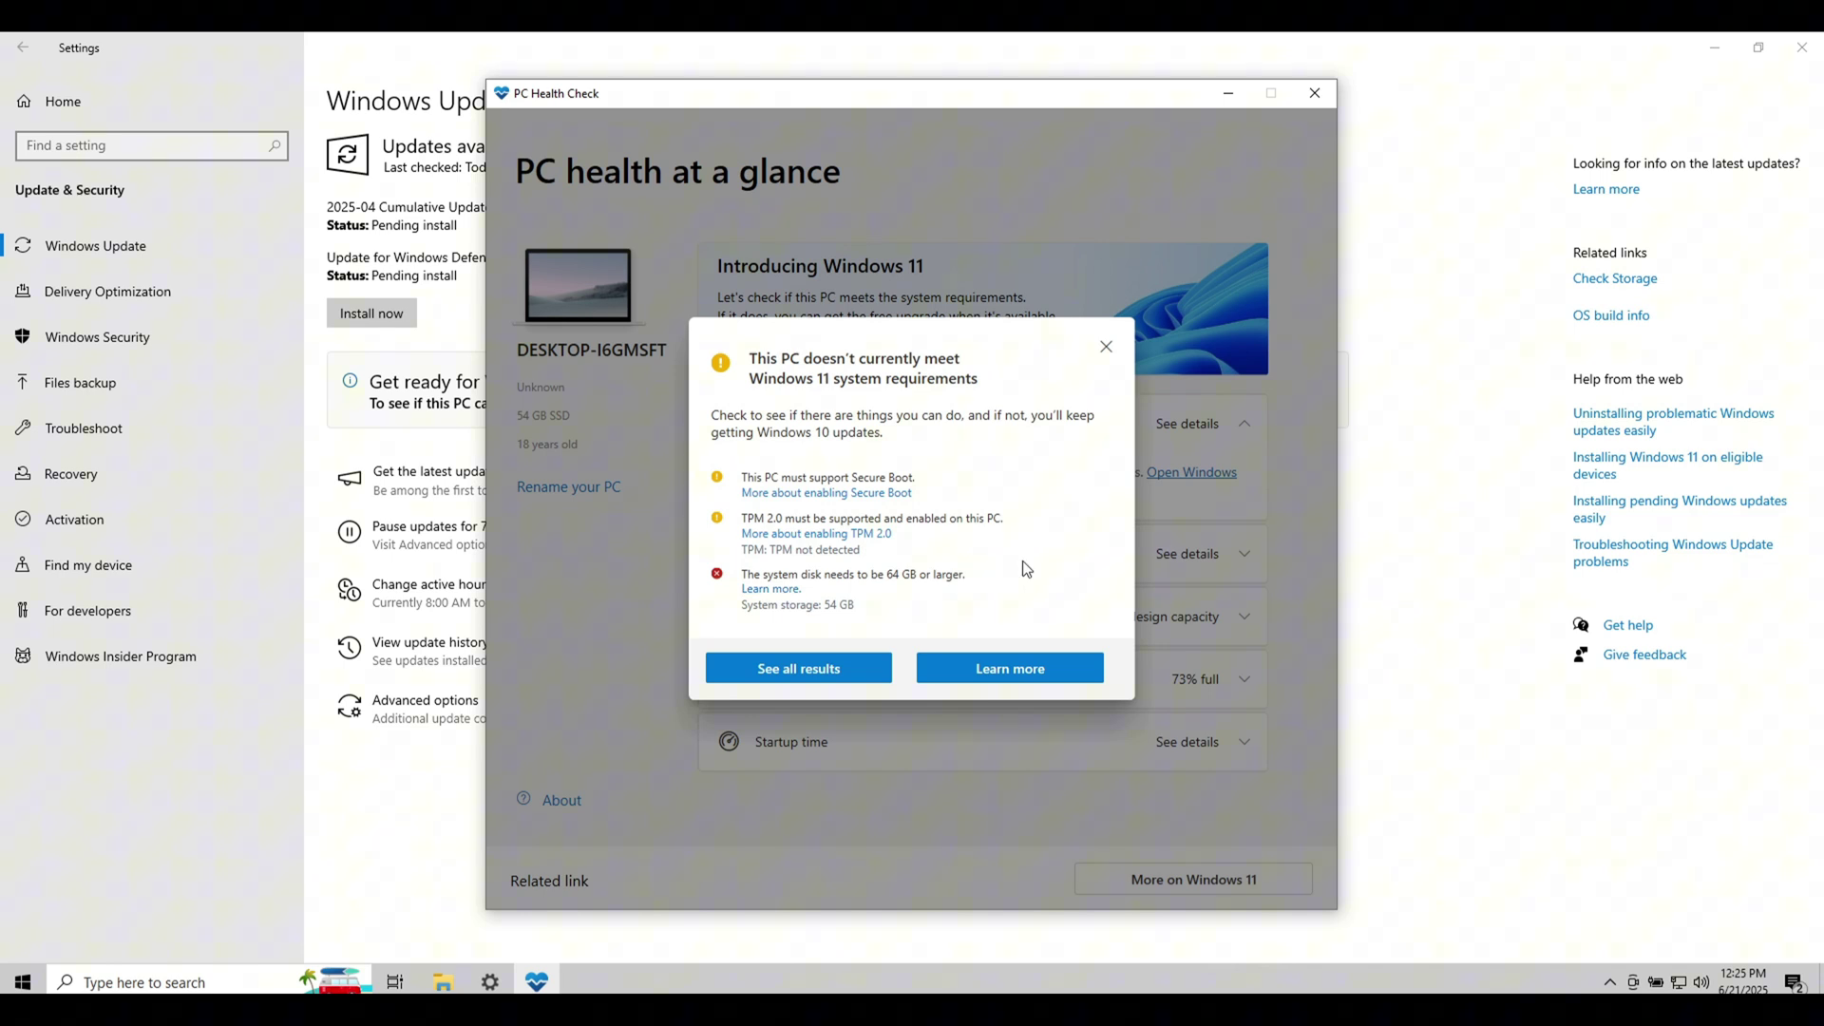
click(1105, 353)
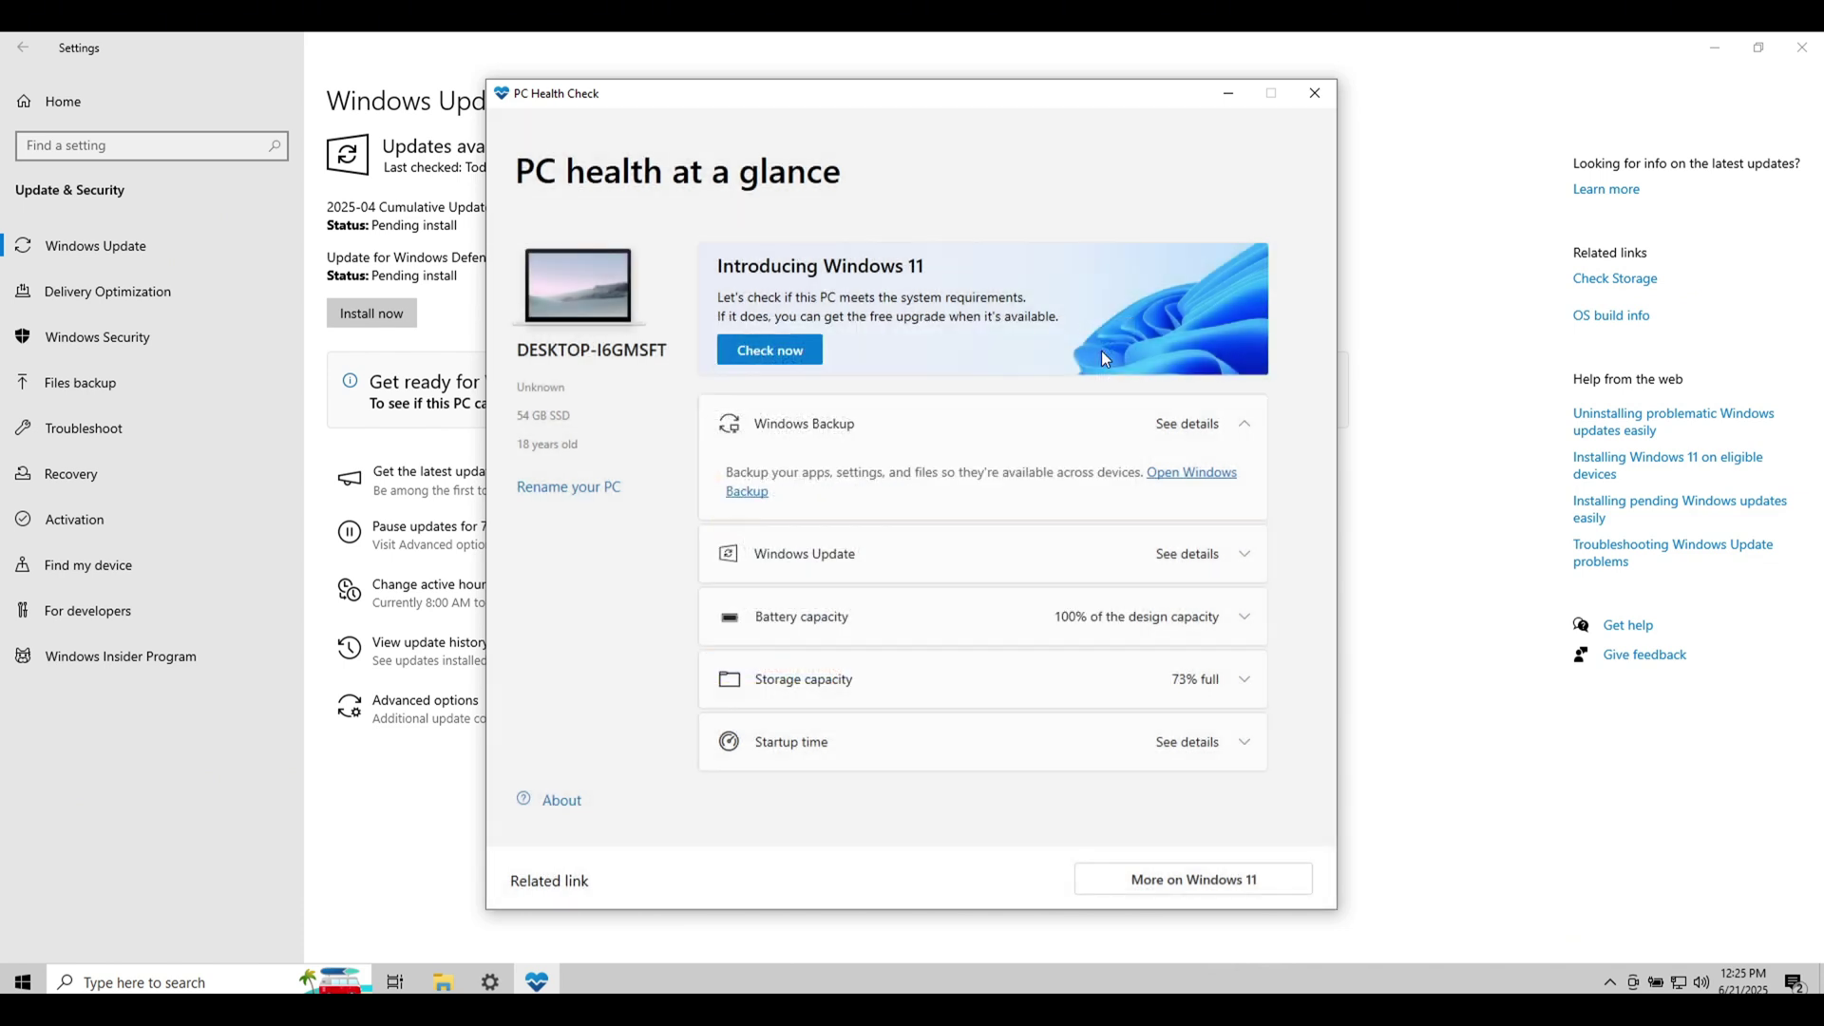
click(1315, 93)
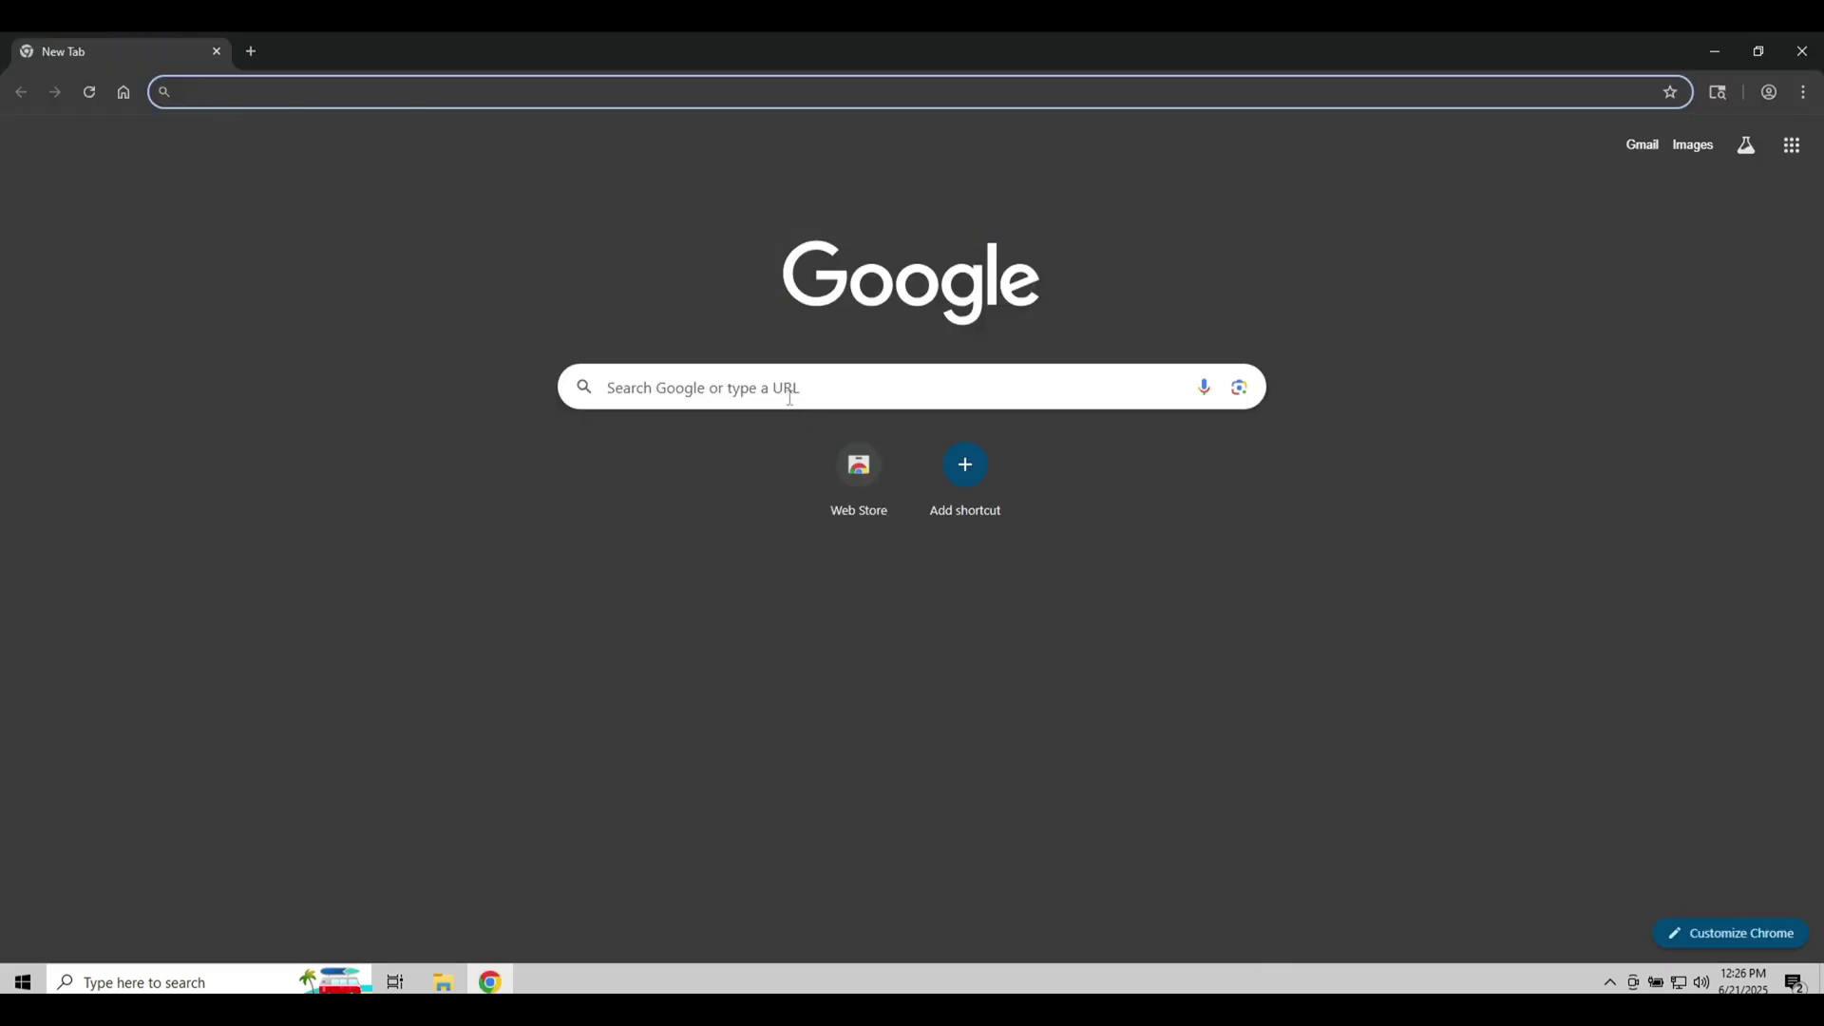
Search Google for 'download windows' and scroll to Microsoft's Windows 11 download page
click(788, 395)
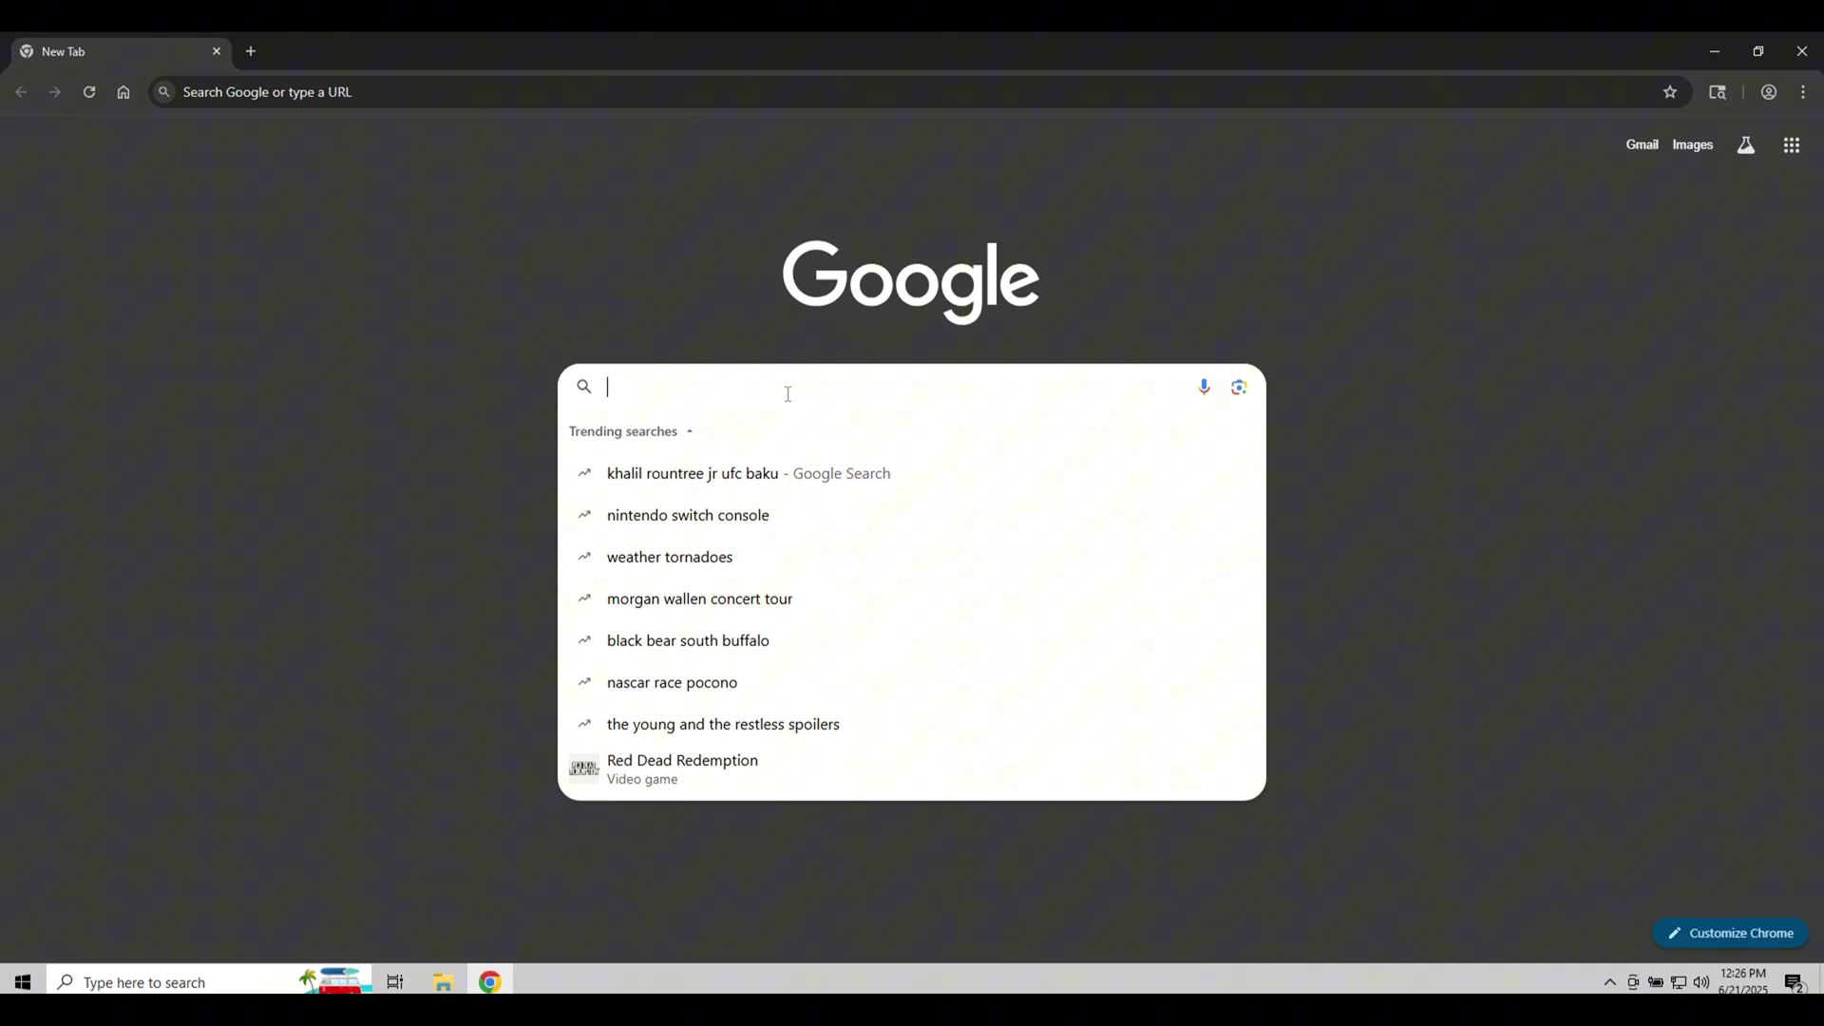
text(download windows)
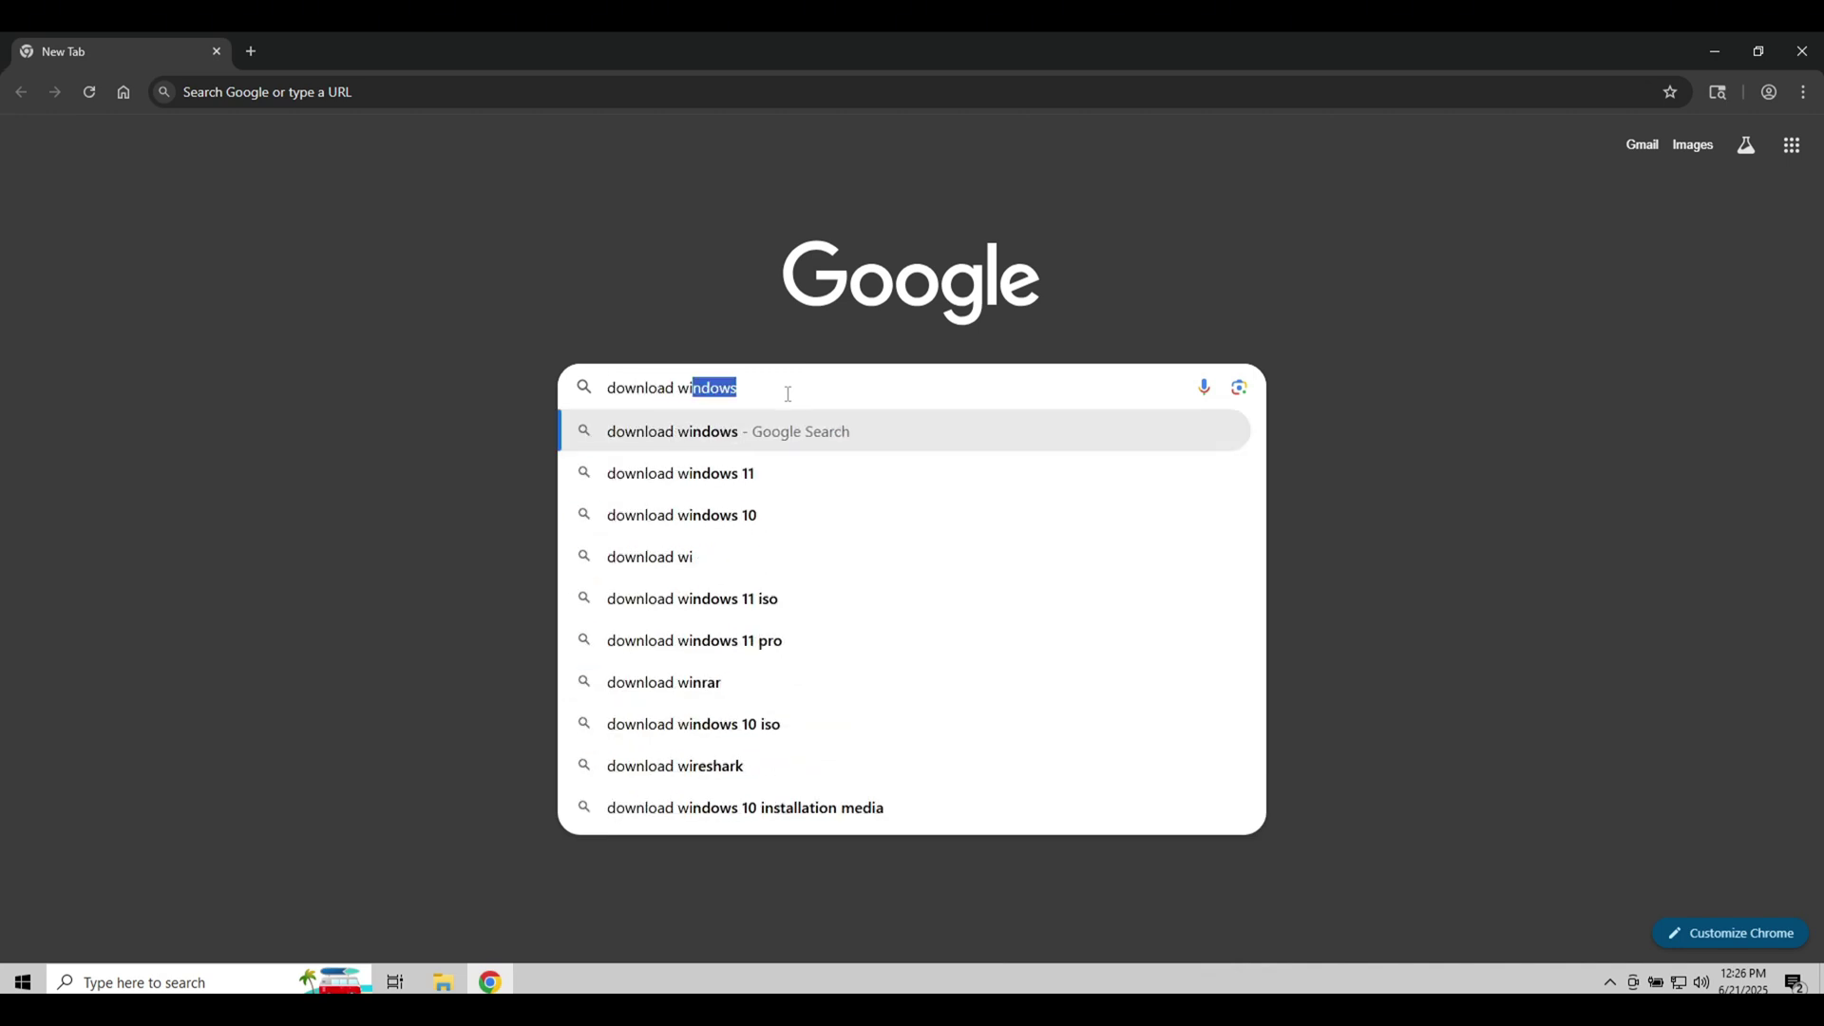
key(Return)
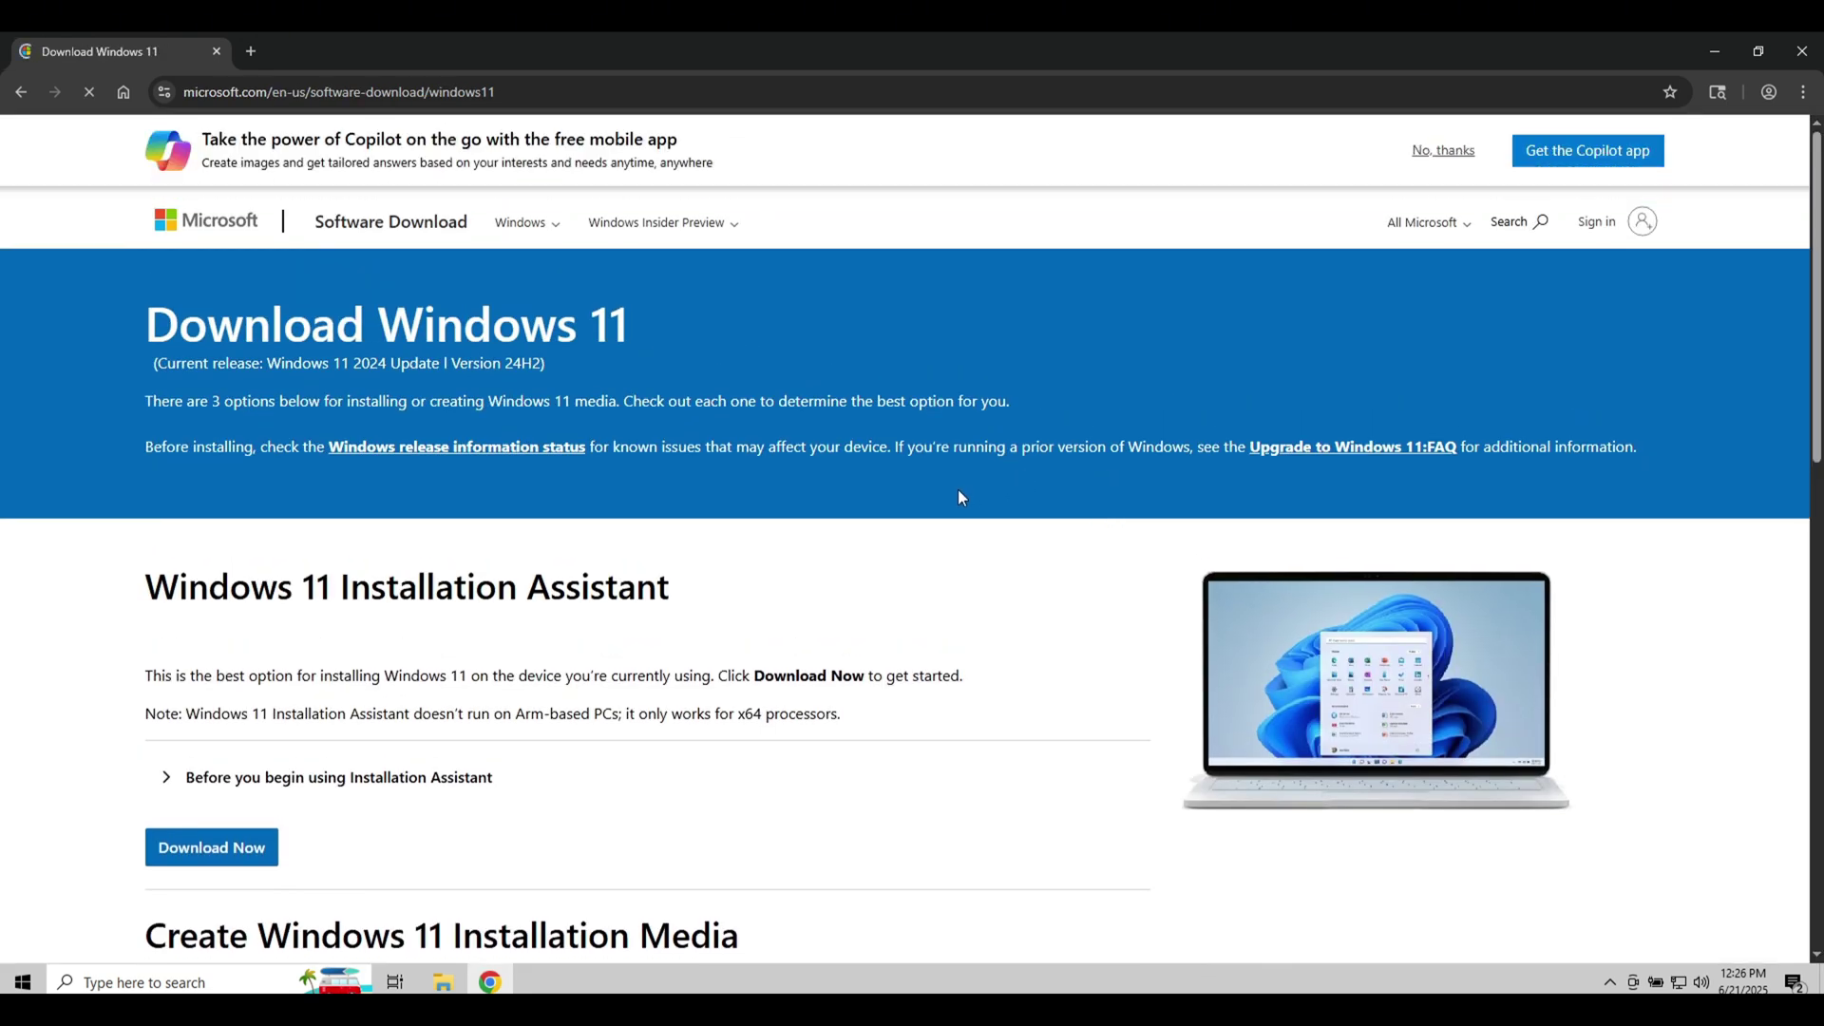
scroll(958, 491, down, 5)
scroll(883, 492, down, 1)
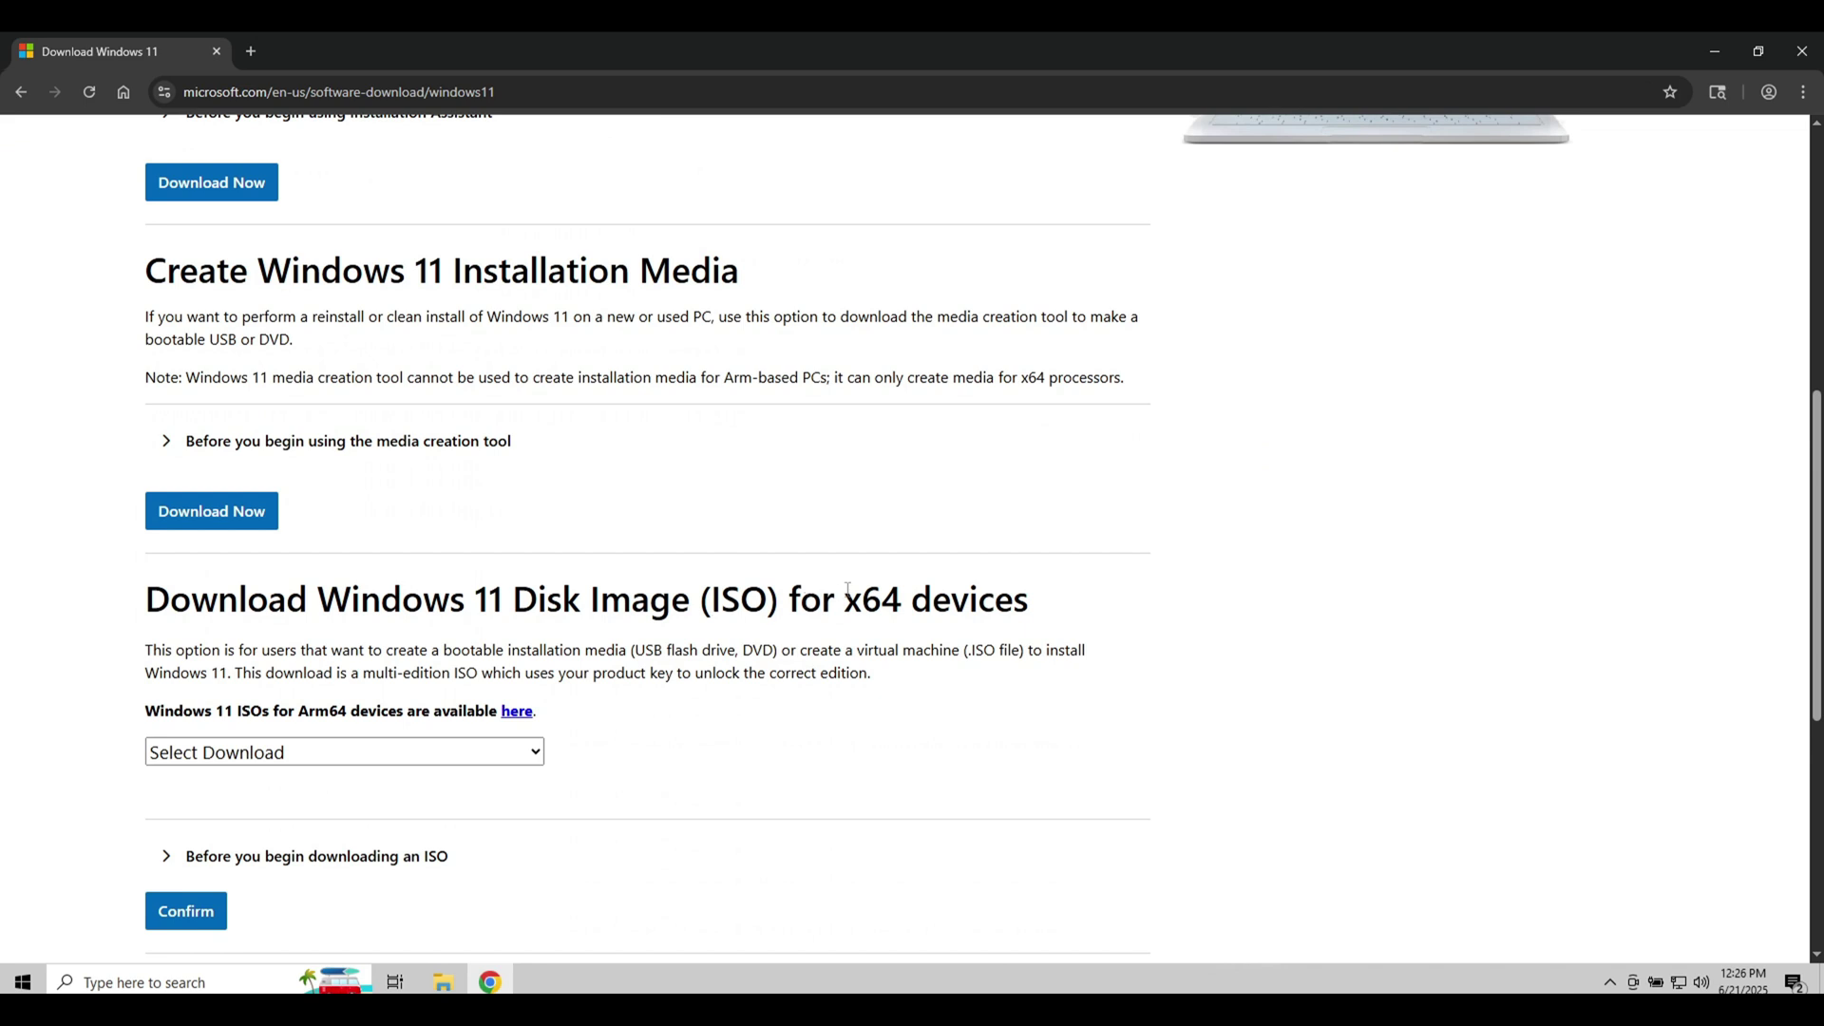
scroll(843, 577, down, 1)
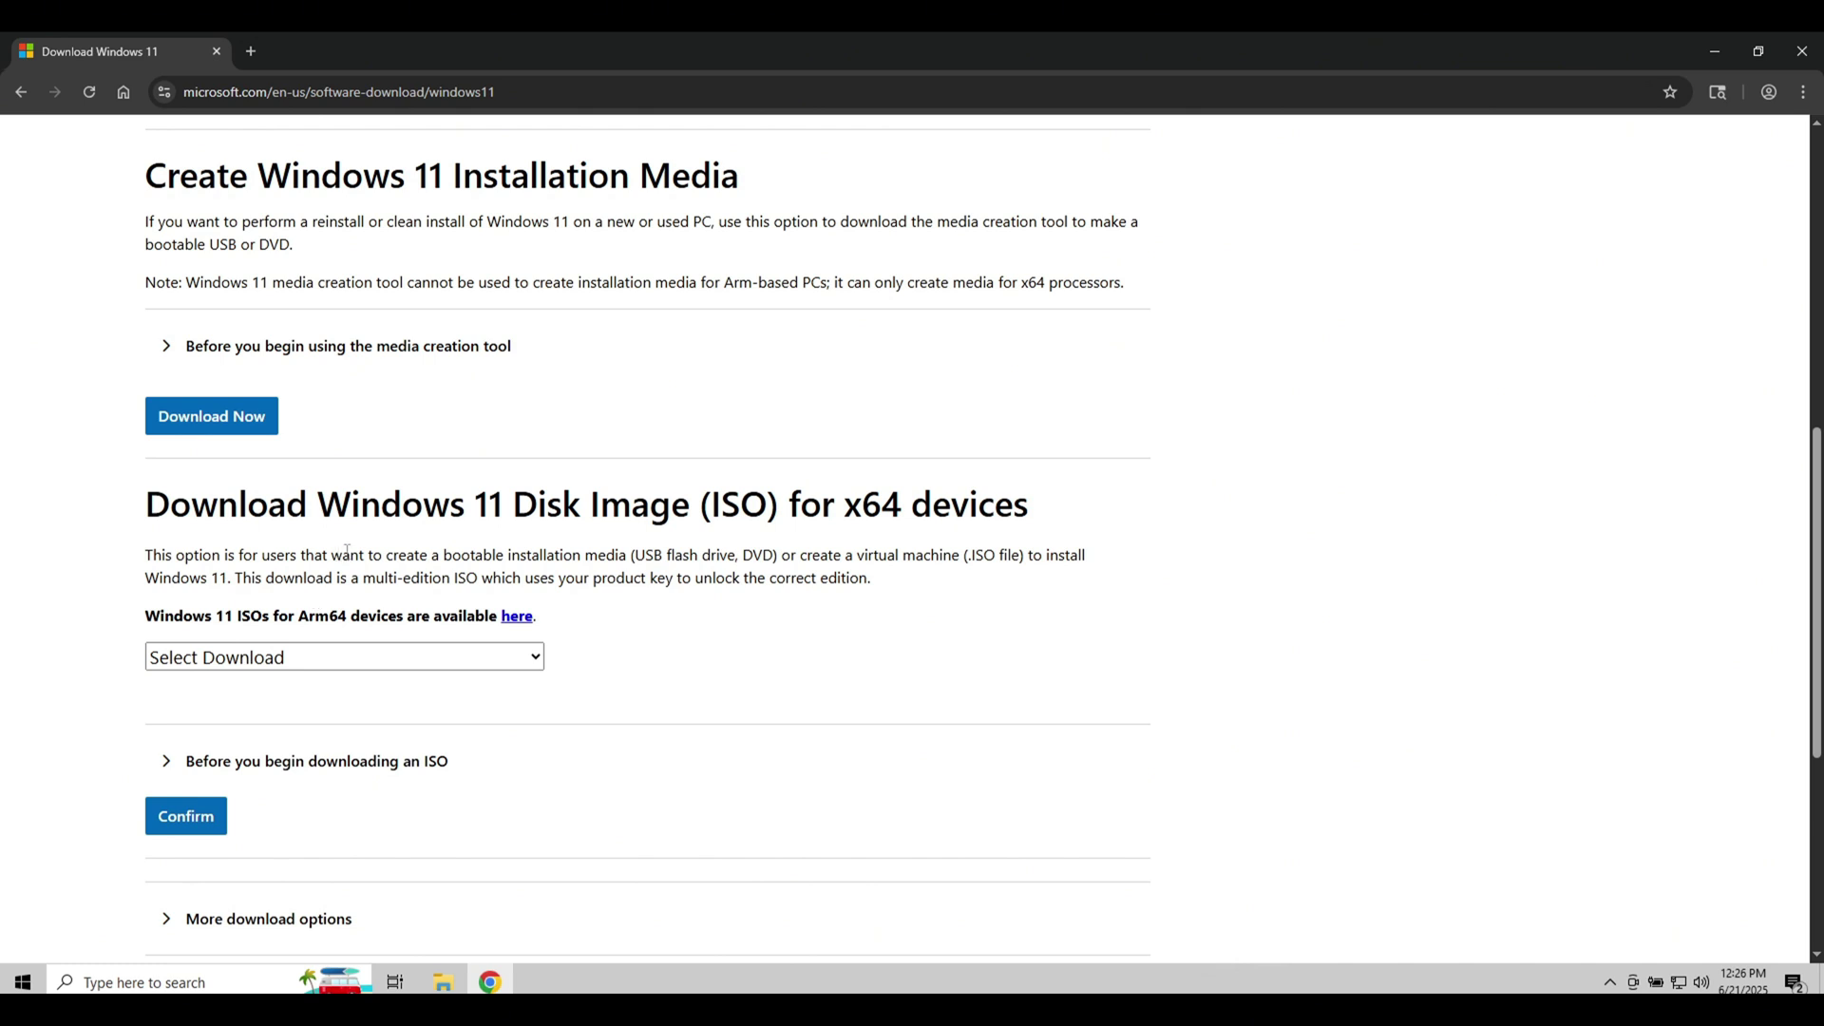
Select the Windows 11 multi-edition x64 ISO and confirm it
click(283, 655)
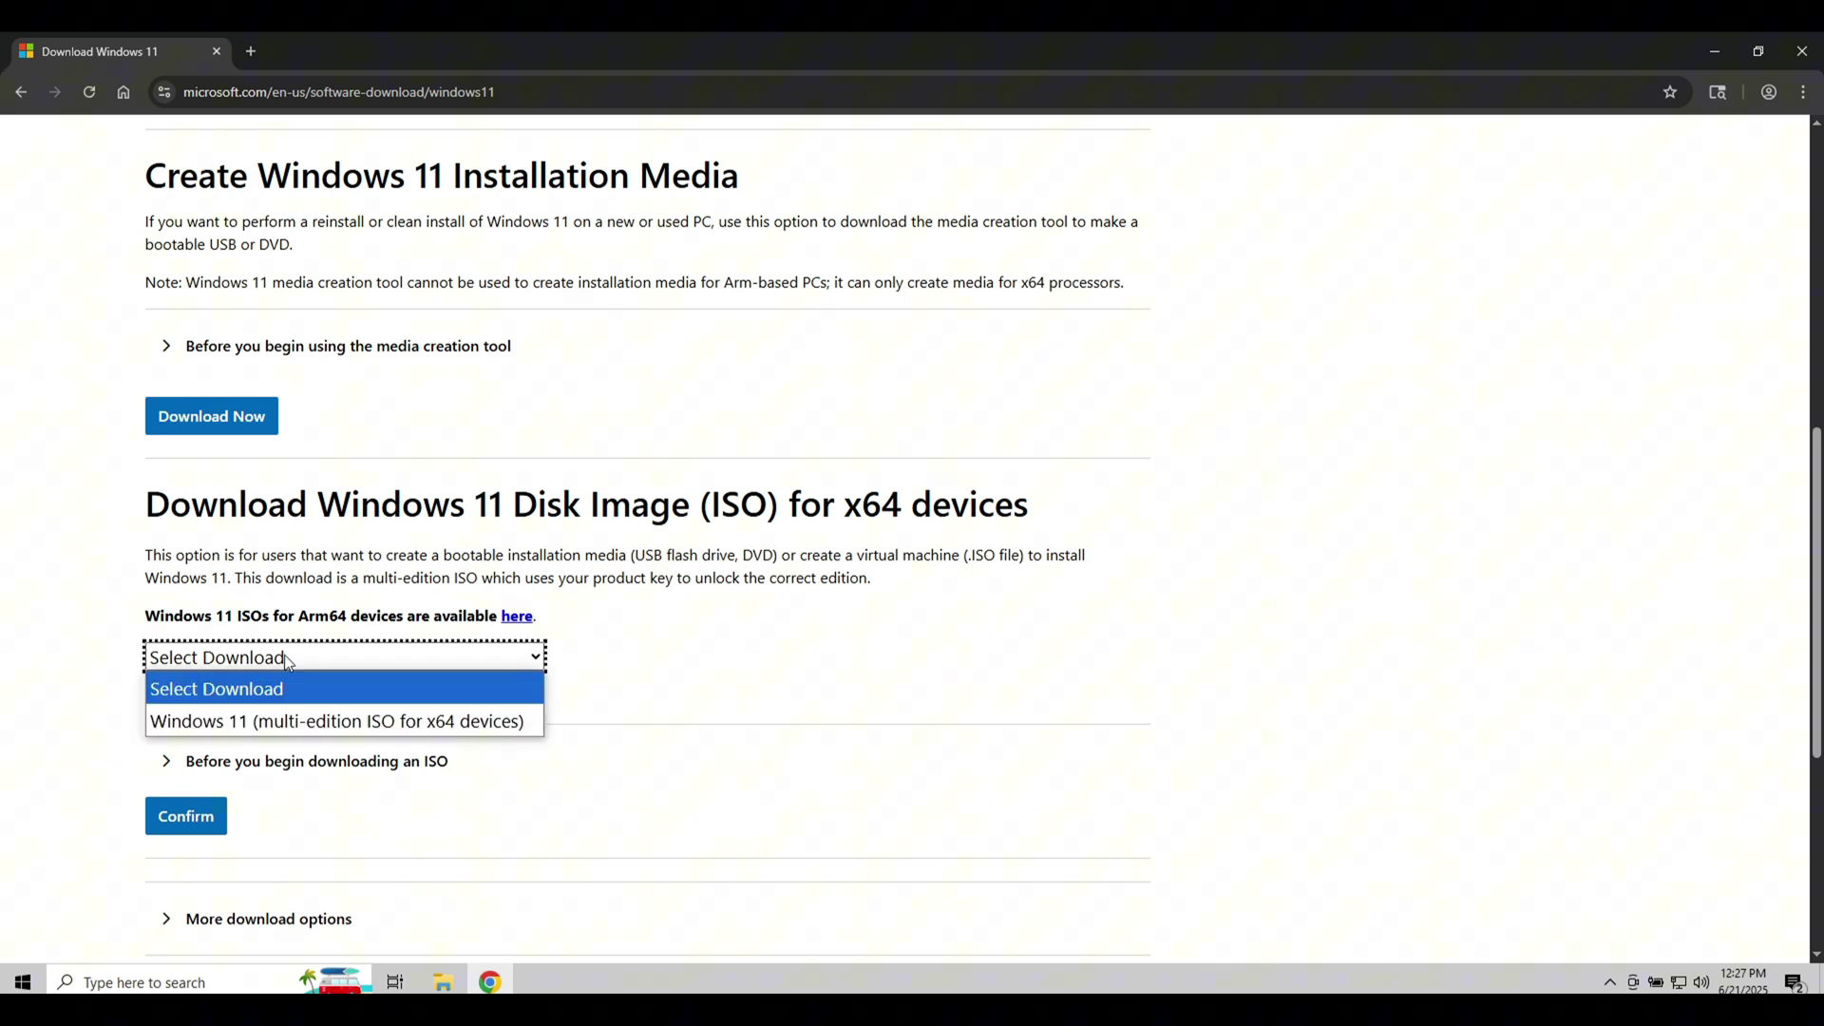
click(298, 719)
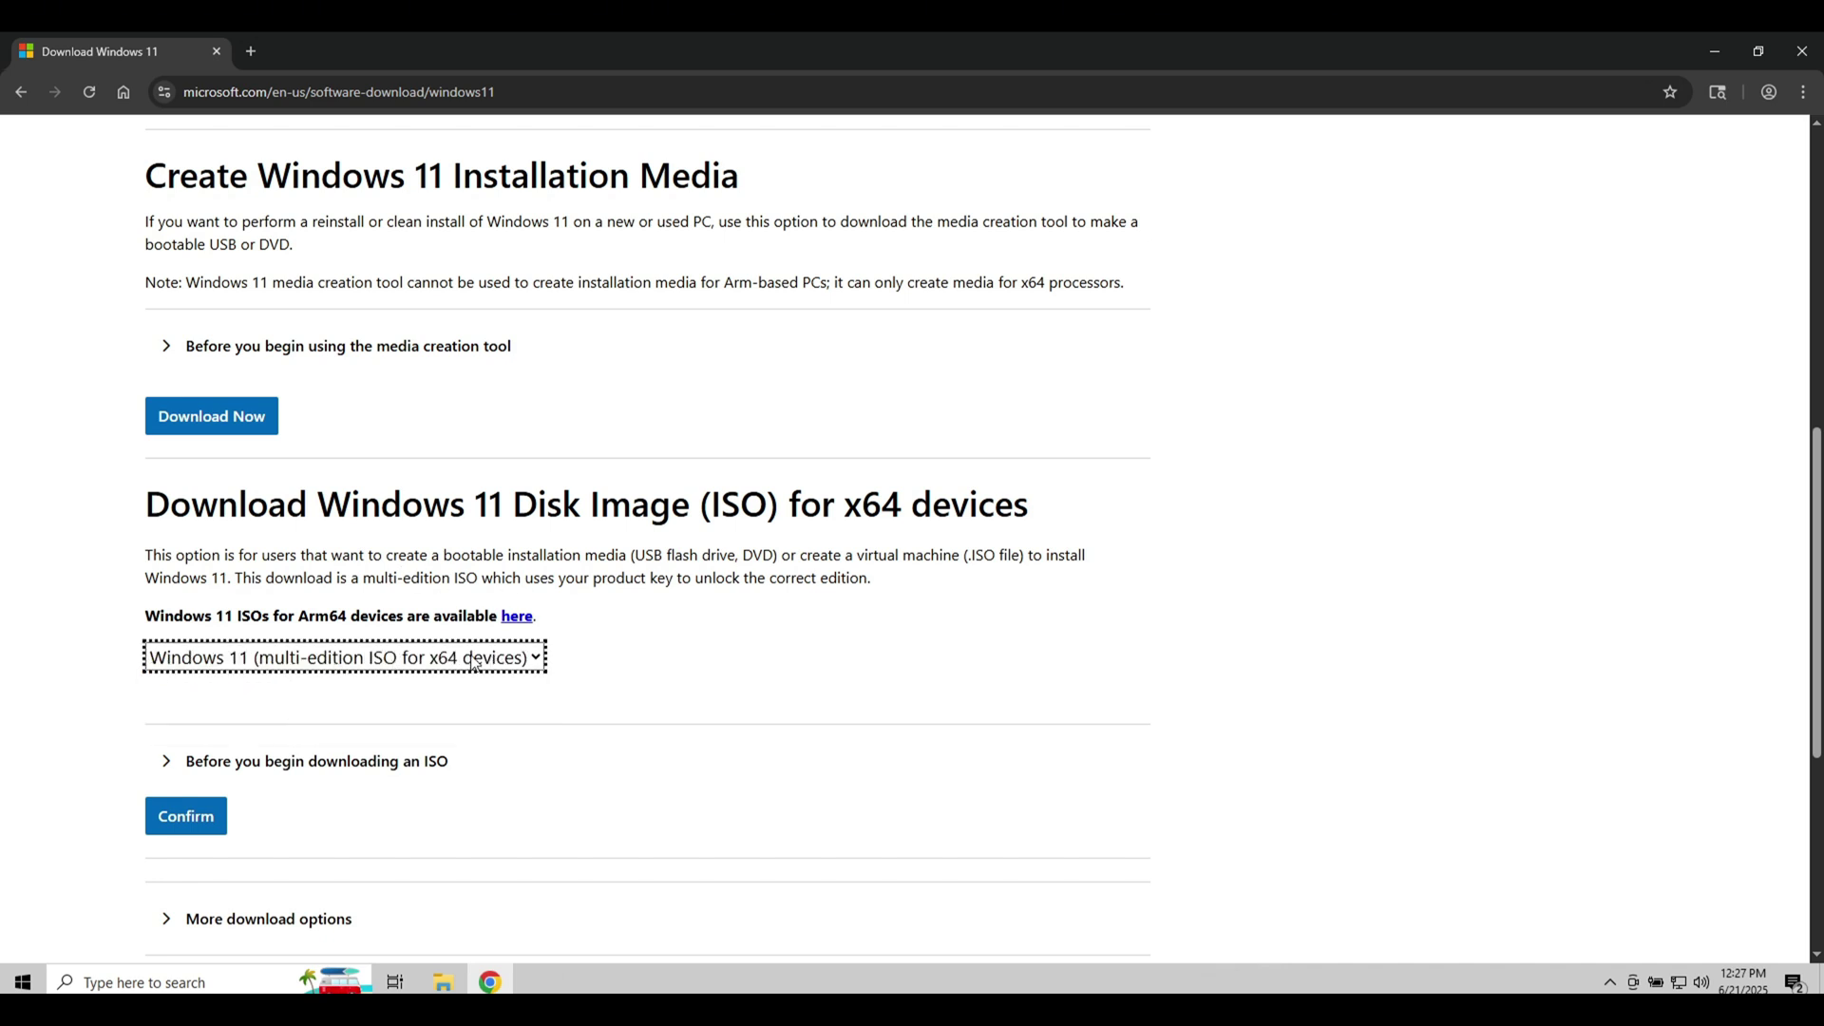
click(201, 817)
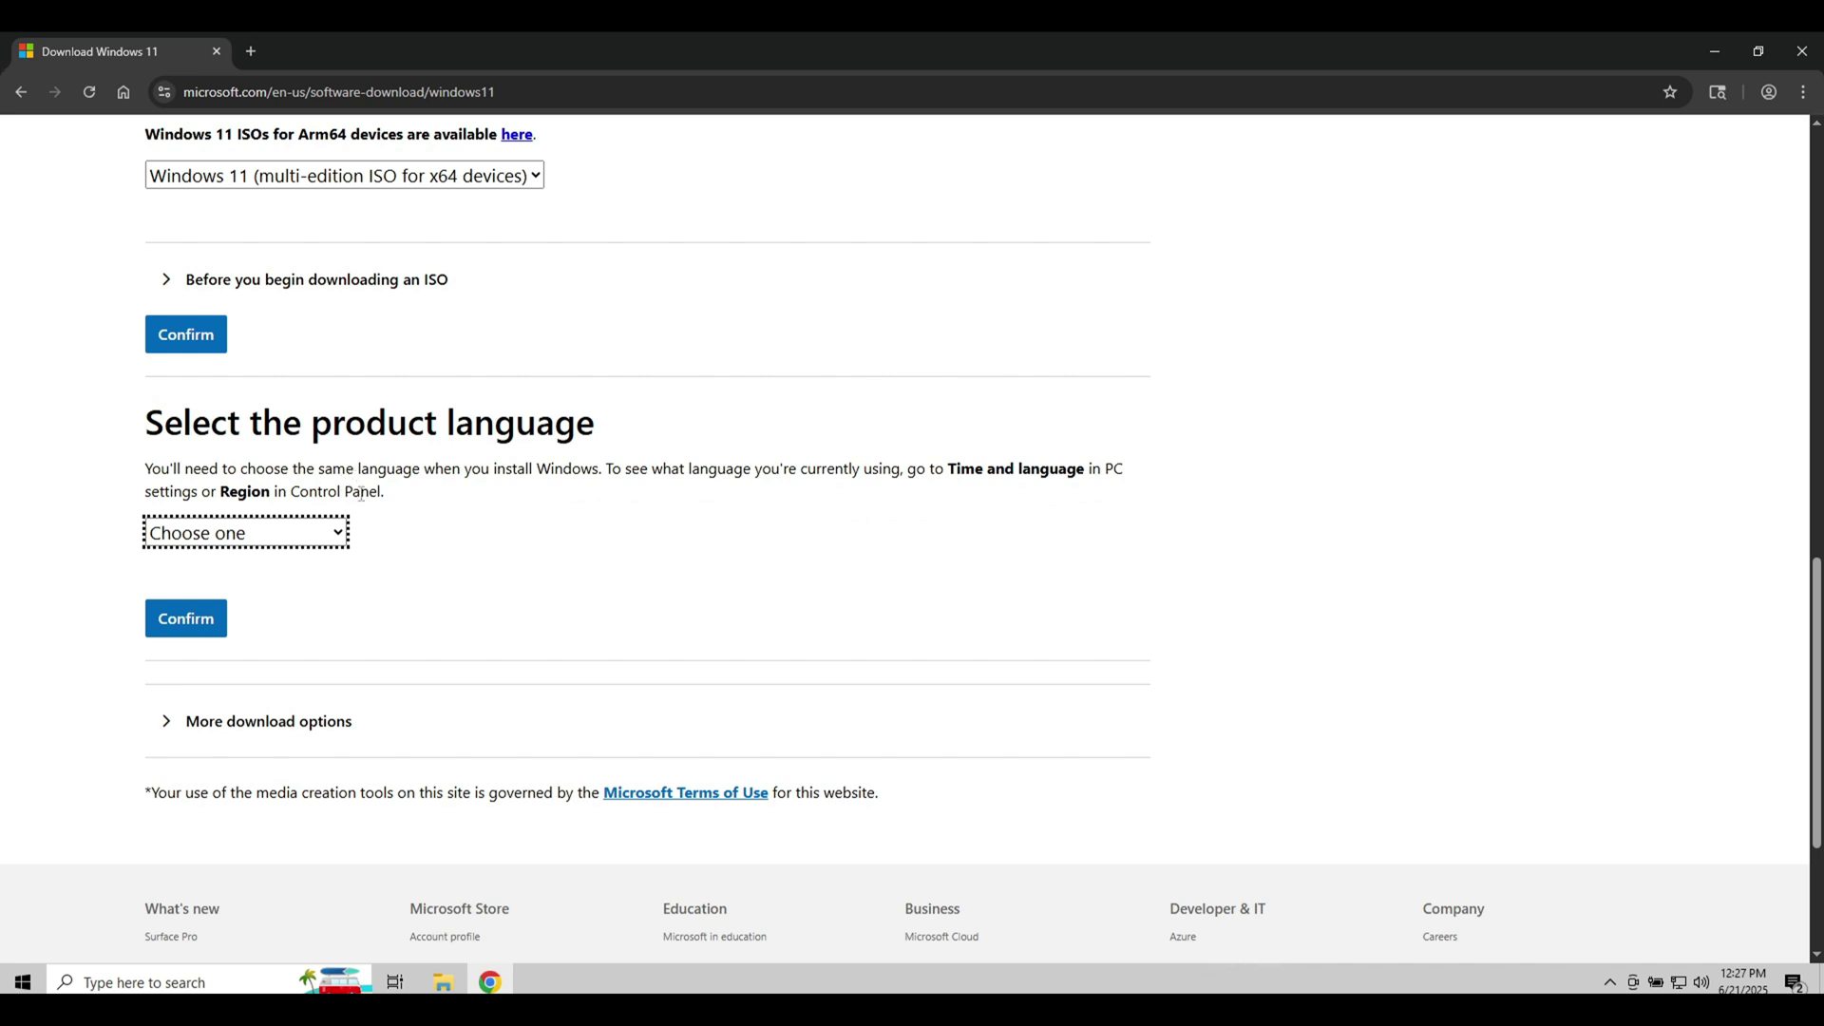
Choose English (United States) as the product language and start the 64-bit download
click(341, 540)
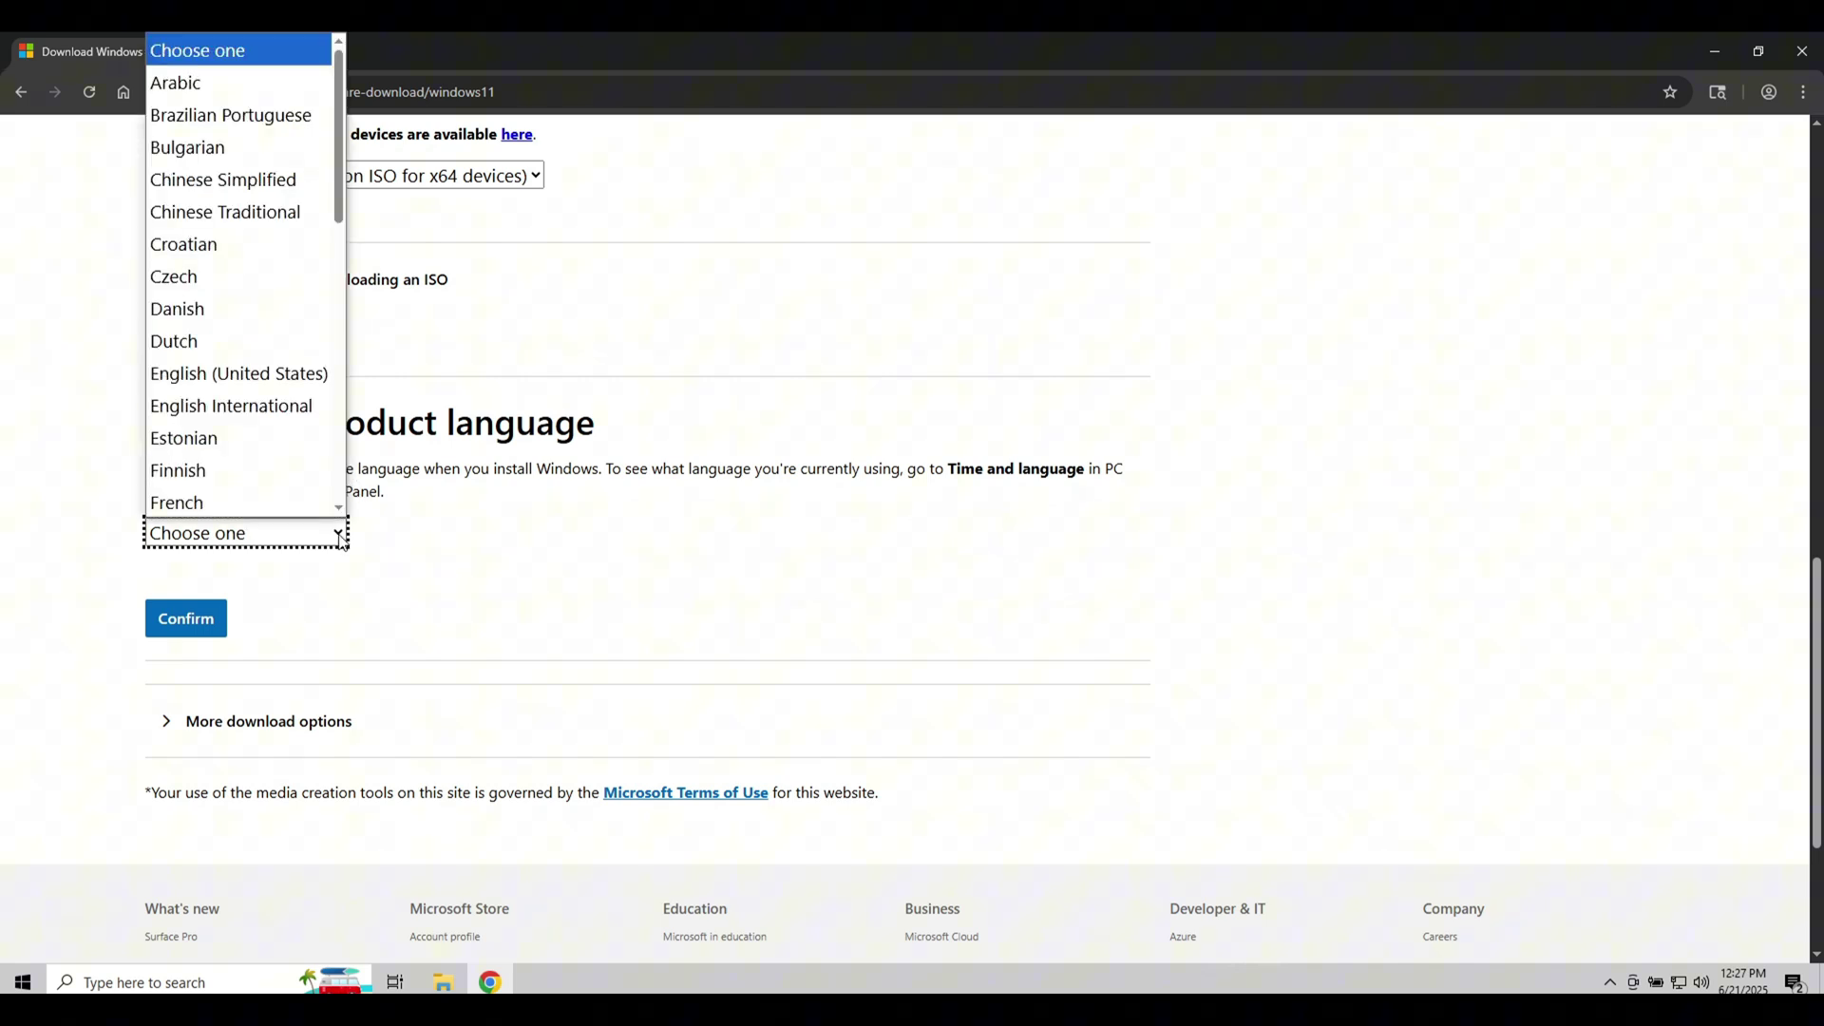
click(276, 373)
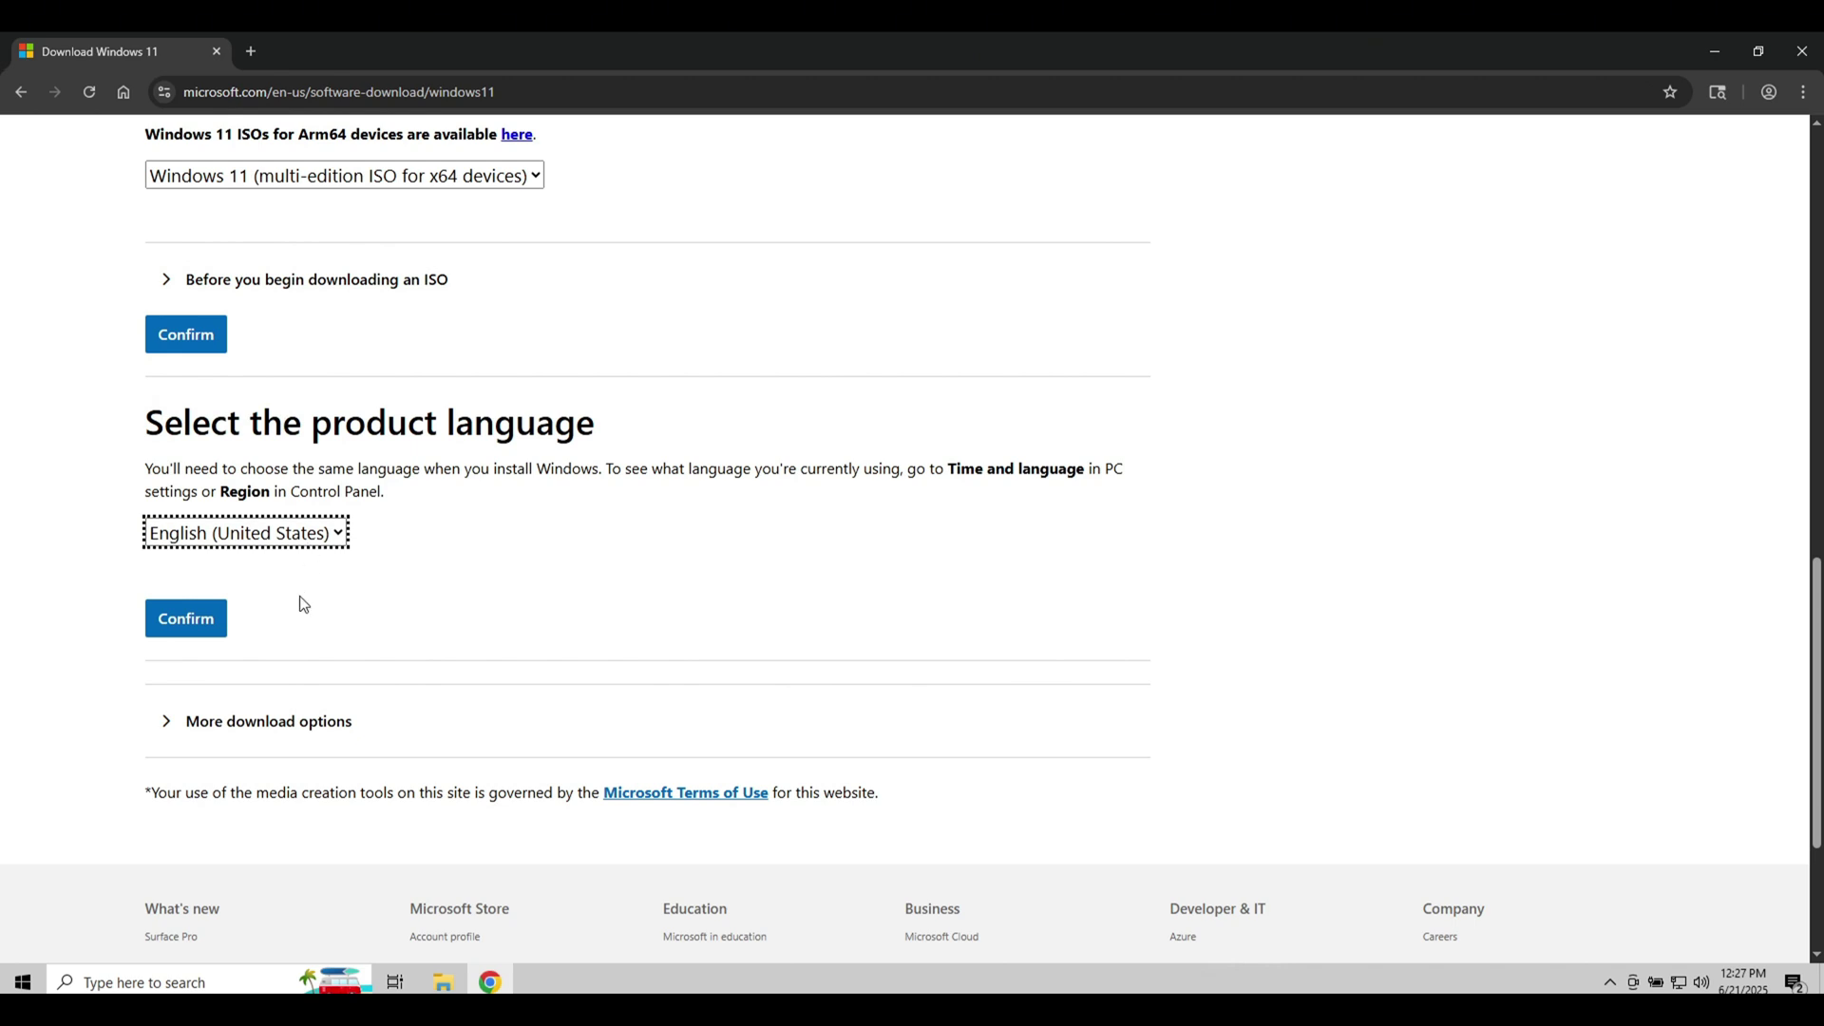
click(216, 636)
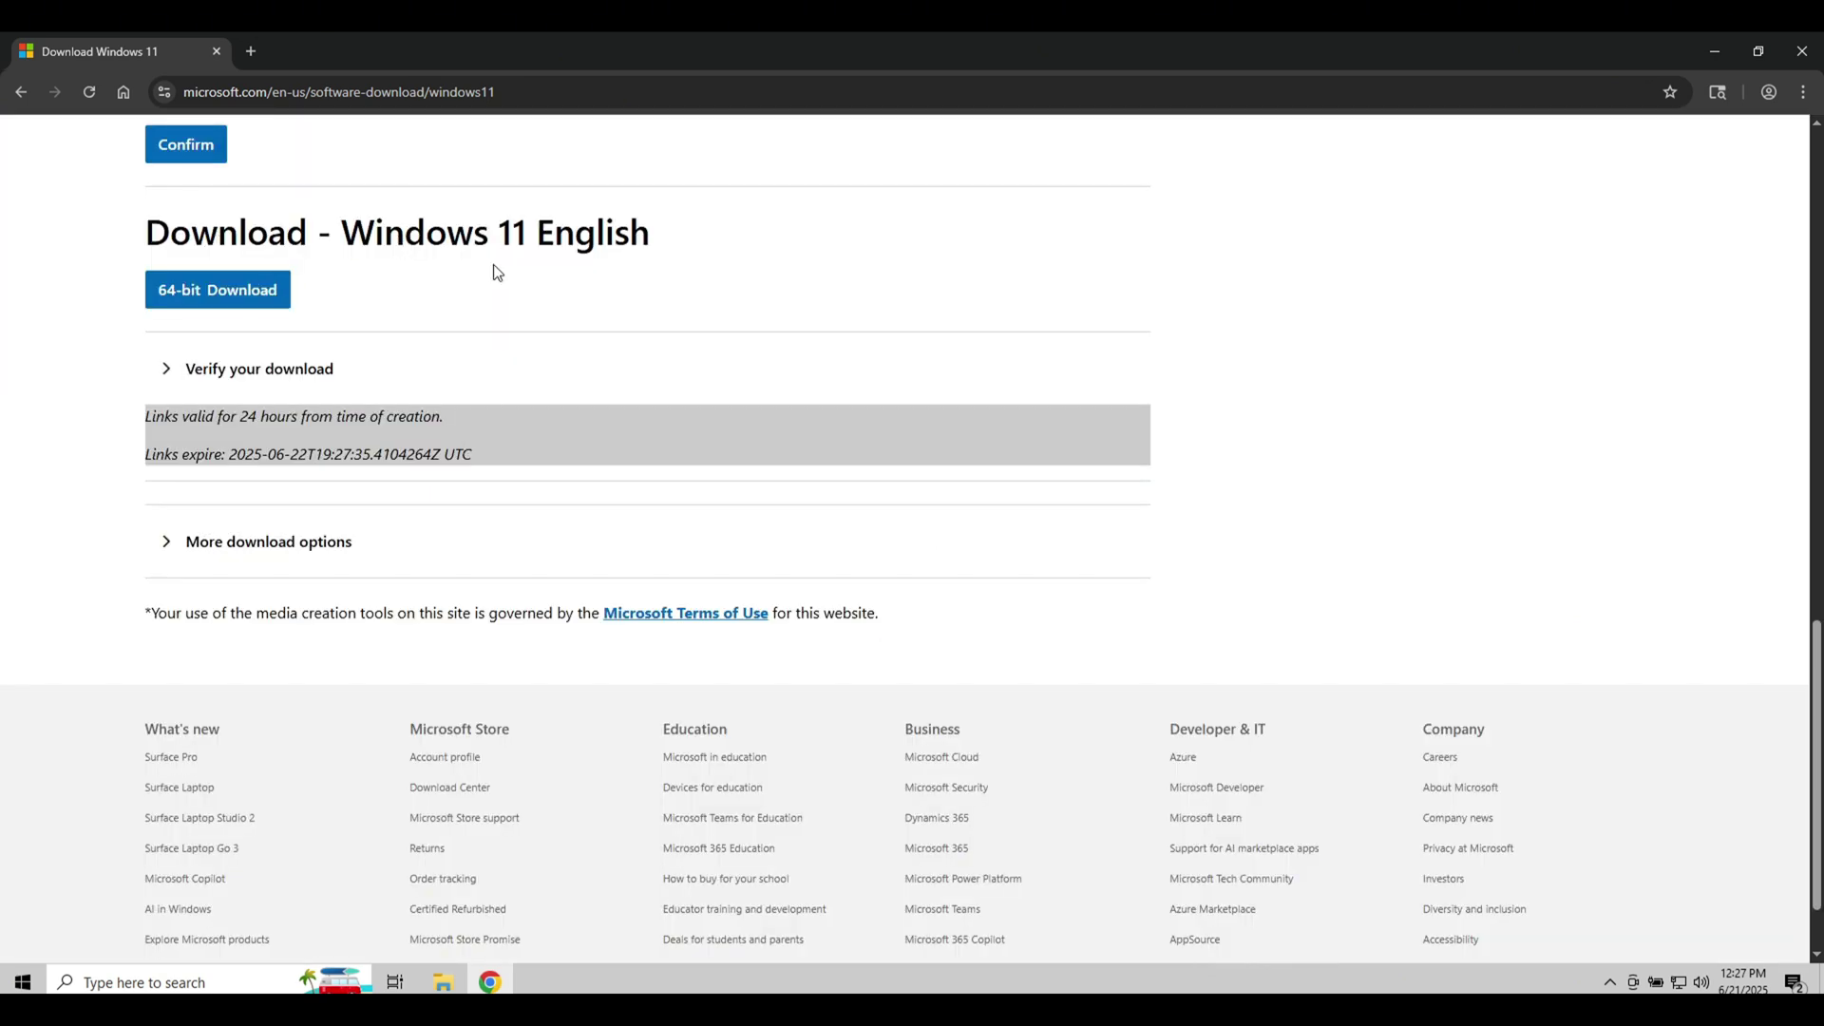
click(228, 297)
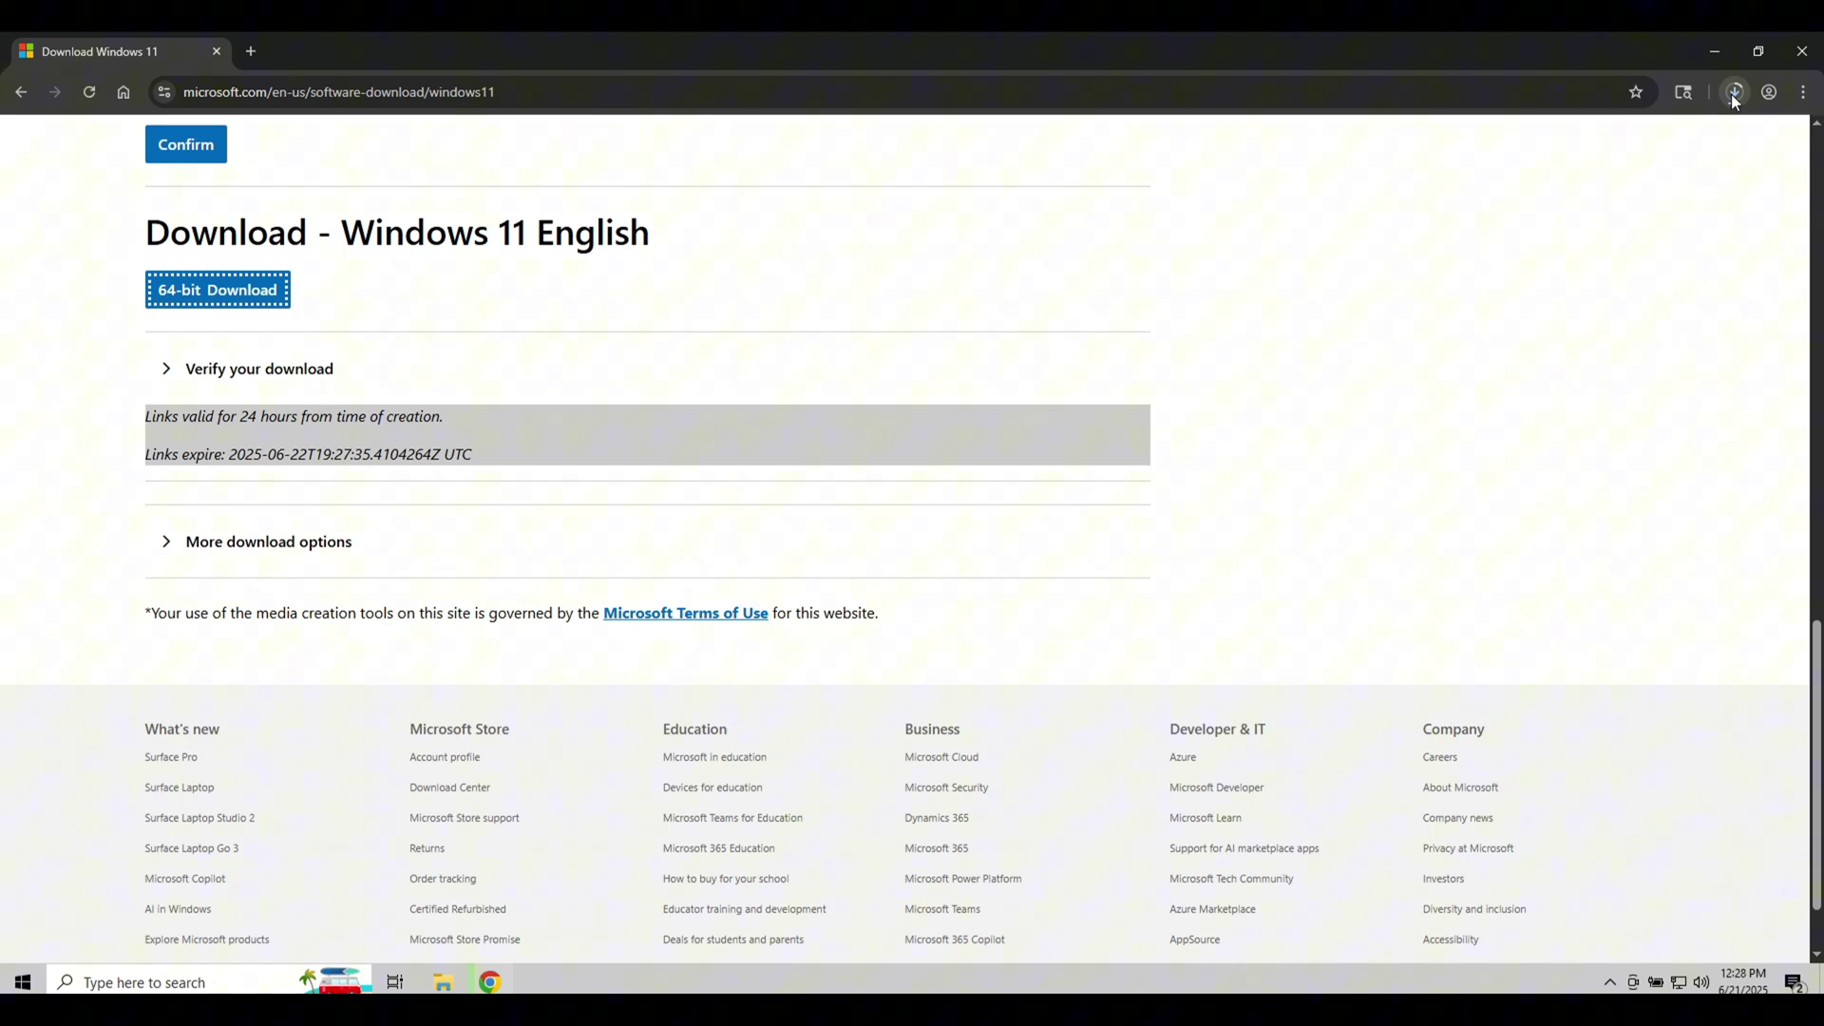
Close the browser and open the Downloads folder in File Explorer
key(alt+F4)
click(442, 981)
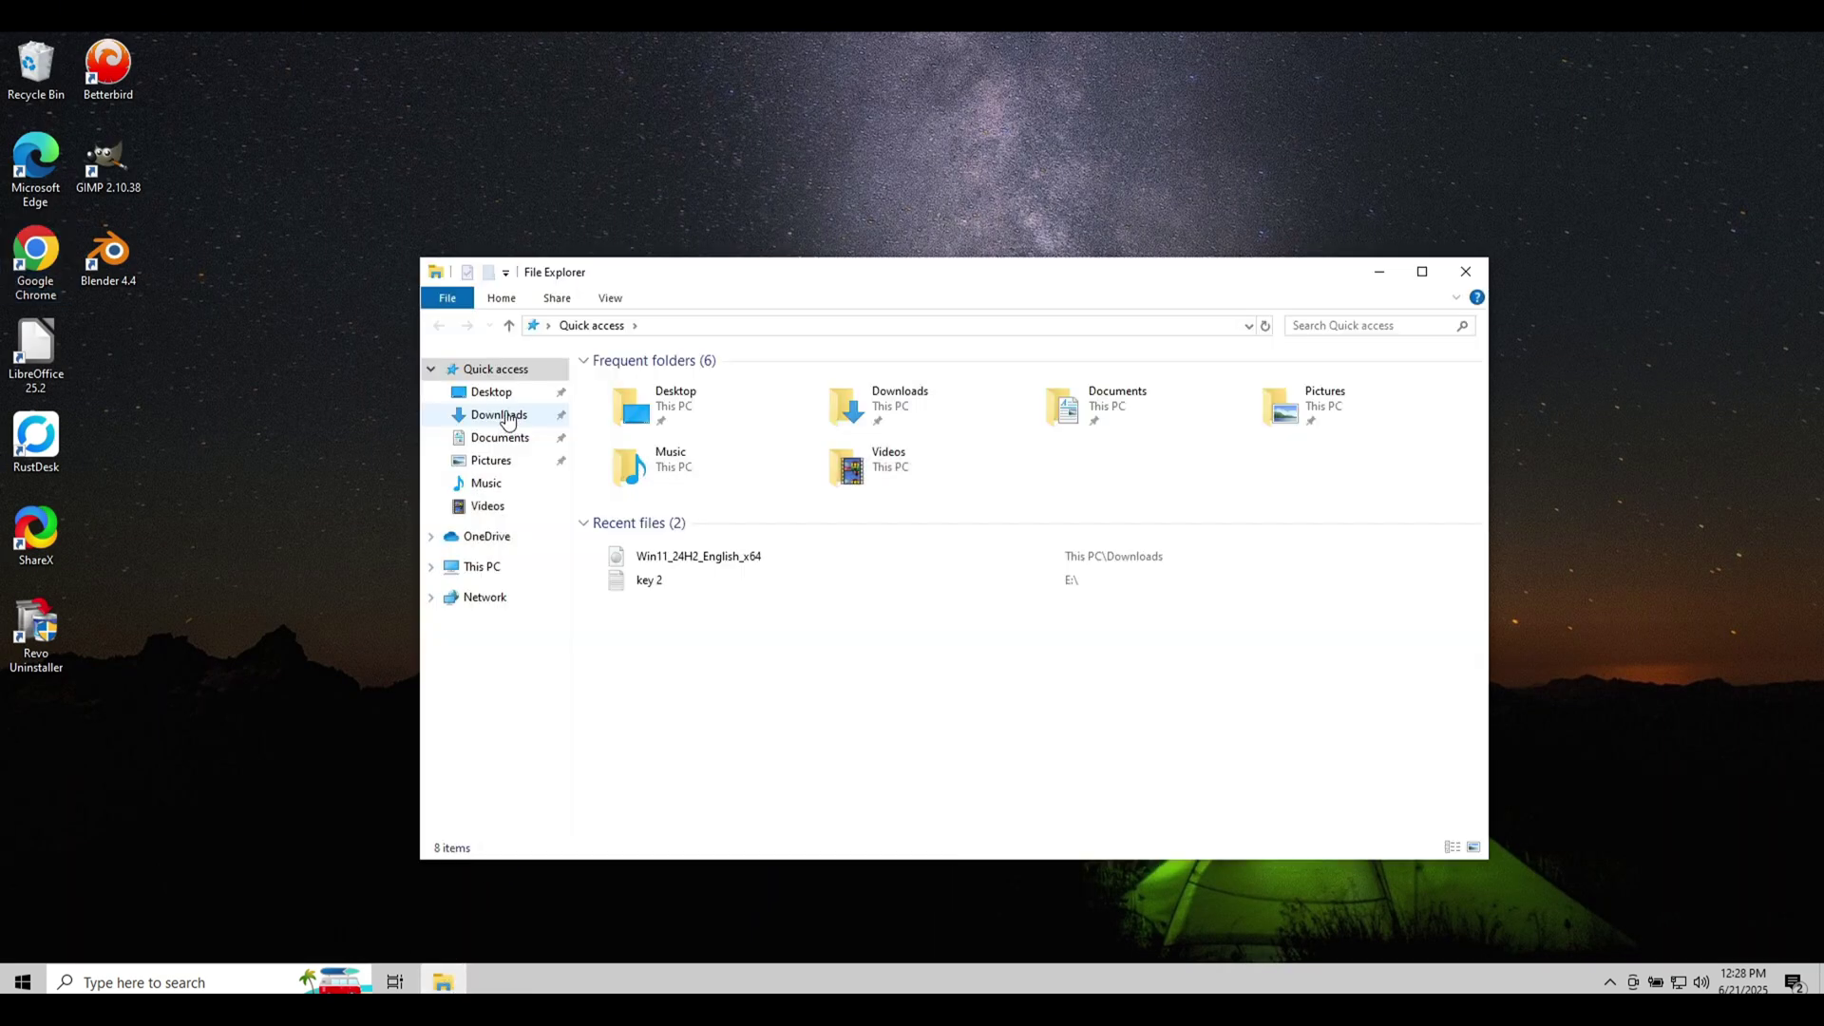
click(506, 418)
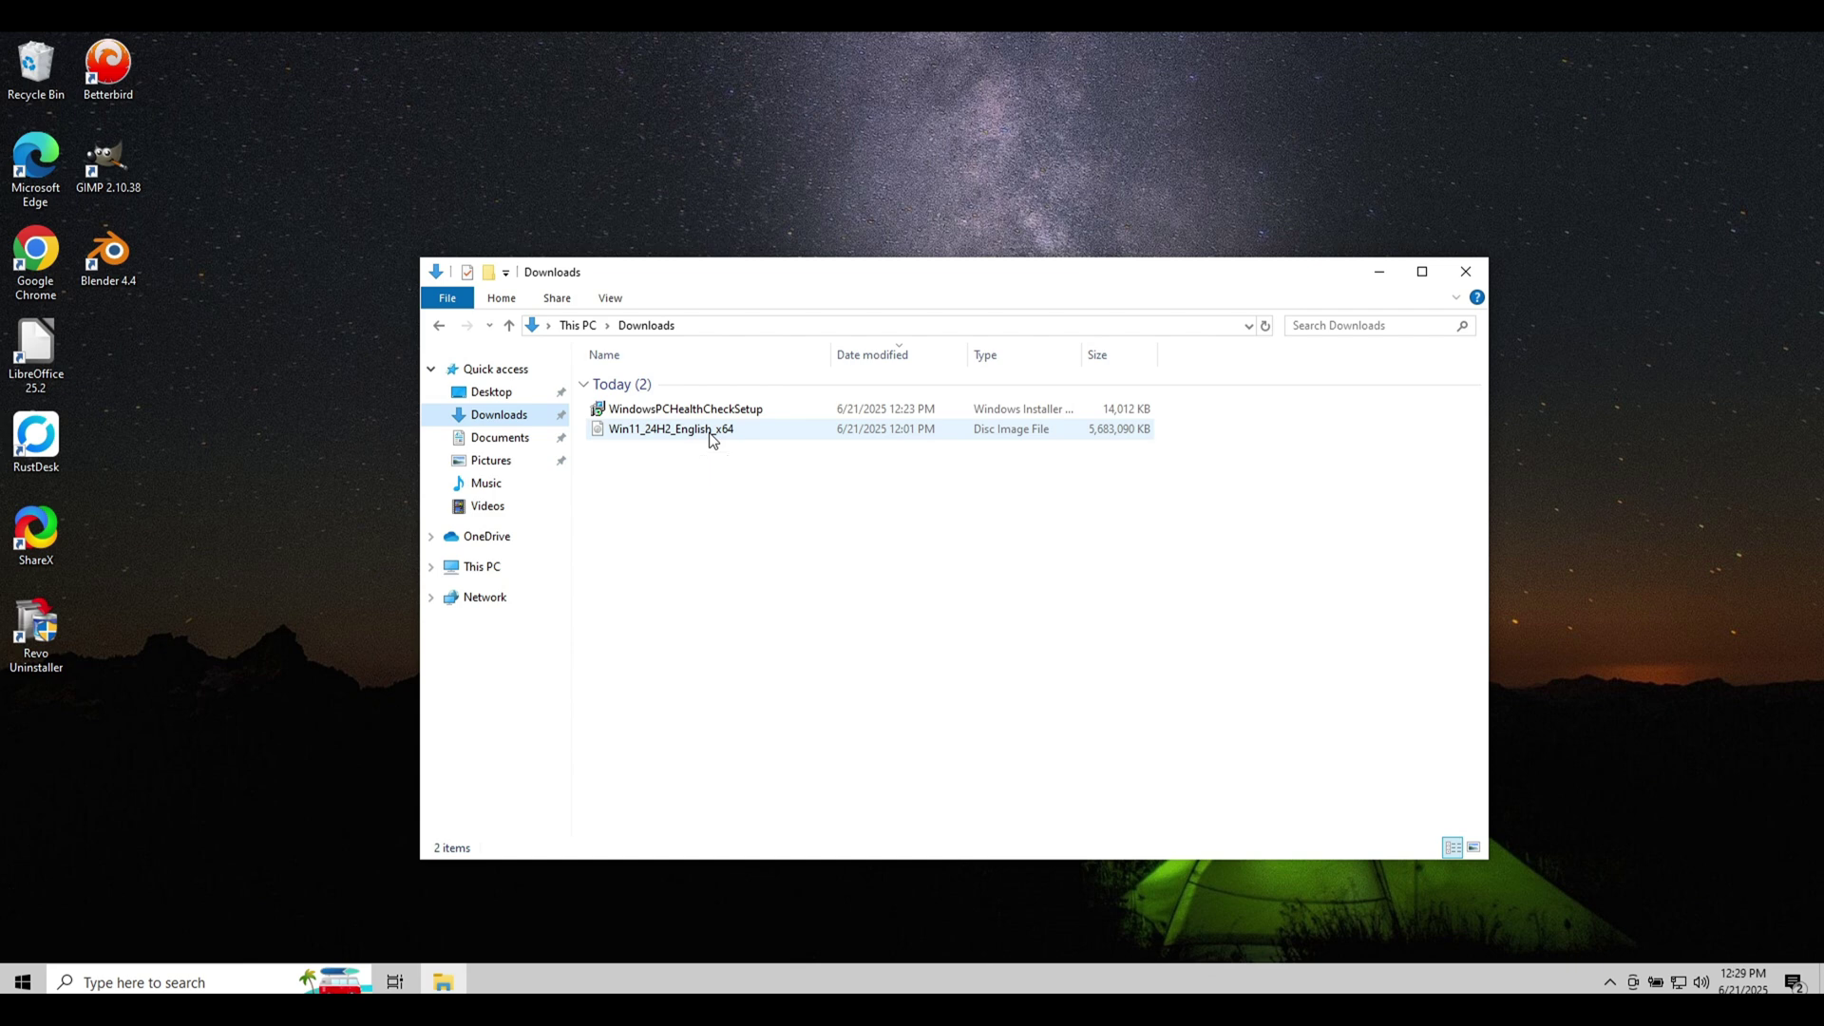
Mount the Win11_24H2_English_x64 ISO and launch setup from the mounted image
right_click(710, 435)
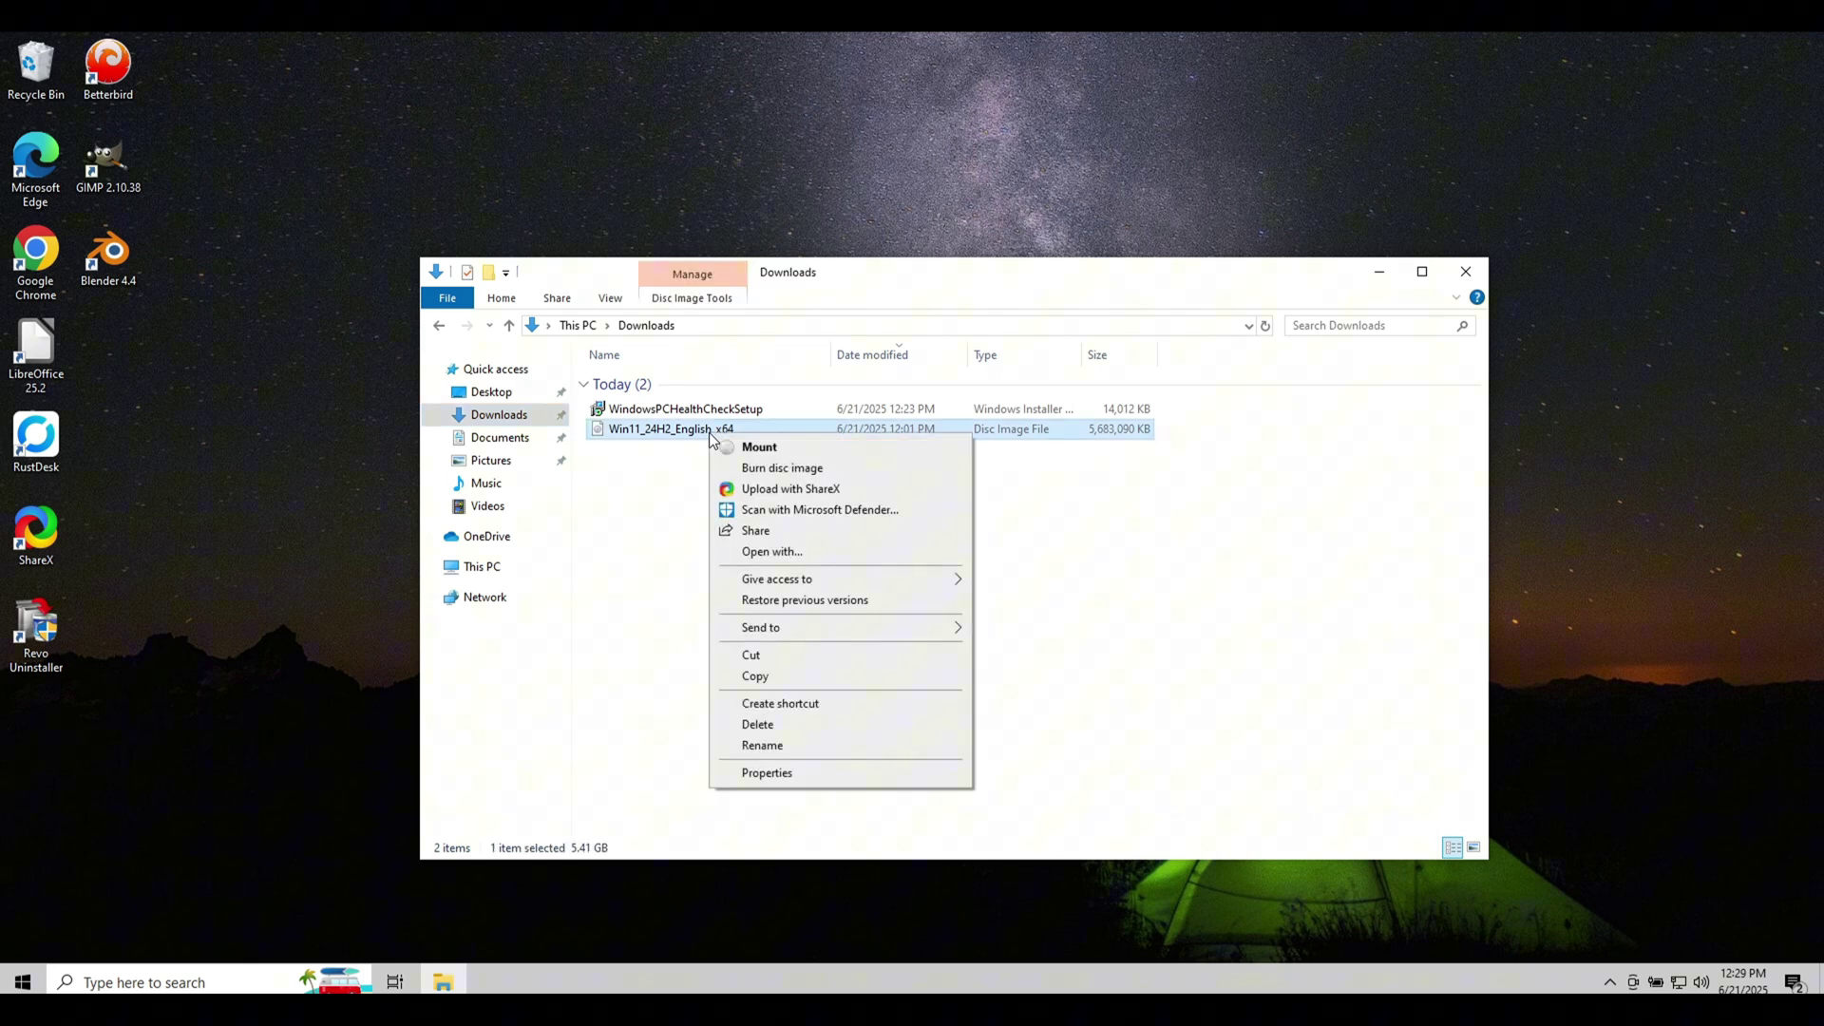
click(768, 448)
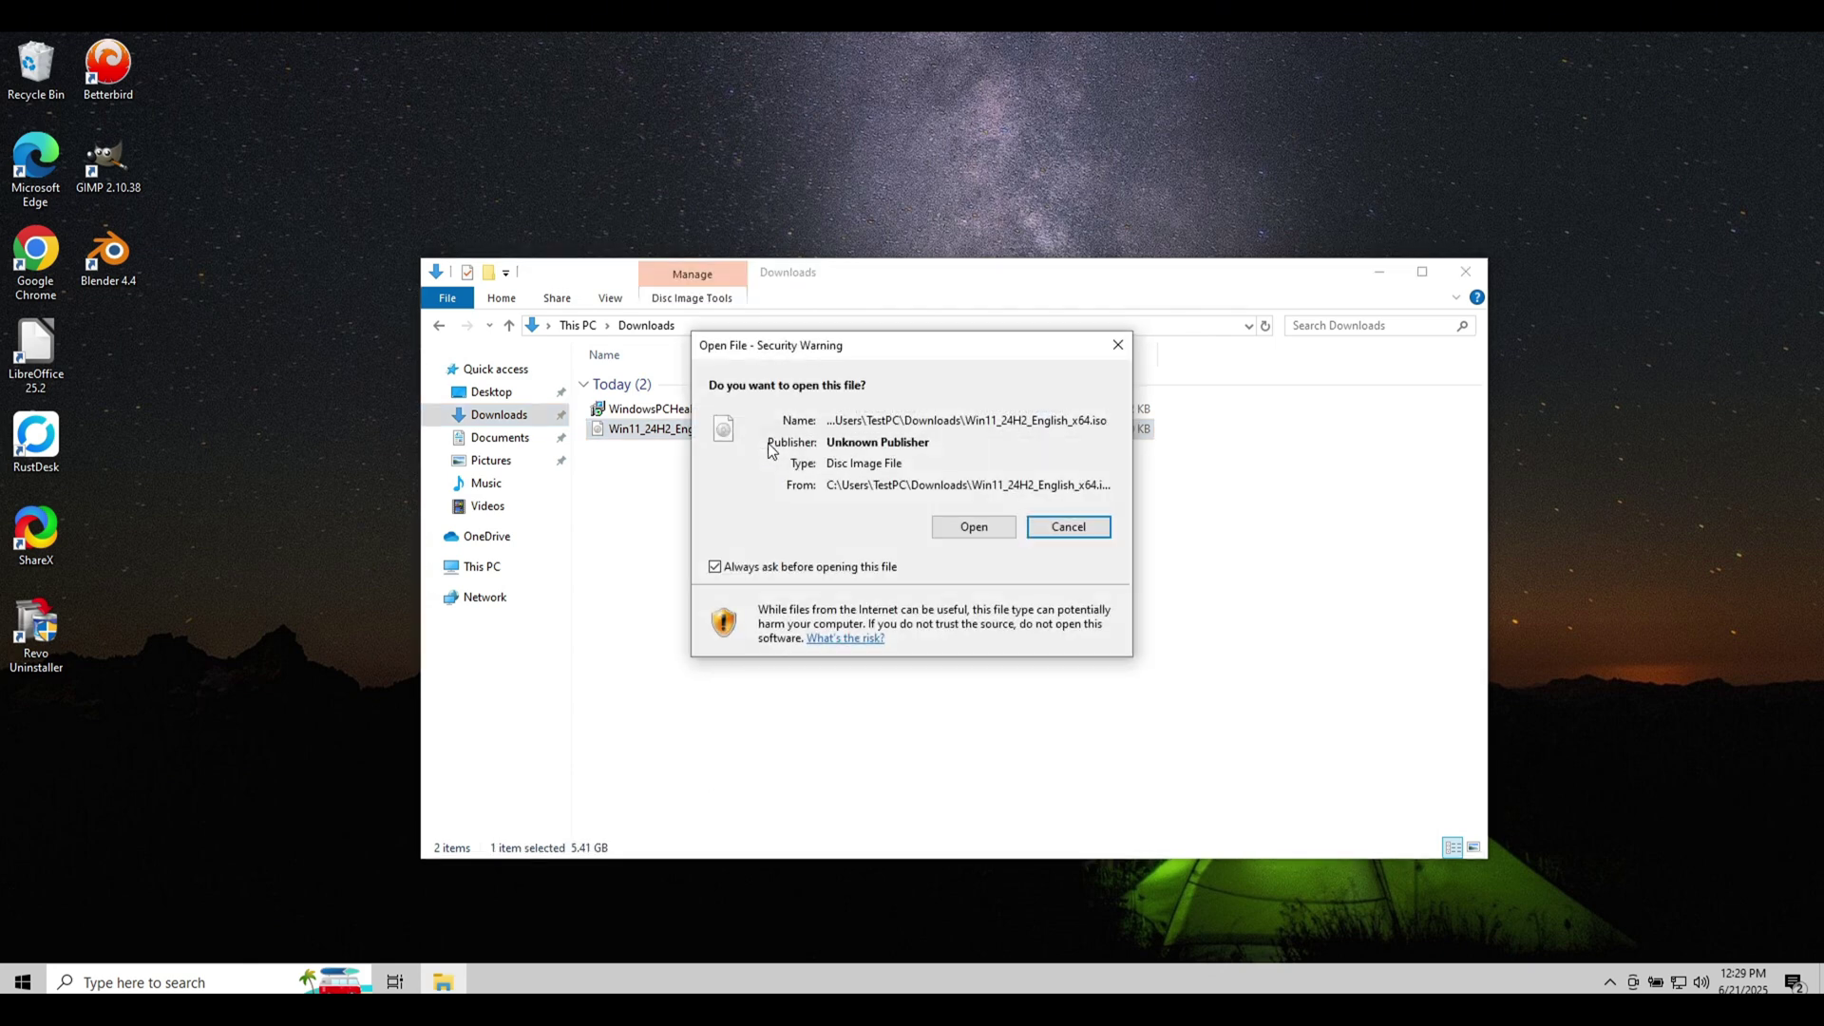
click(976, 533)
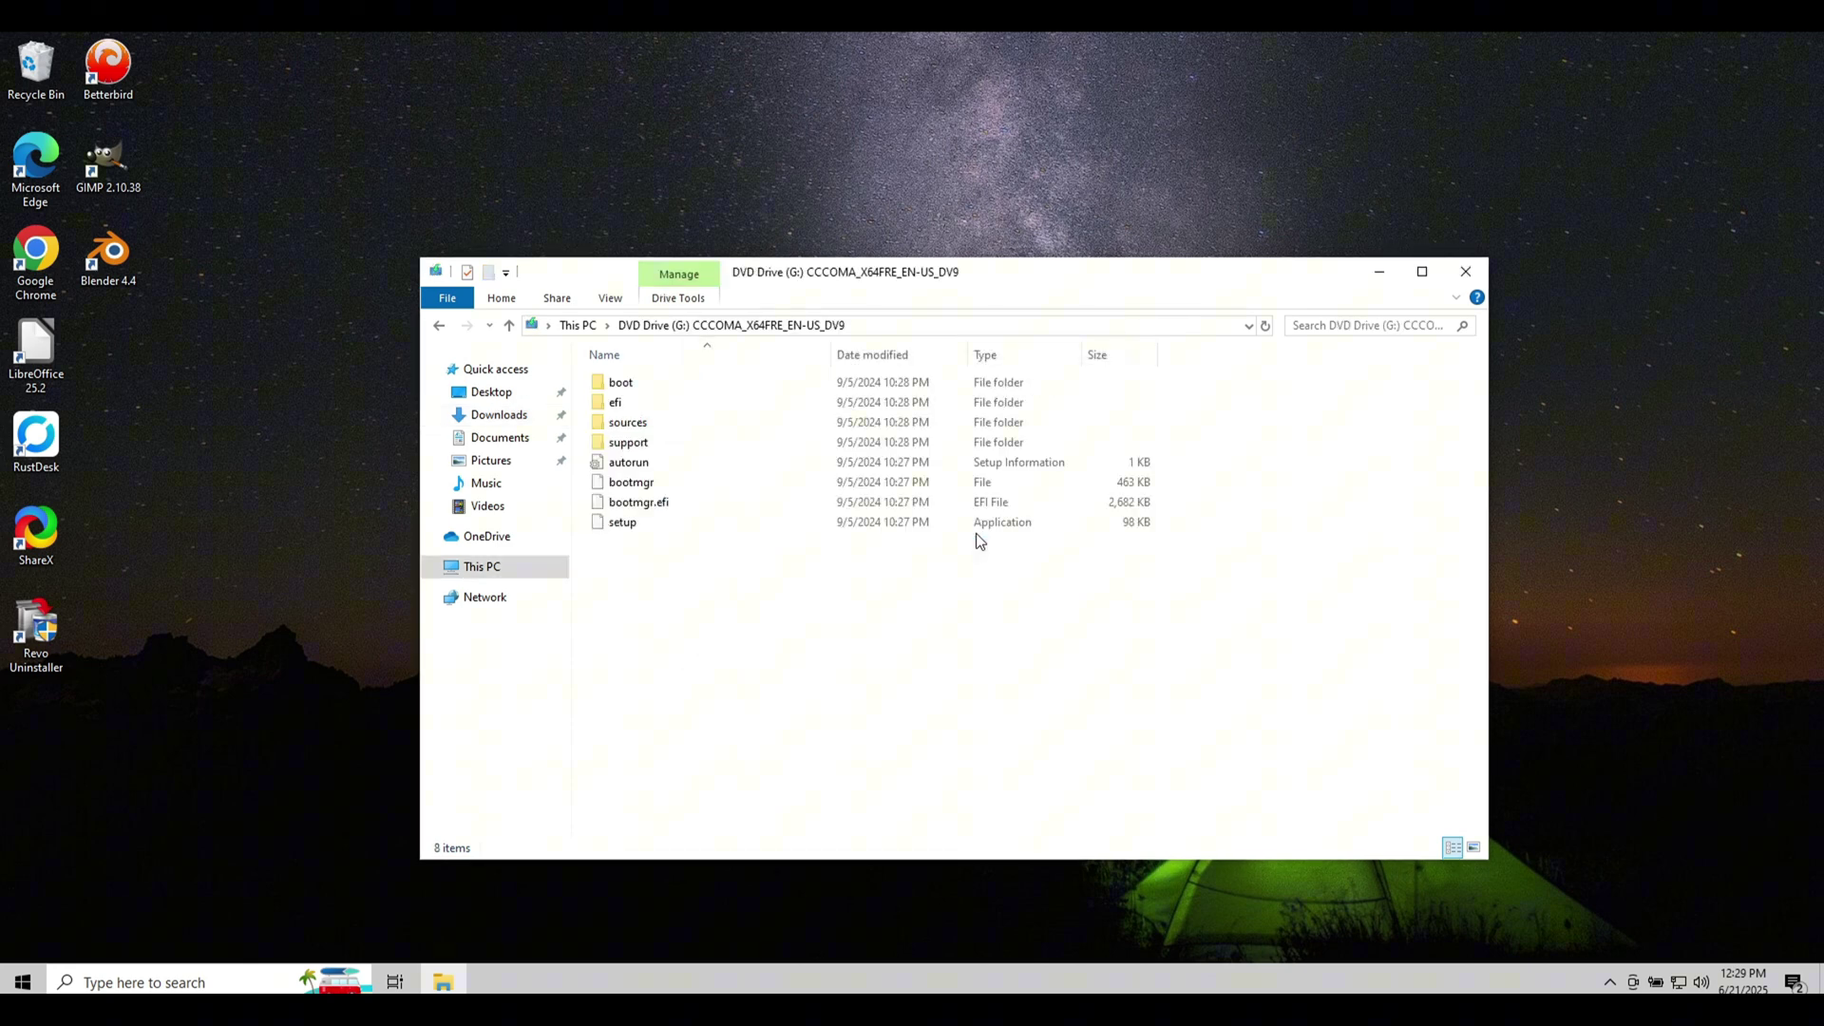
double_click(639, 525)
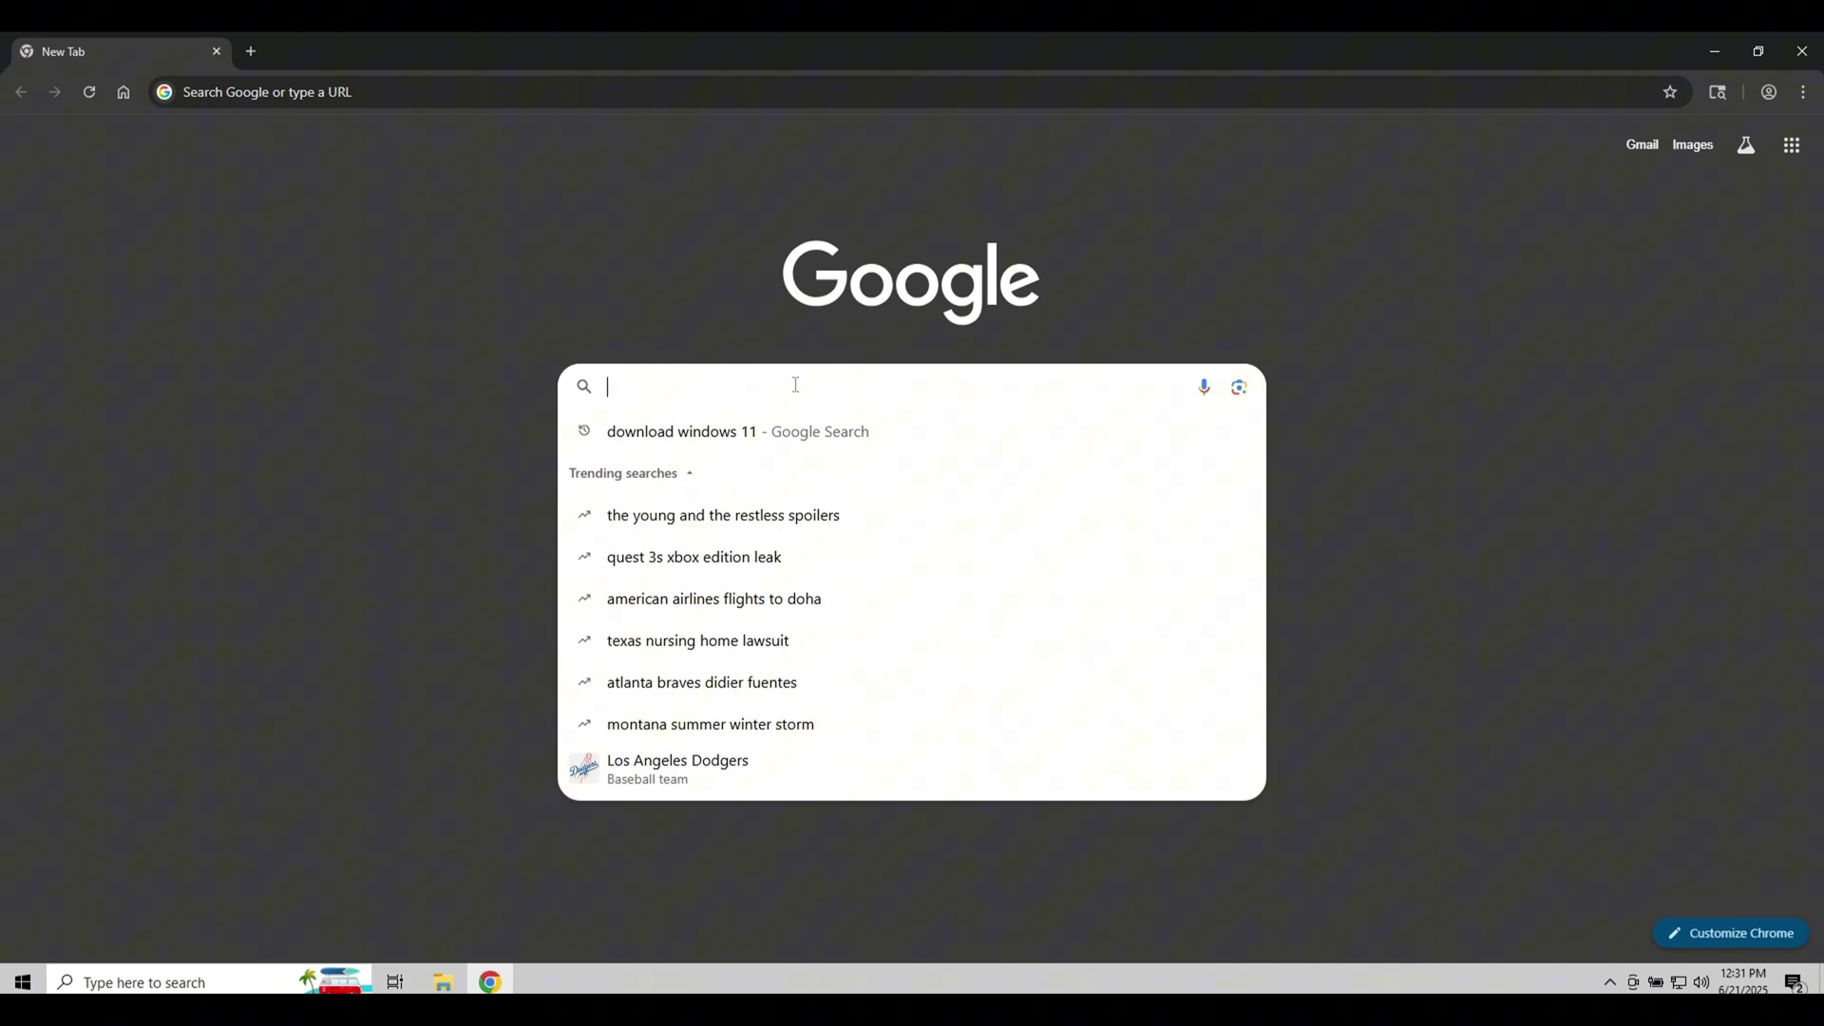
Search Google for 'flyby11' and open the builtbybel/Flyby11 GitHub repository
text(fly)
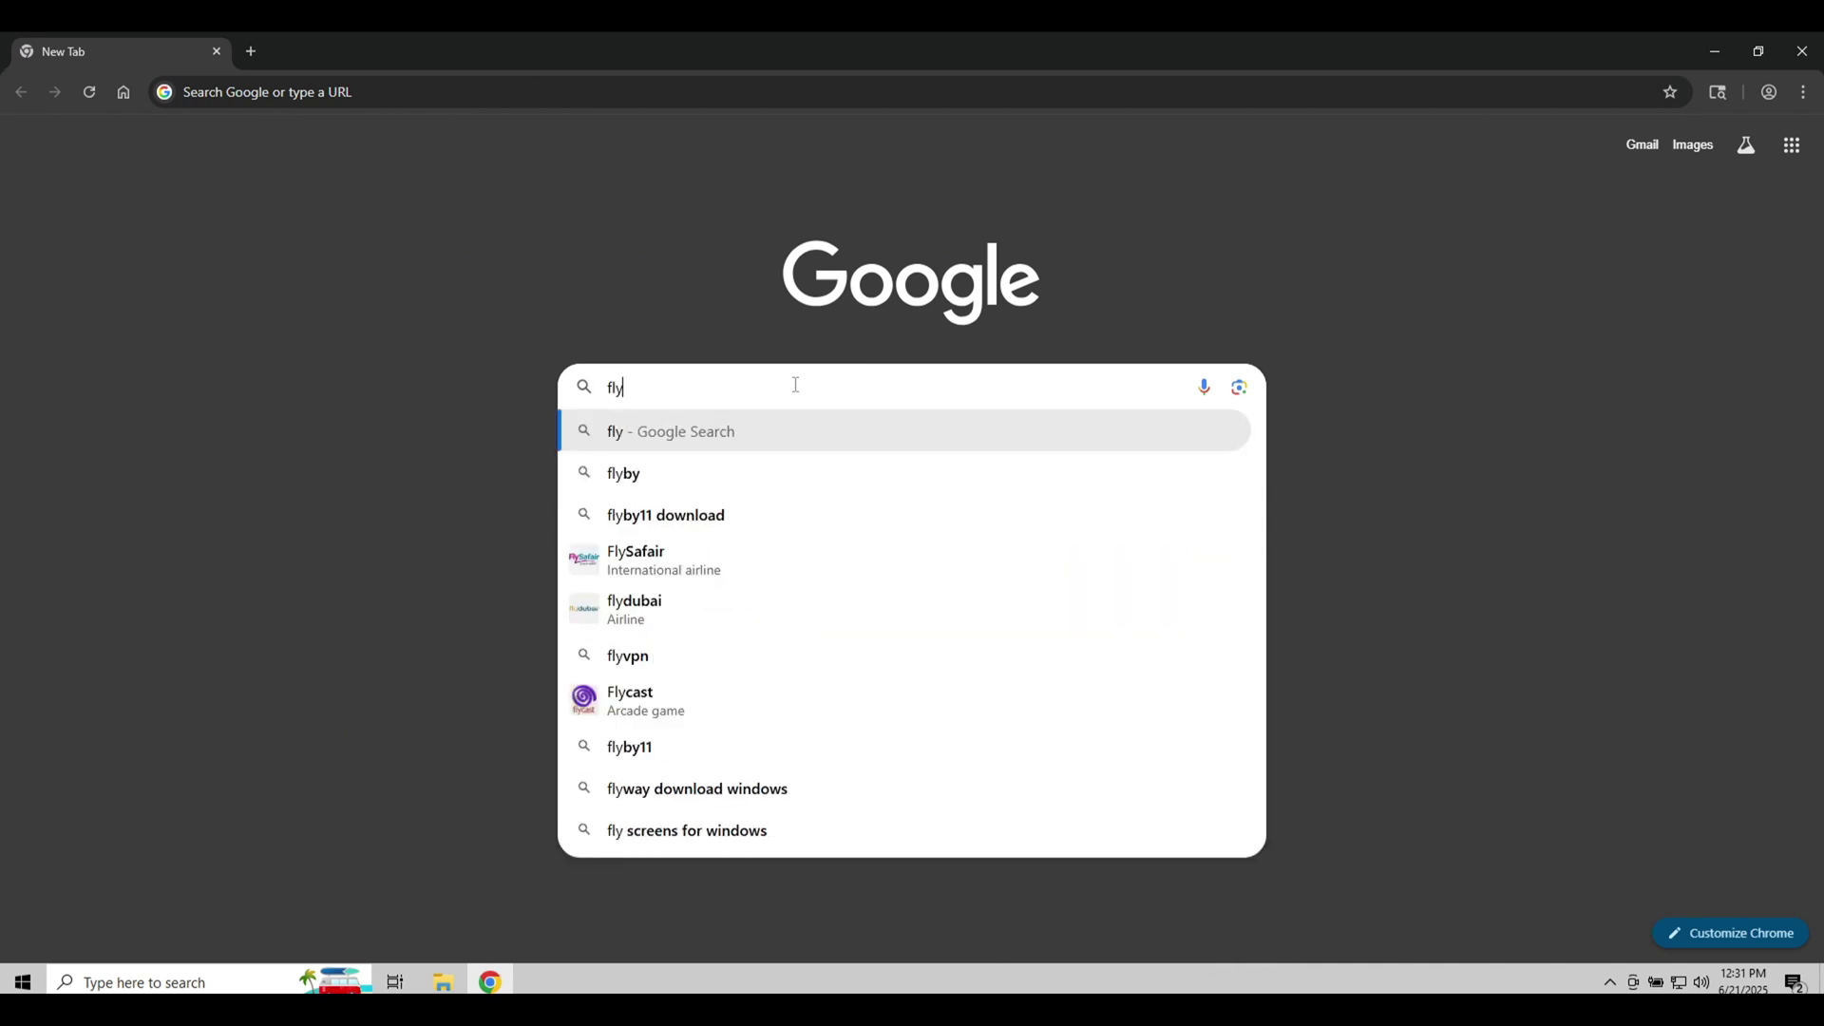
text(by11)
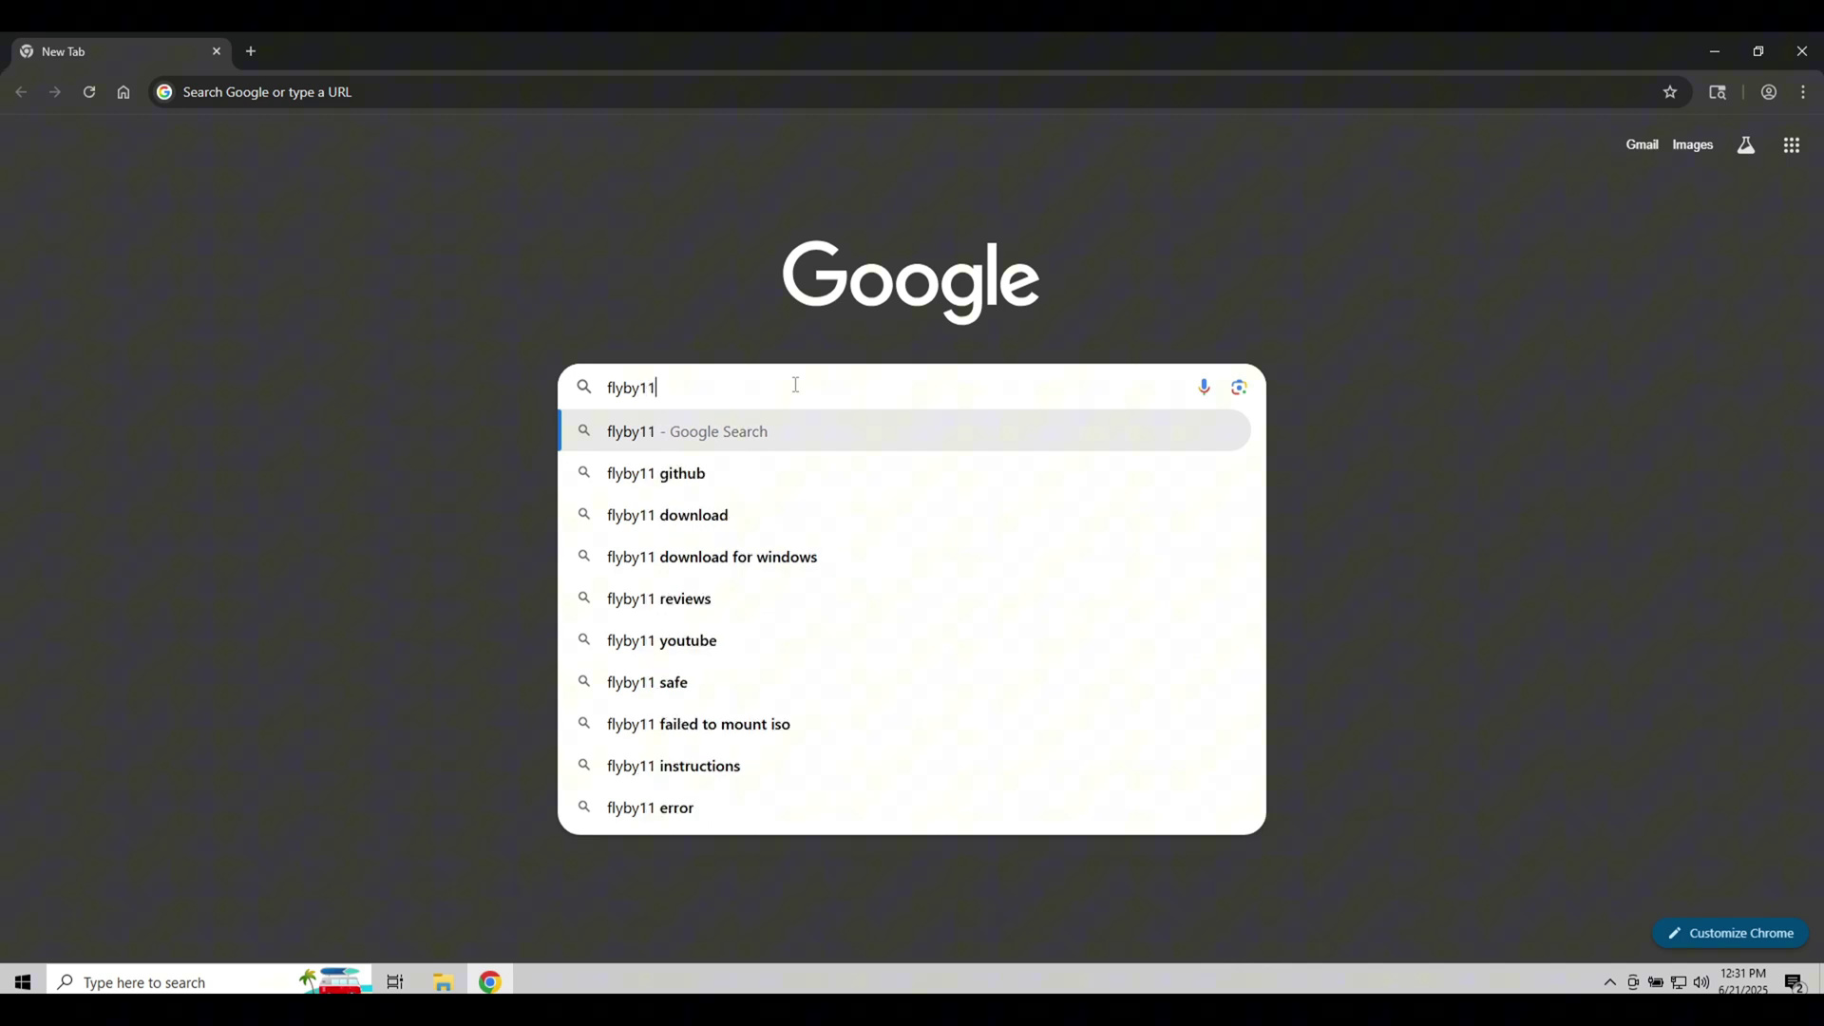
key(Return)
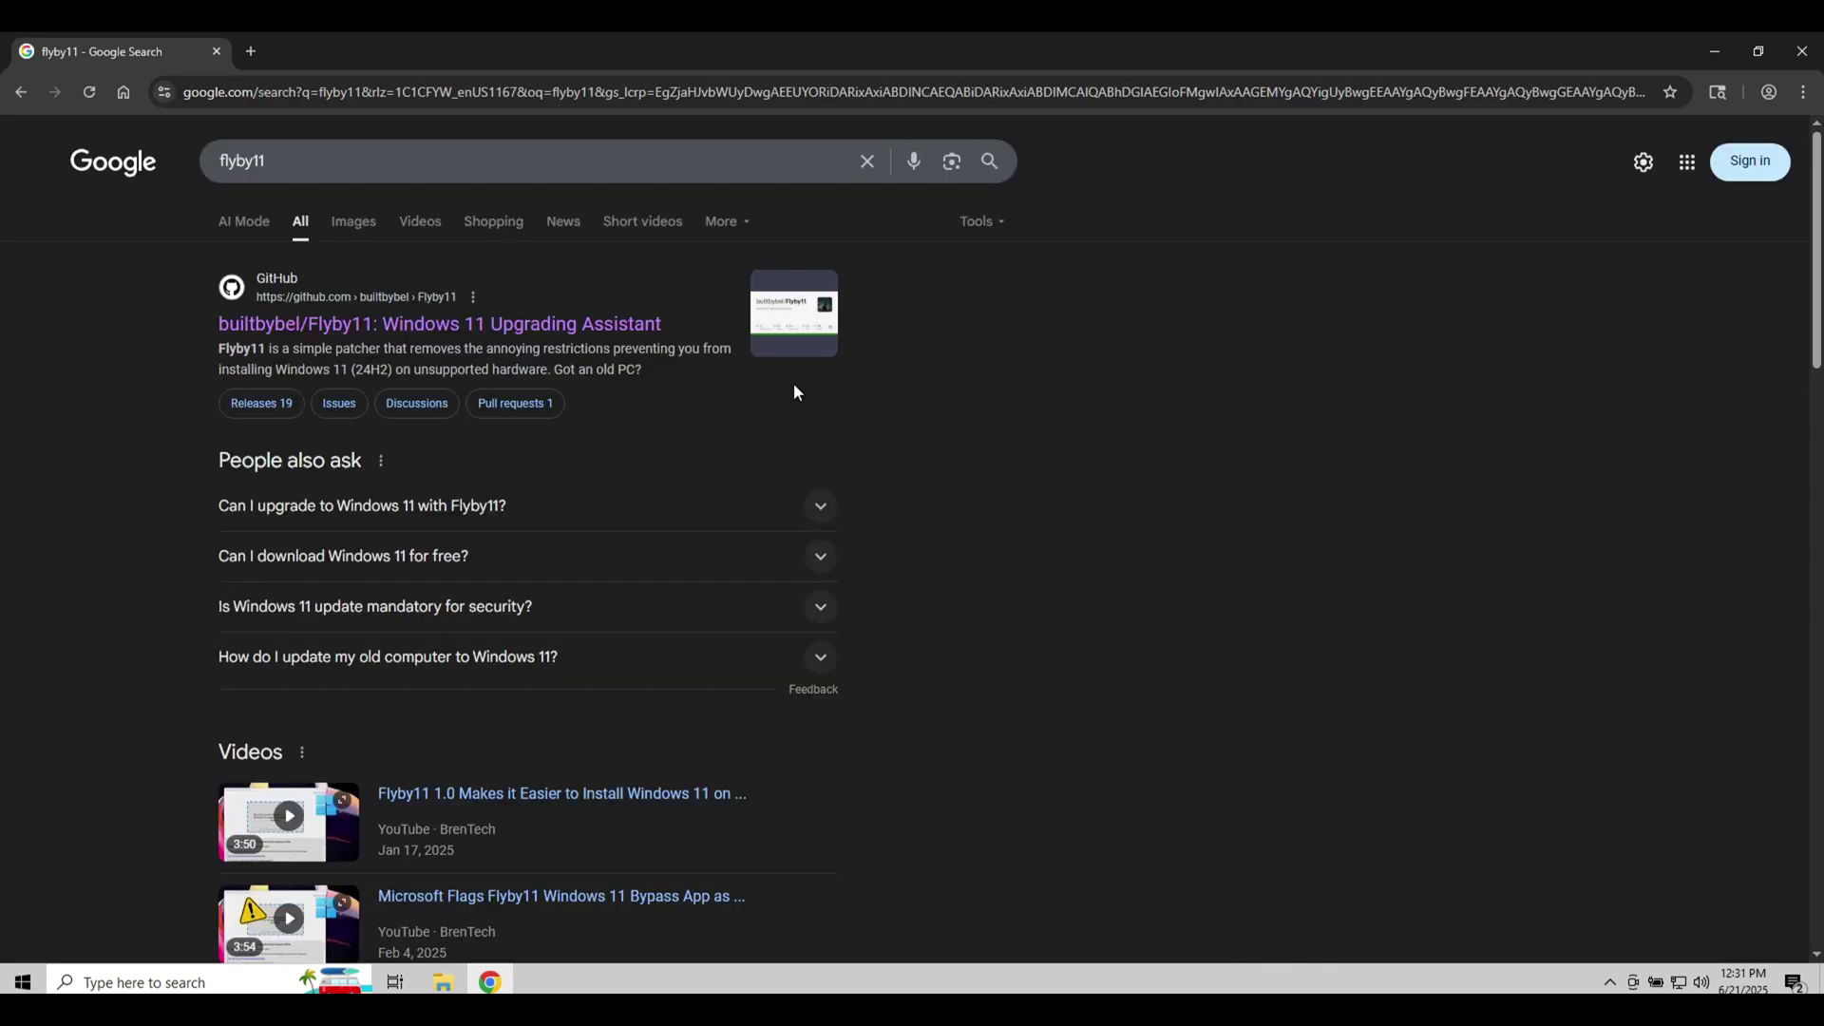
click(600, 322)
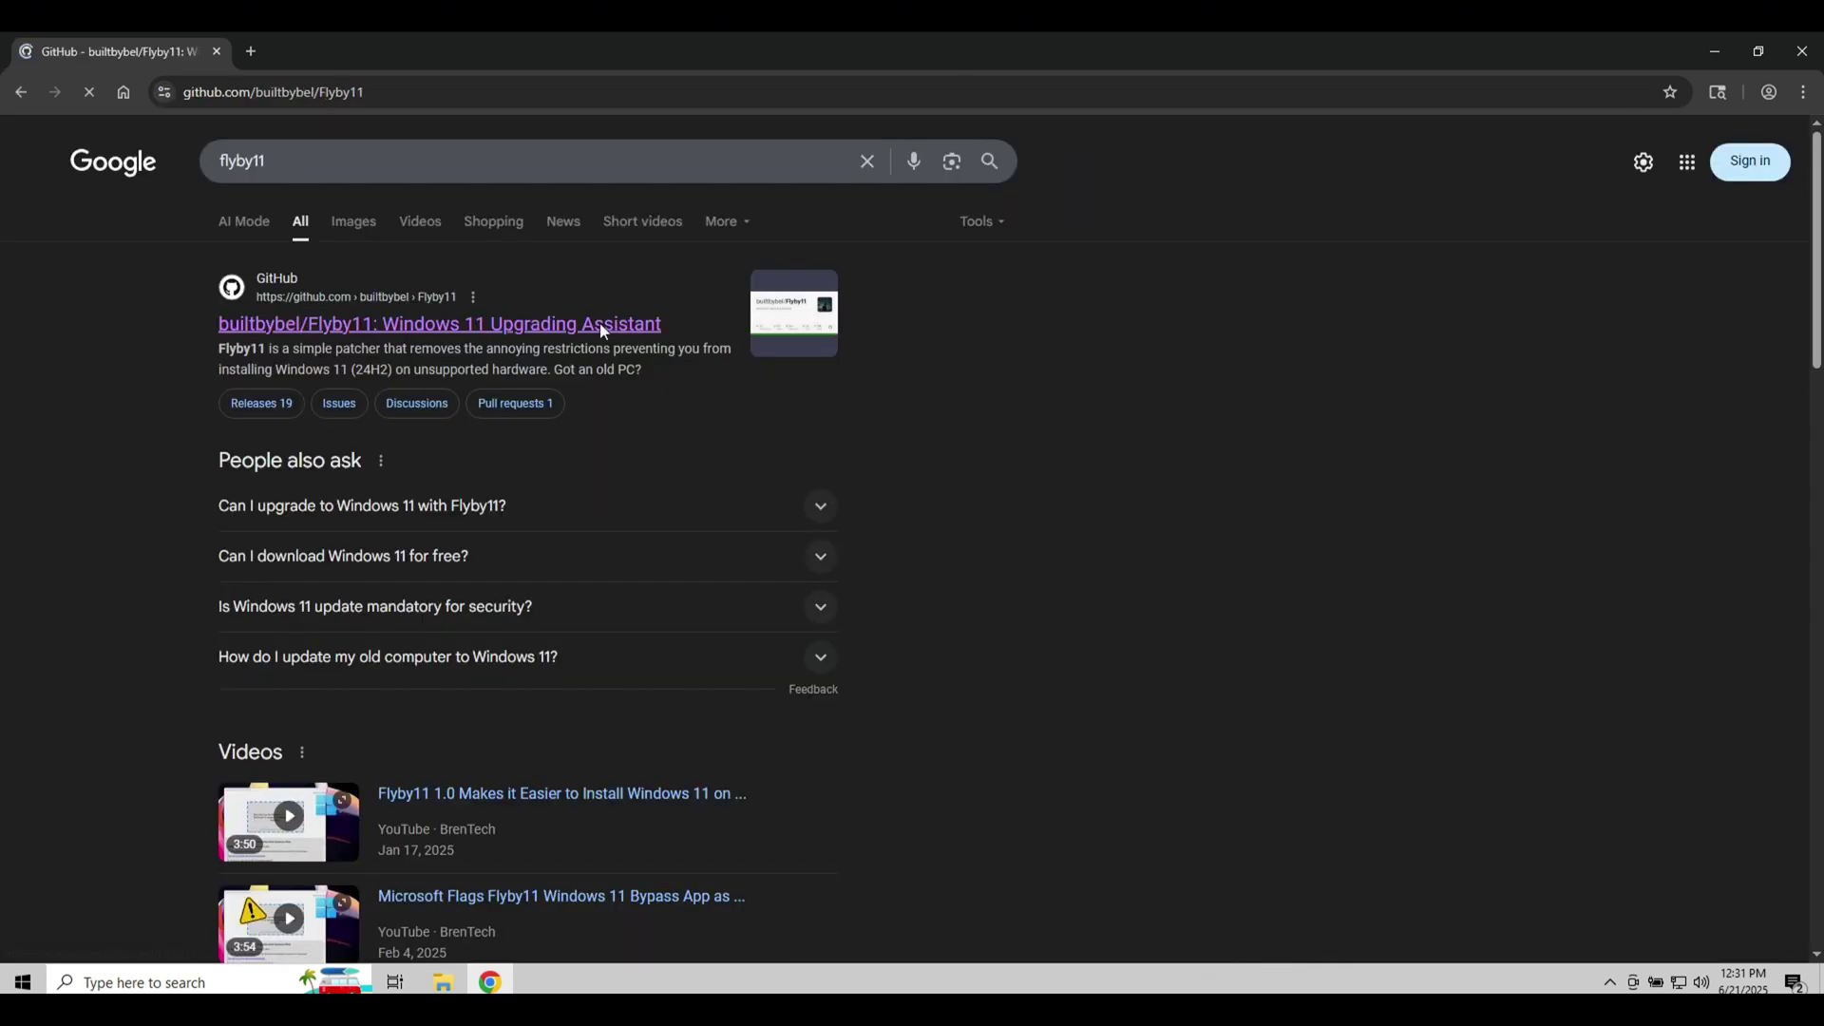
scroll(1502, 566, down, 2)
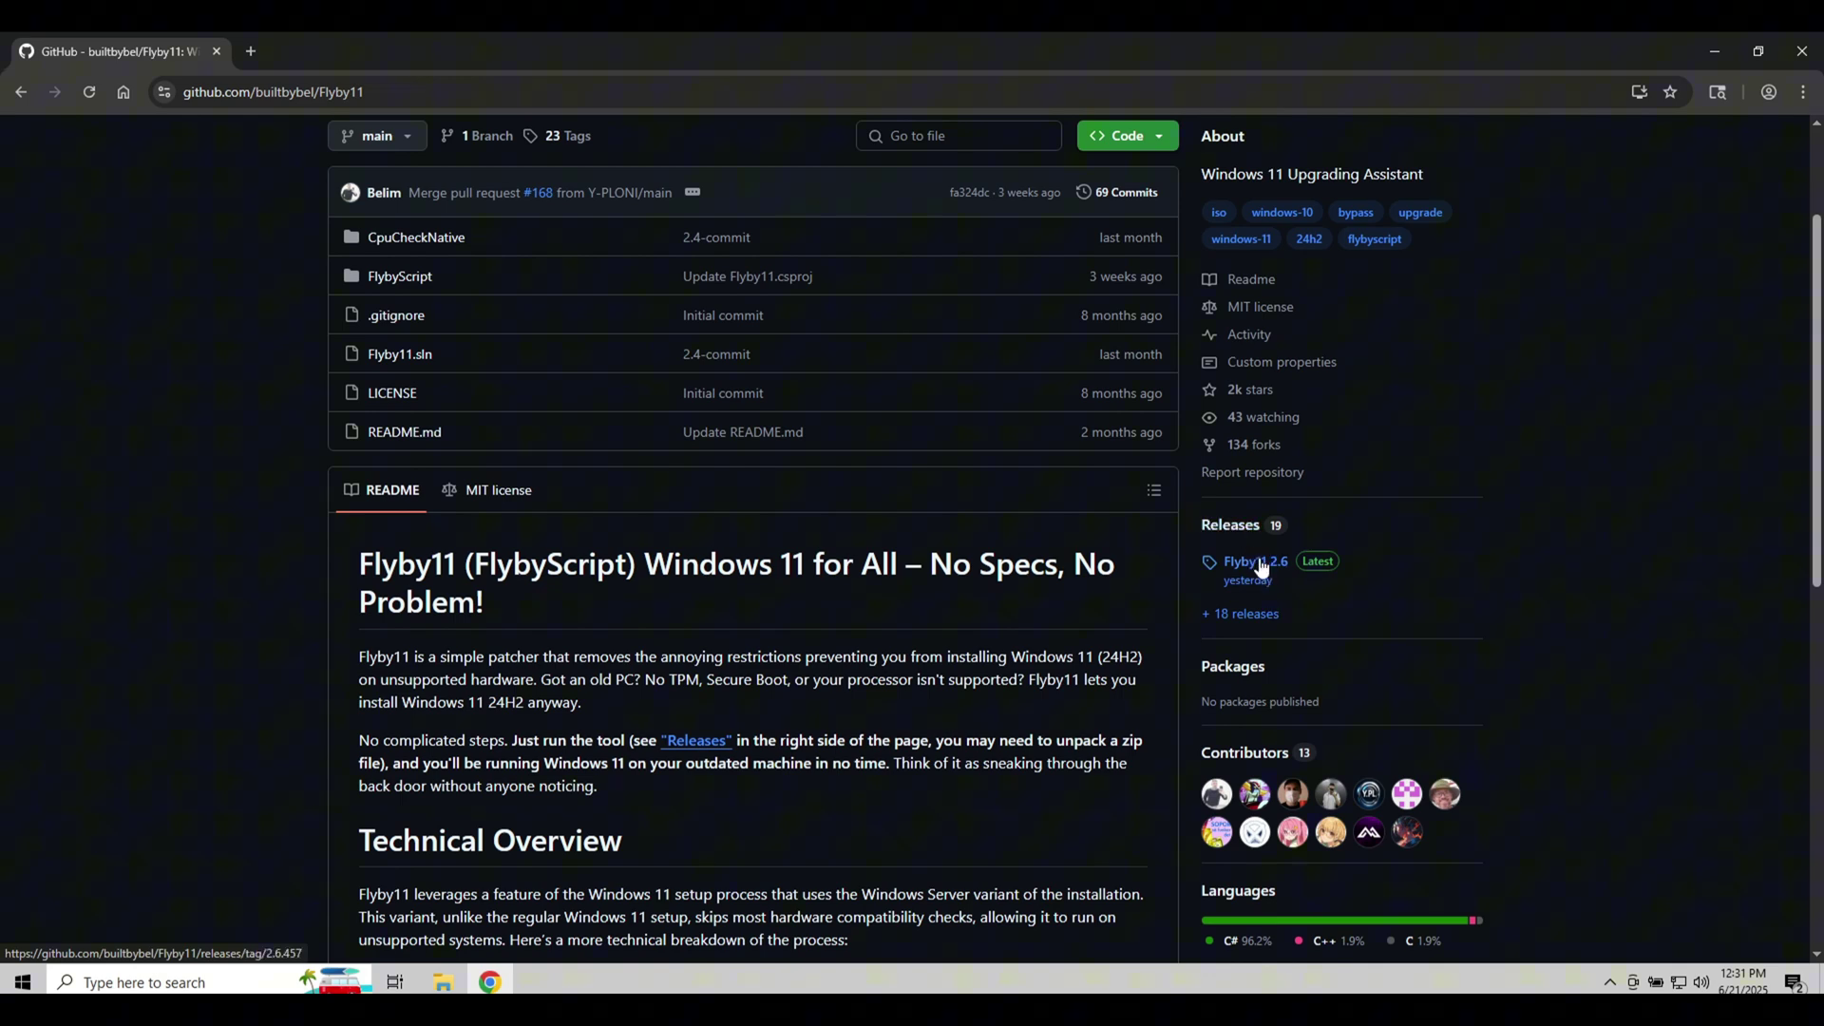
Open the Flyby11 2.6 release and download Flyby11.zip from its Assets
click(1261, 565)
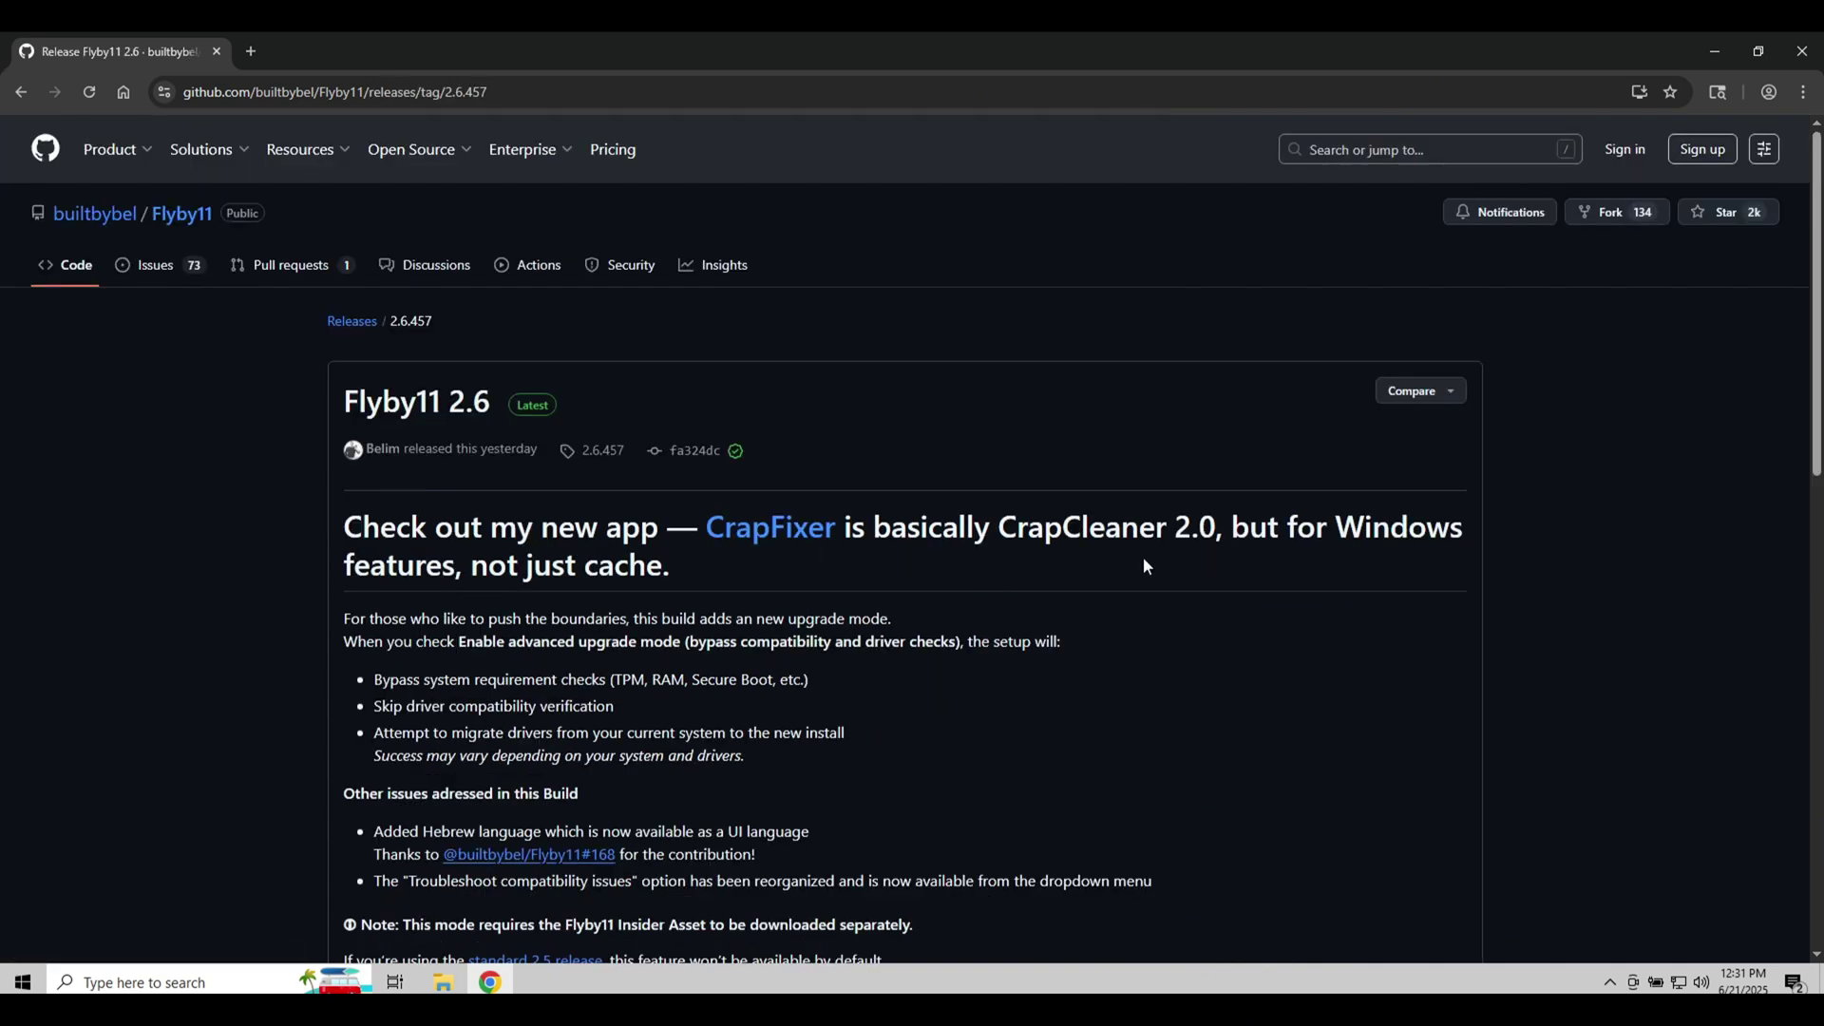
scroll(532, 608, down, 9)
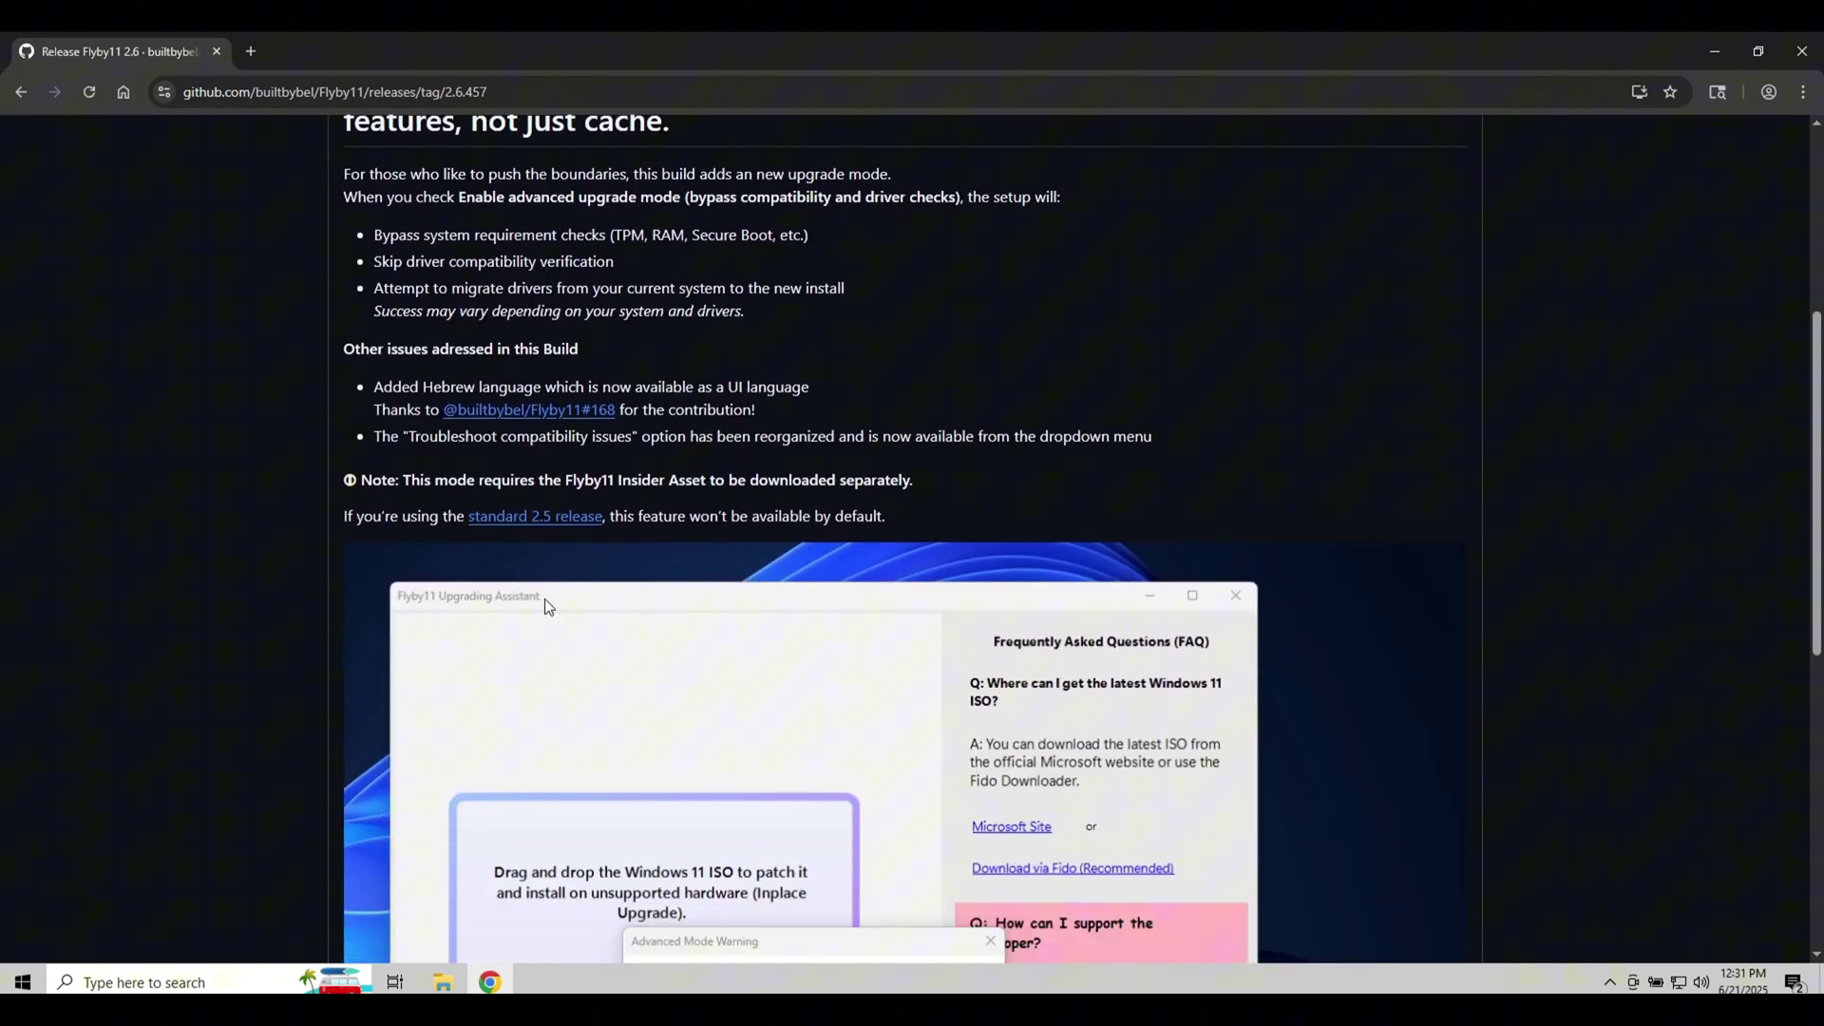
scroll(547, 601, down, 5)
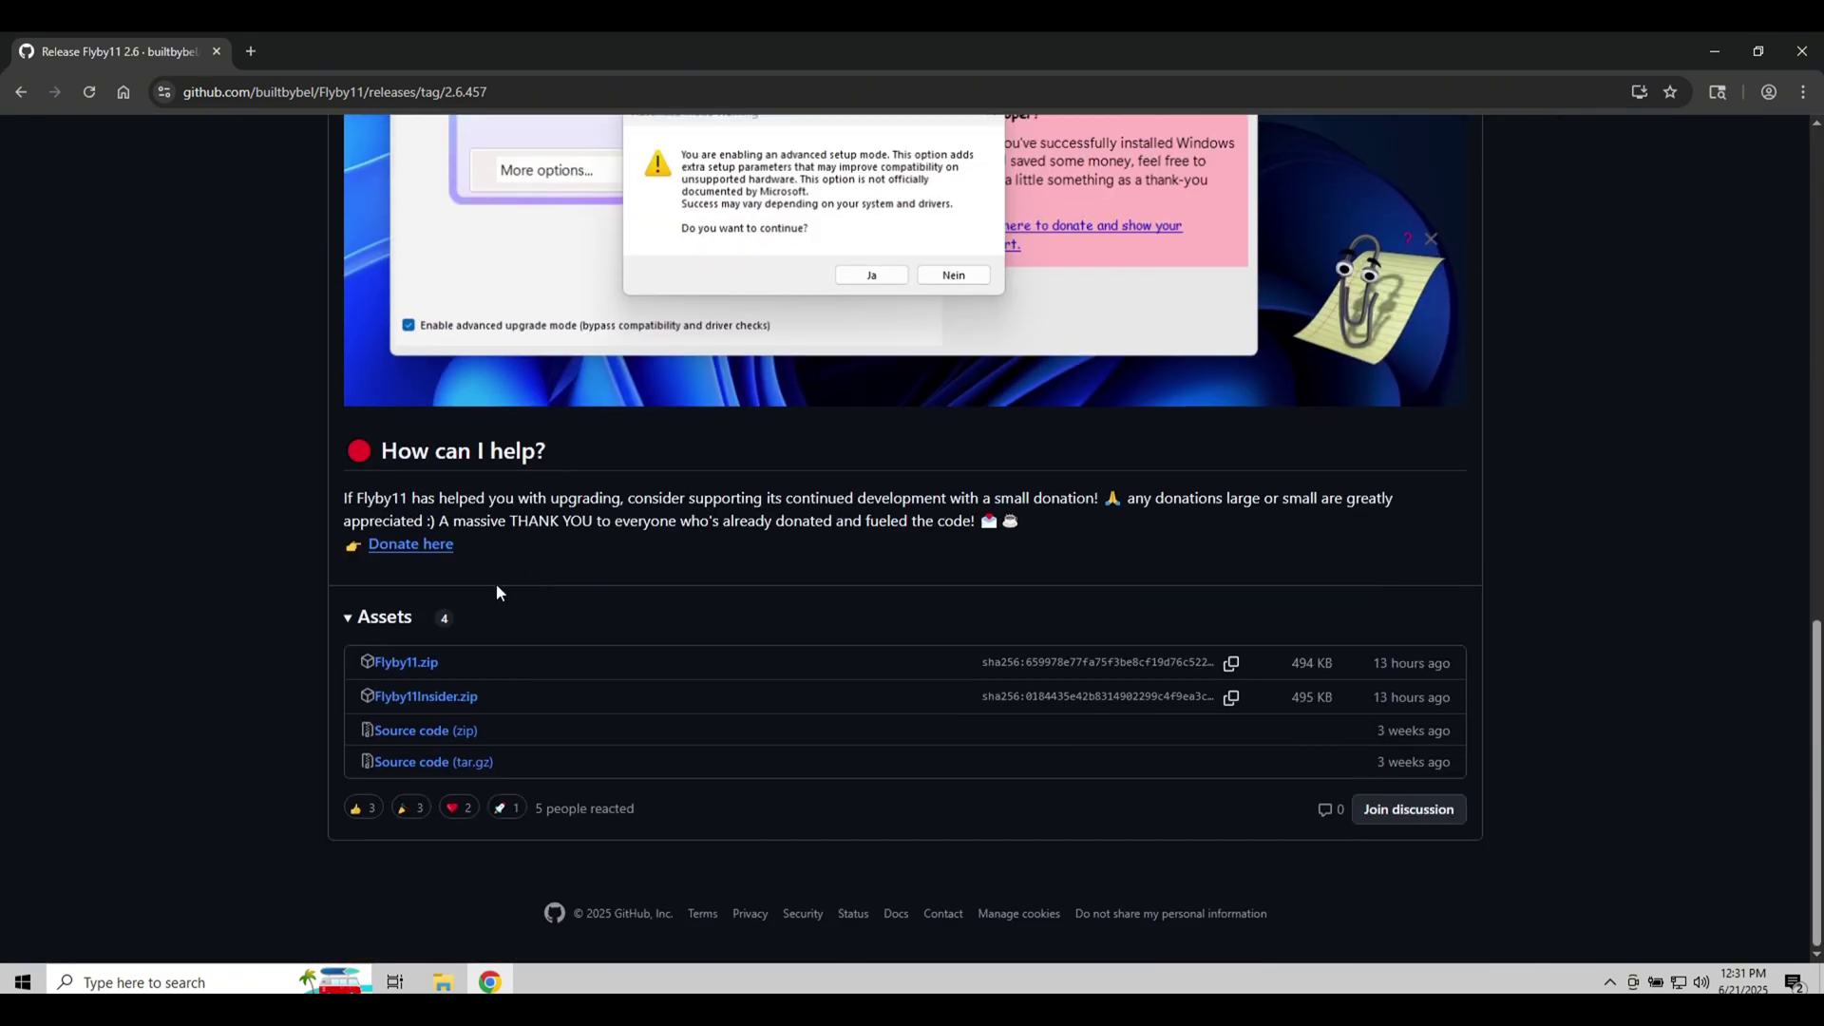
click(408, 665)
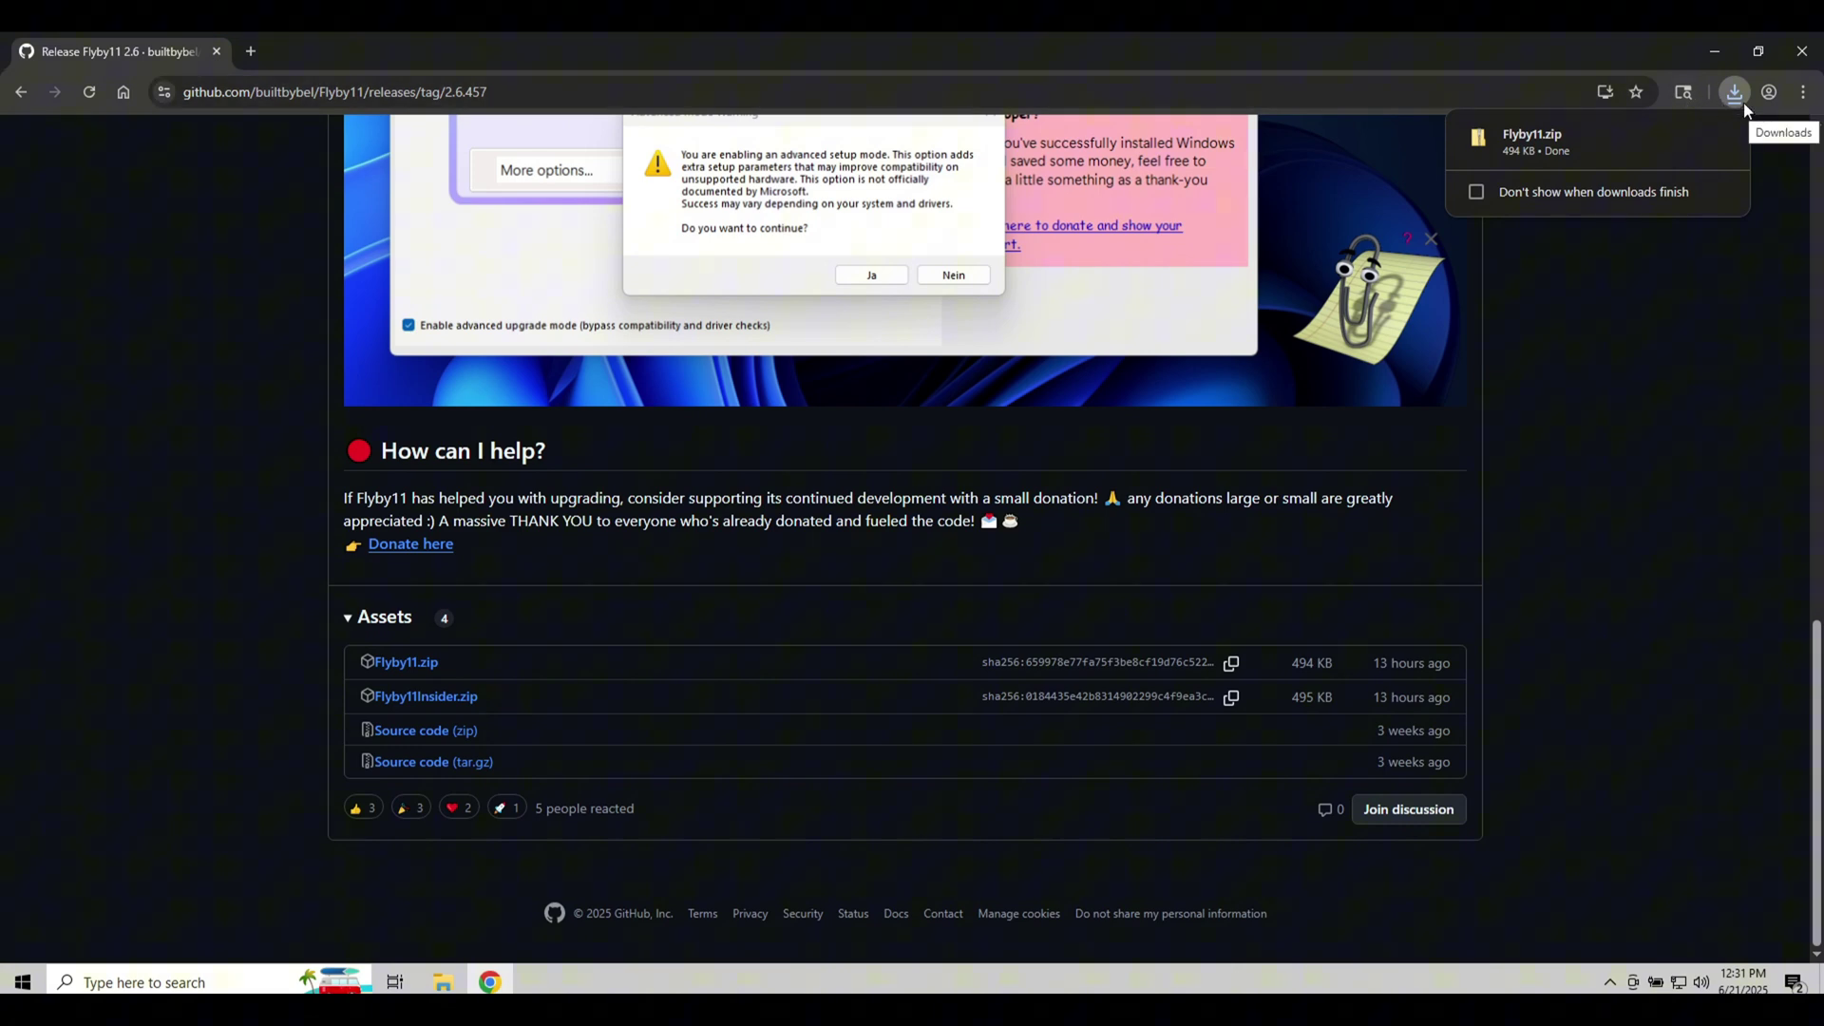
Close Chrome and delete WindowsPCHealthCheckSetup from the Downloads folder
click(1802, 51)
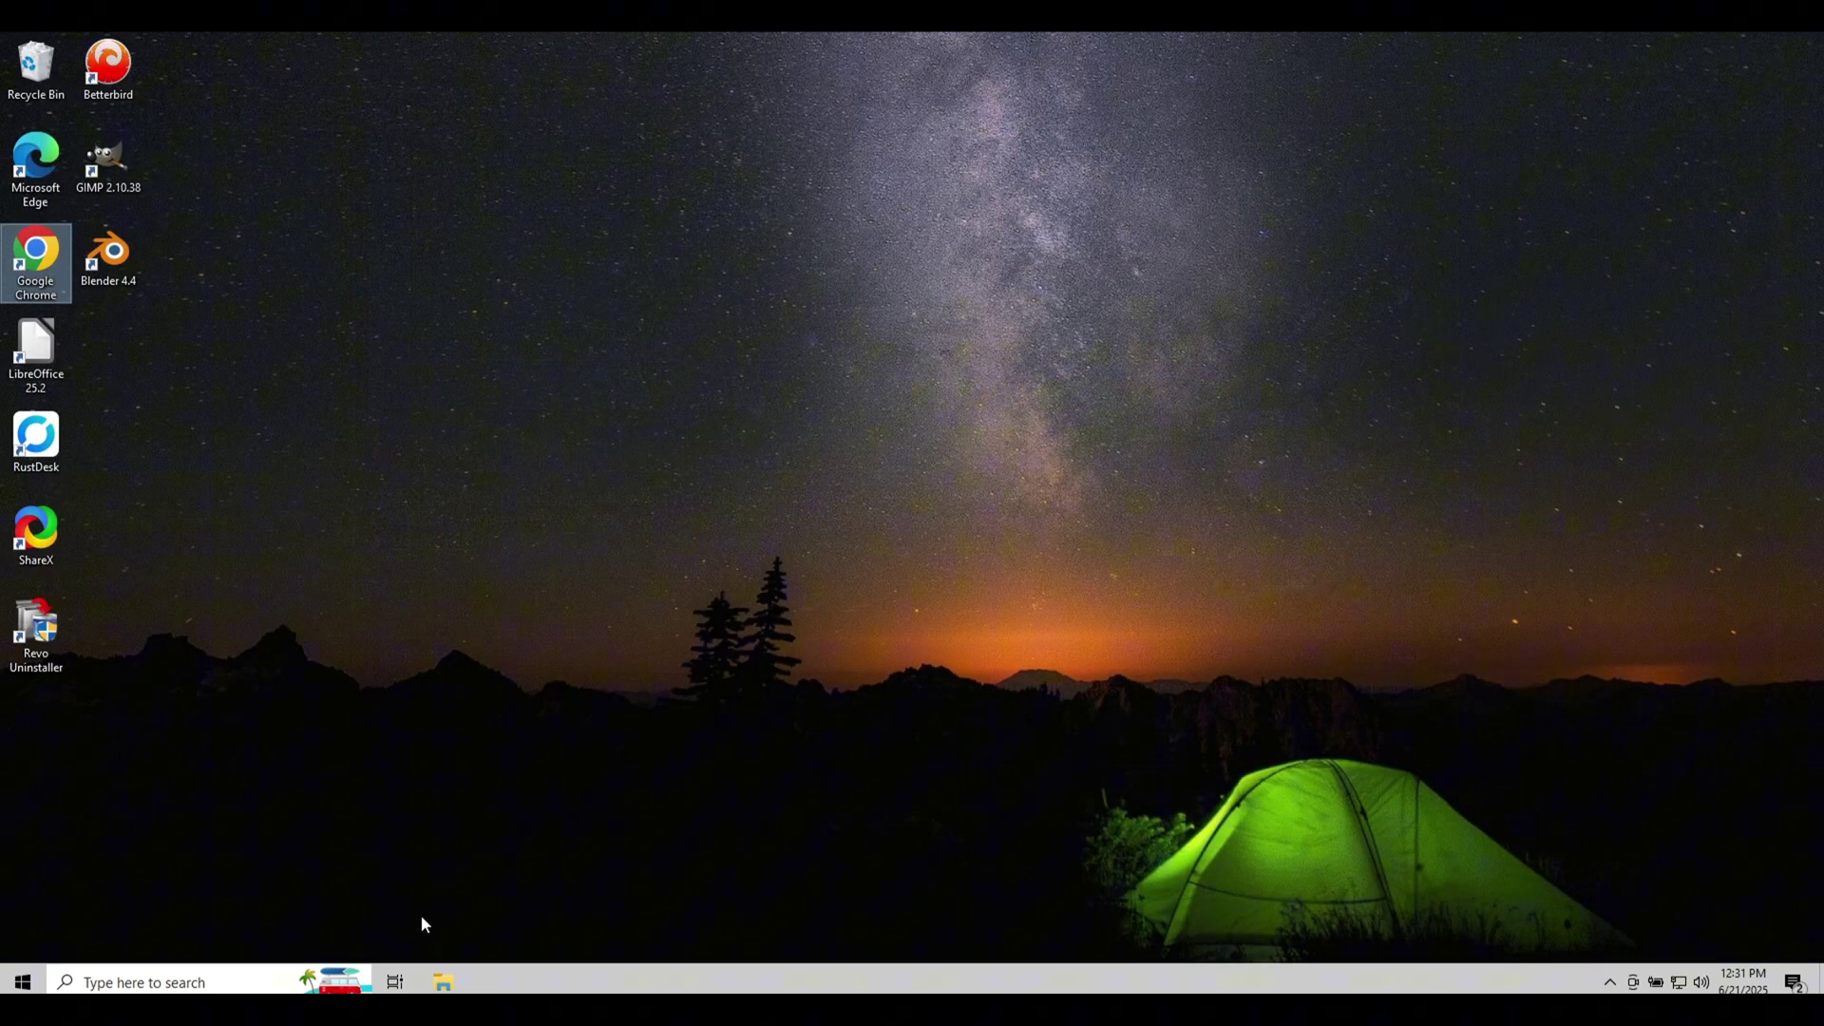
click(444, 982)
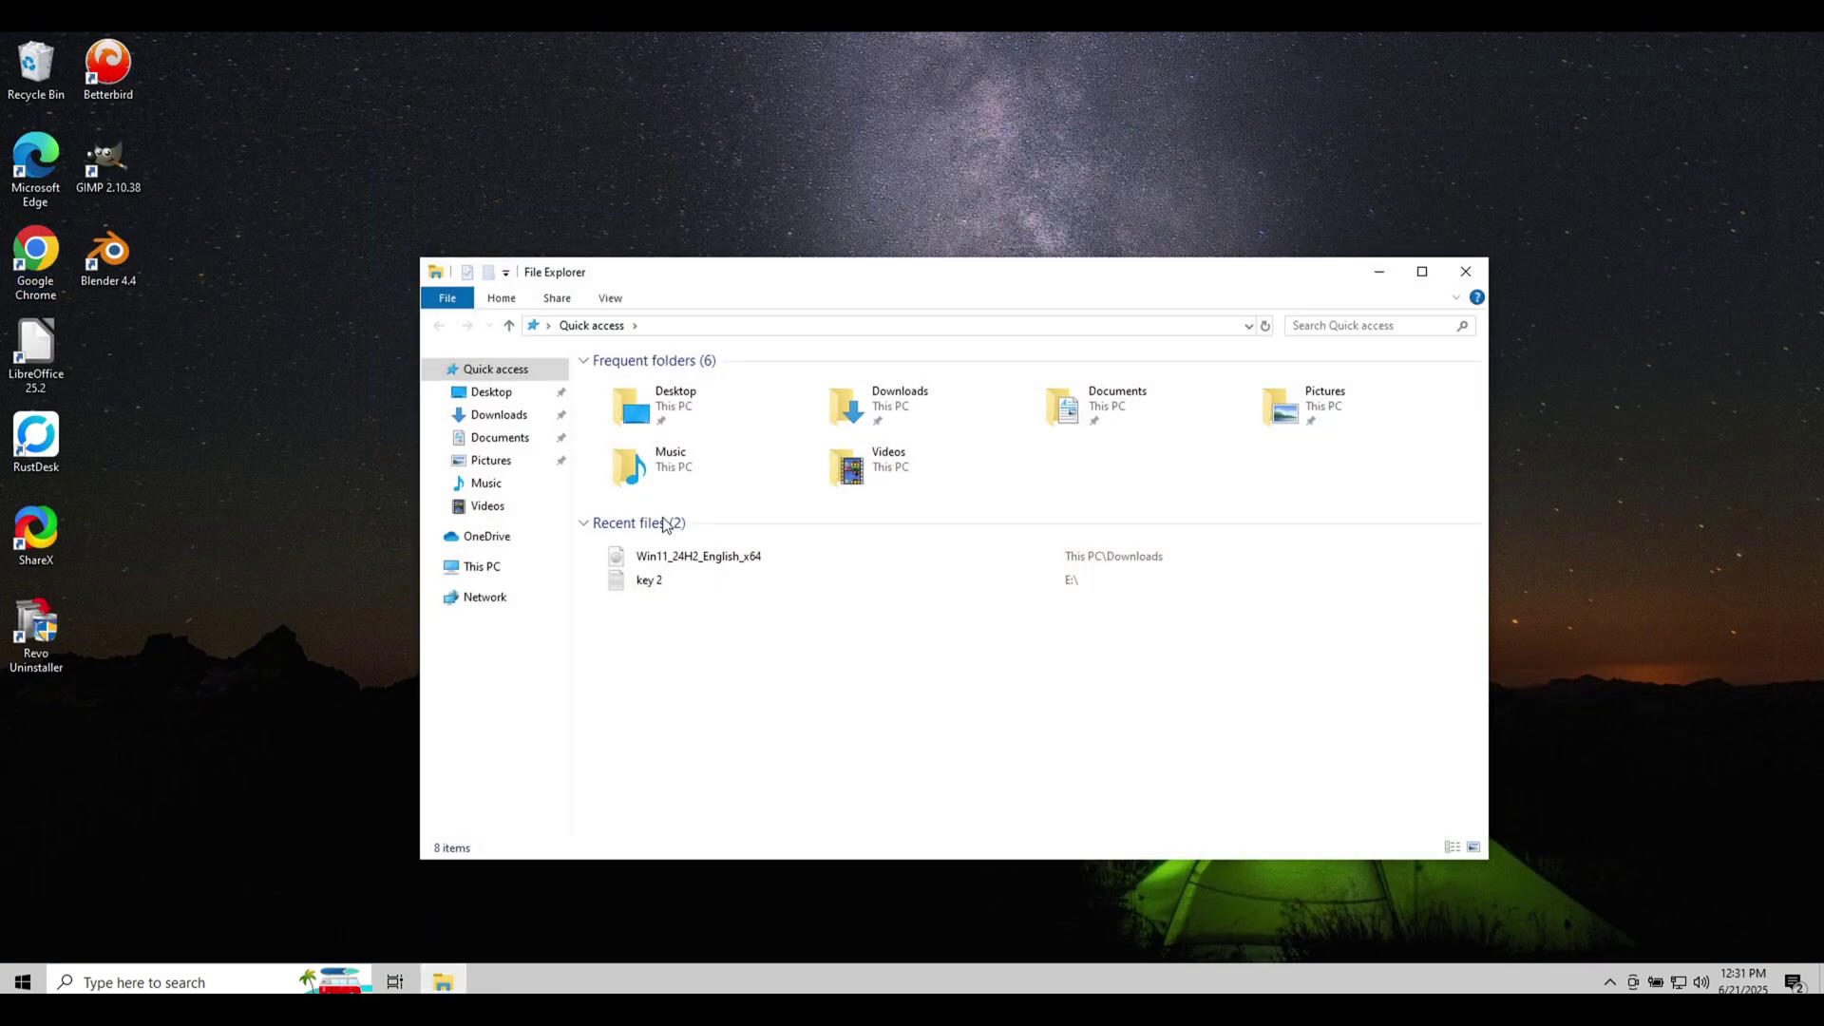
click(492, 417)
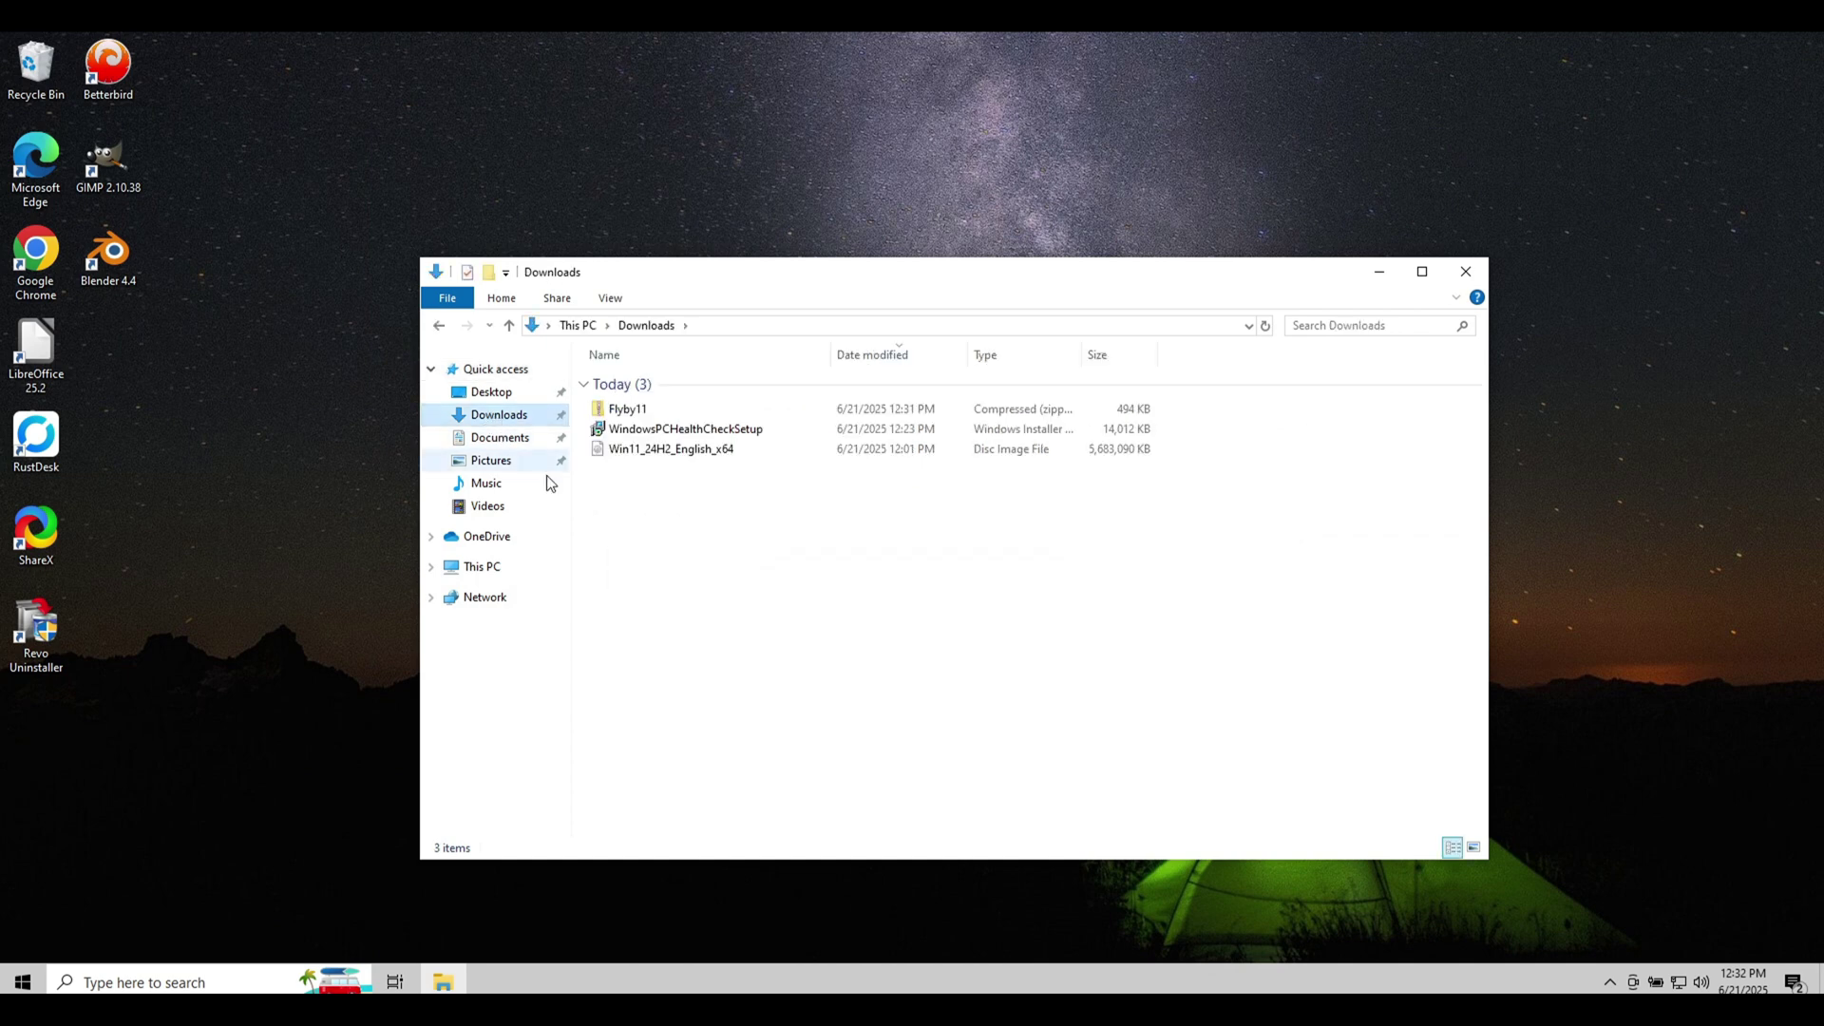
right_click(707, 431)
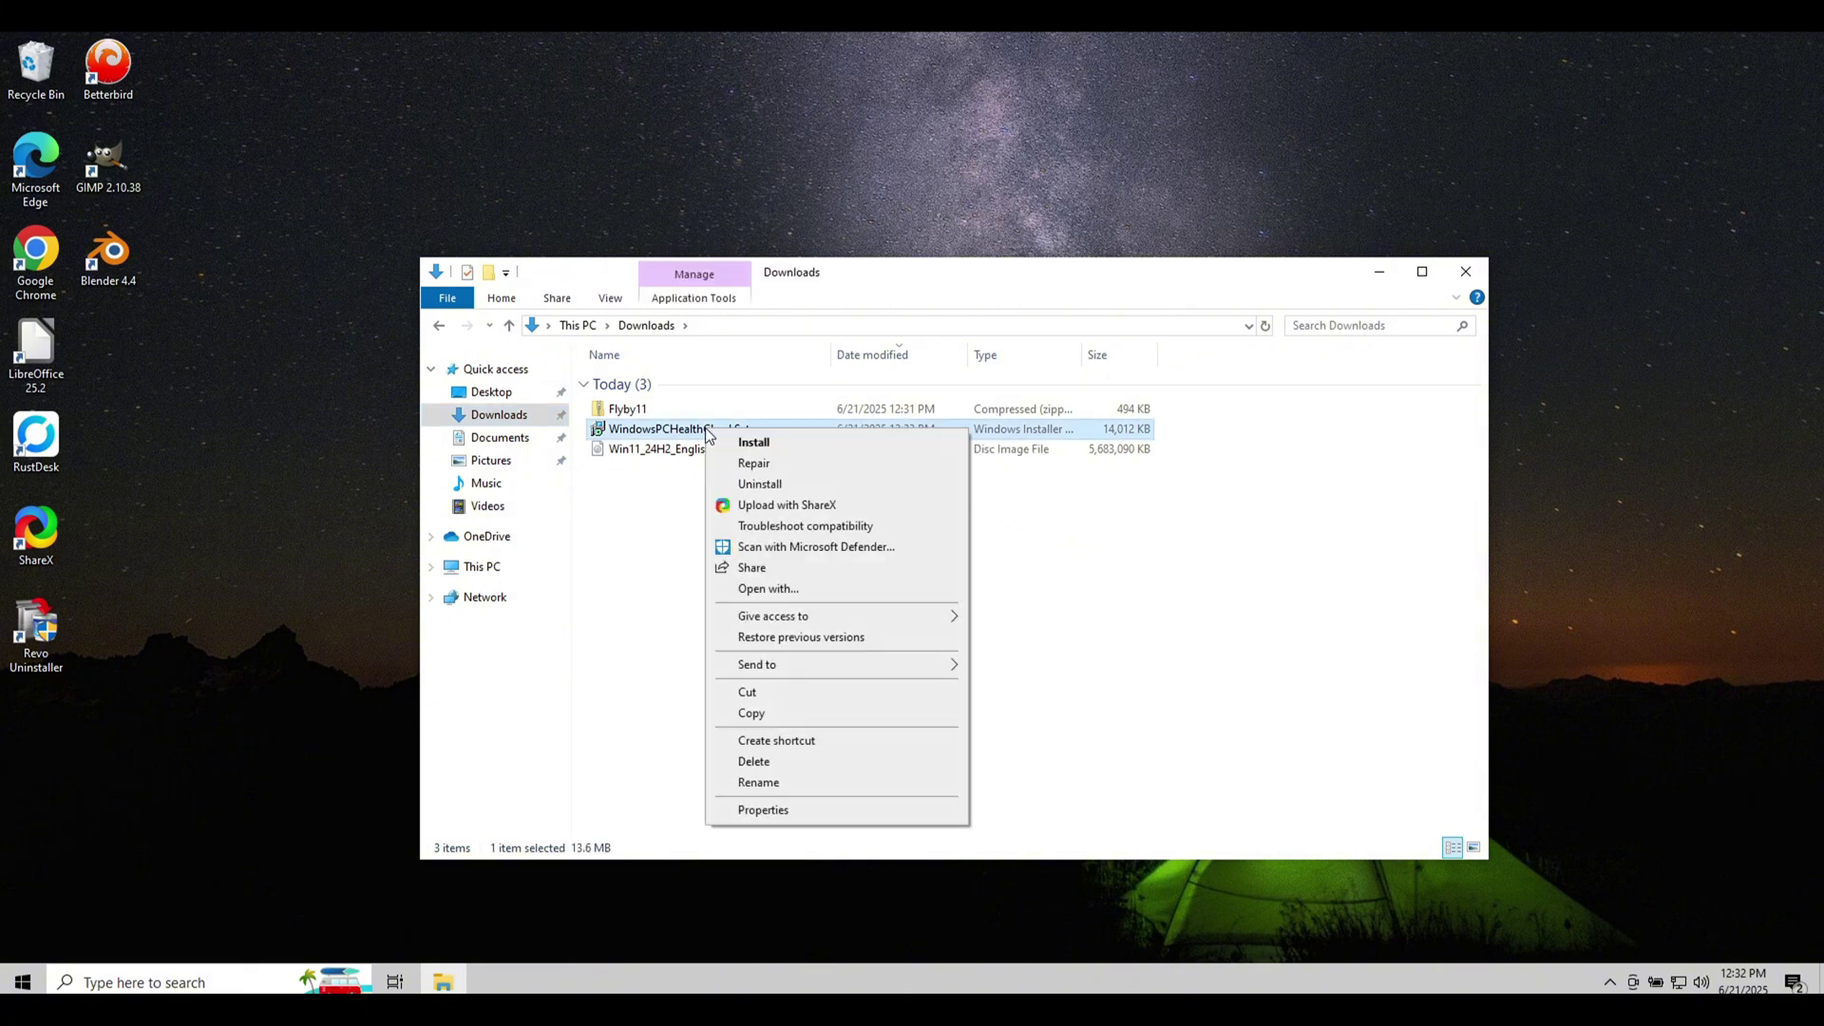
click(775, 763)
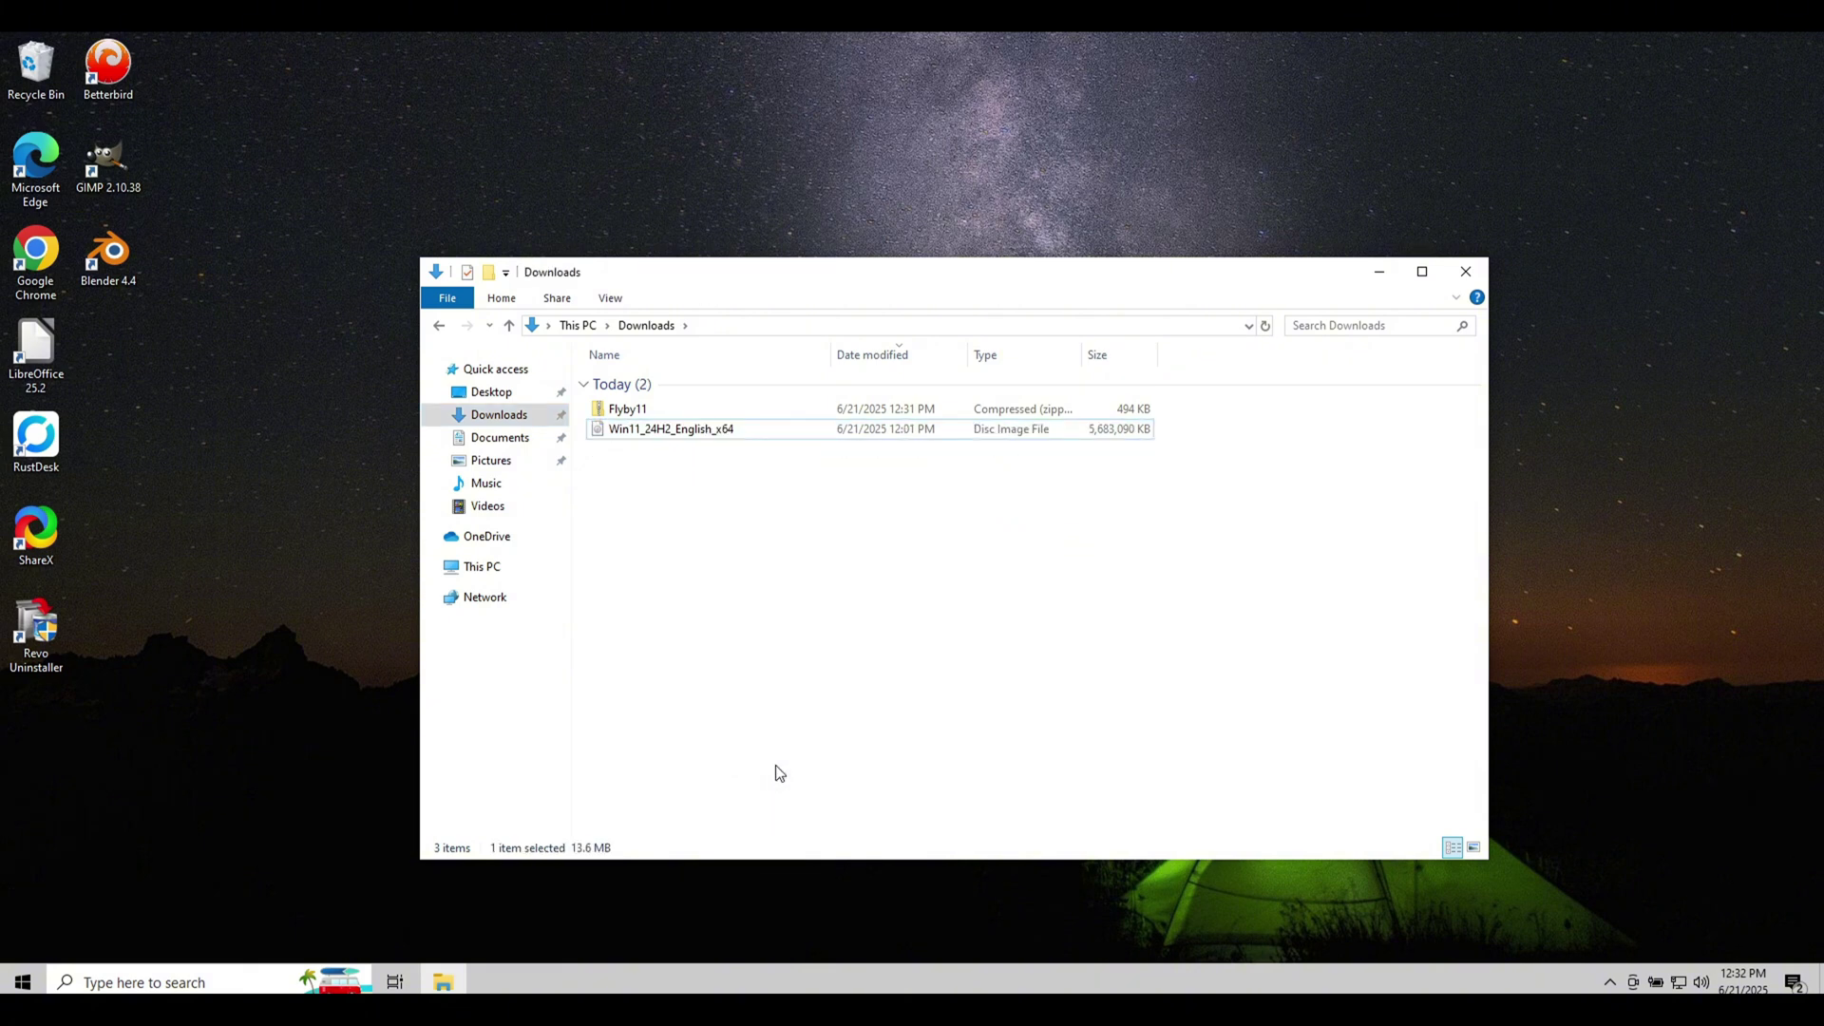
Extract Flyby11.zip into a Flyby11 folder in Downloads
right_click(627, 411)
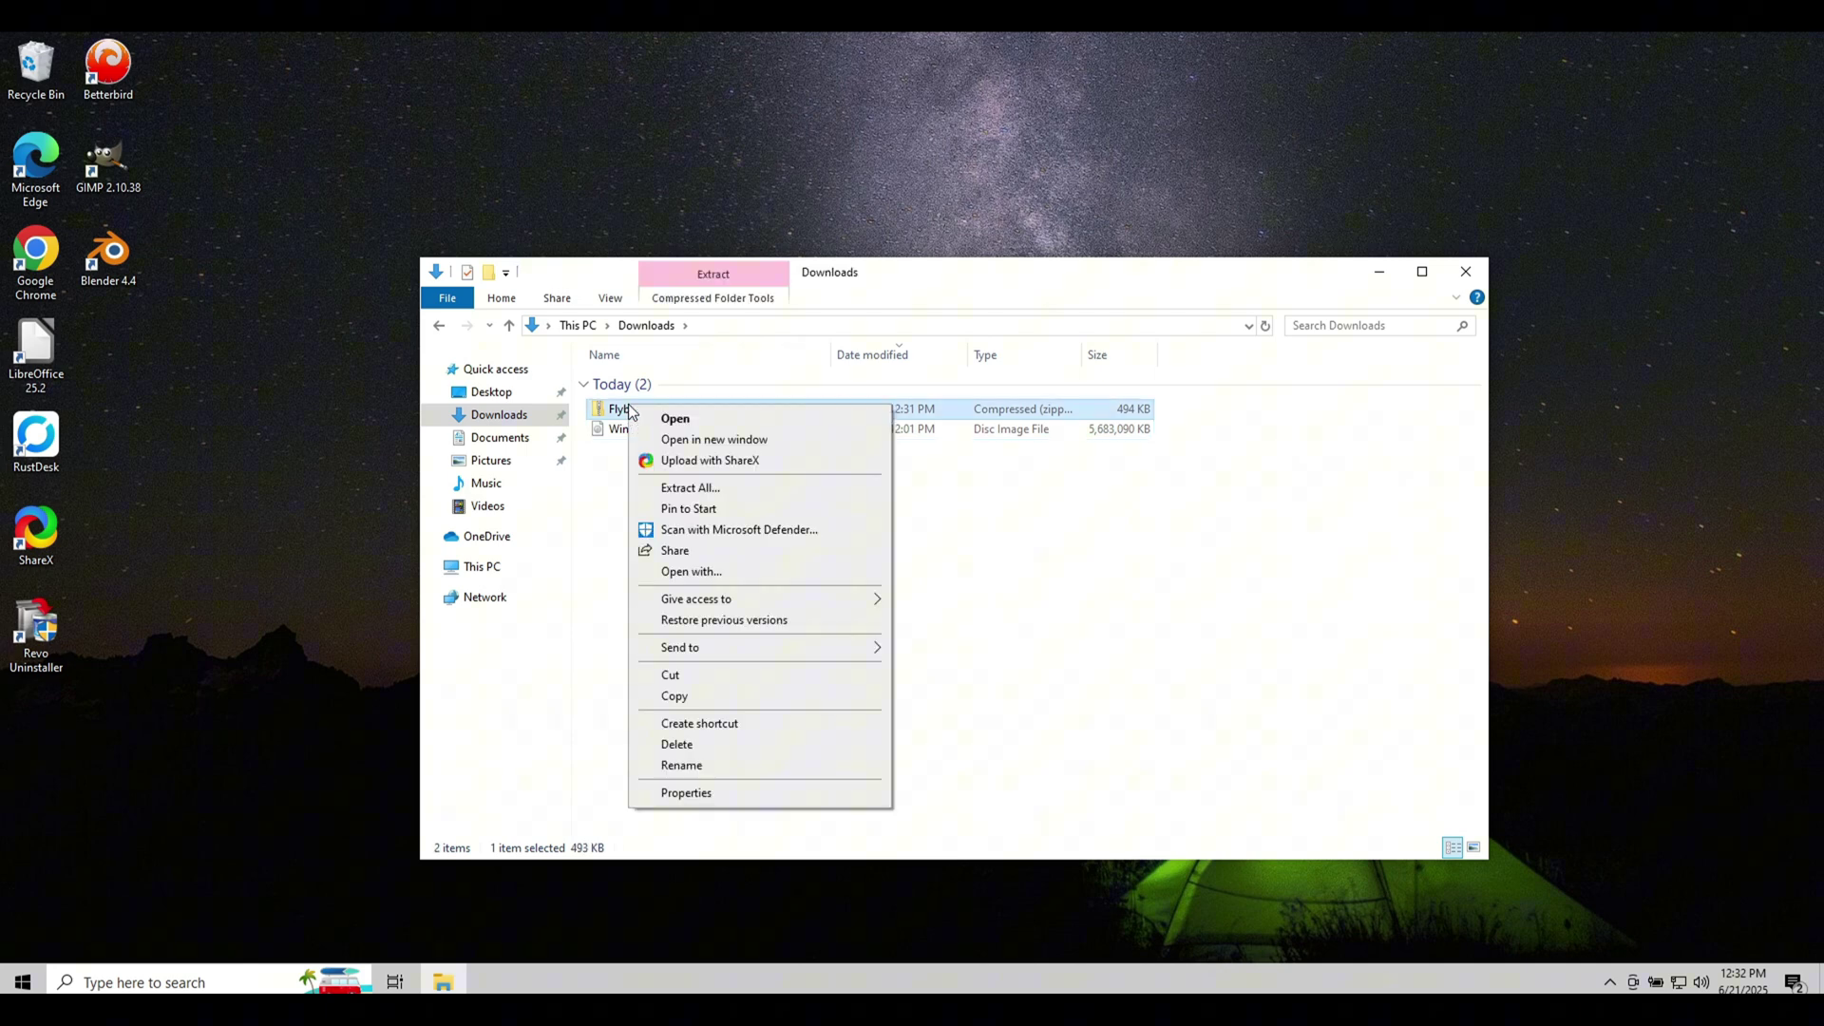
click(715, 487)
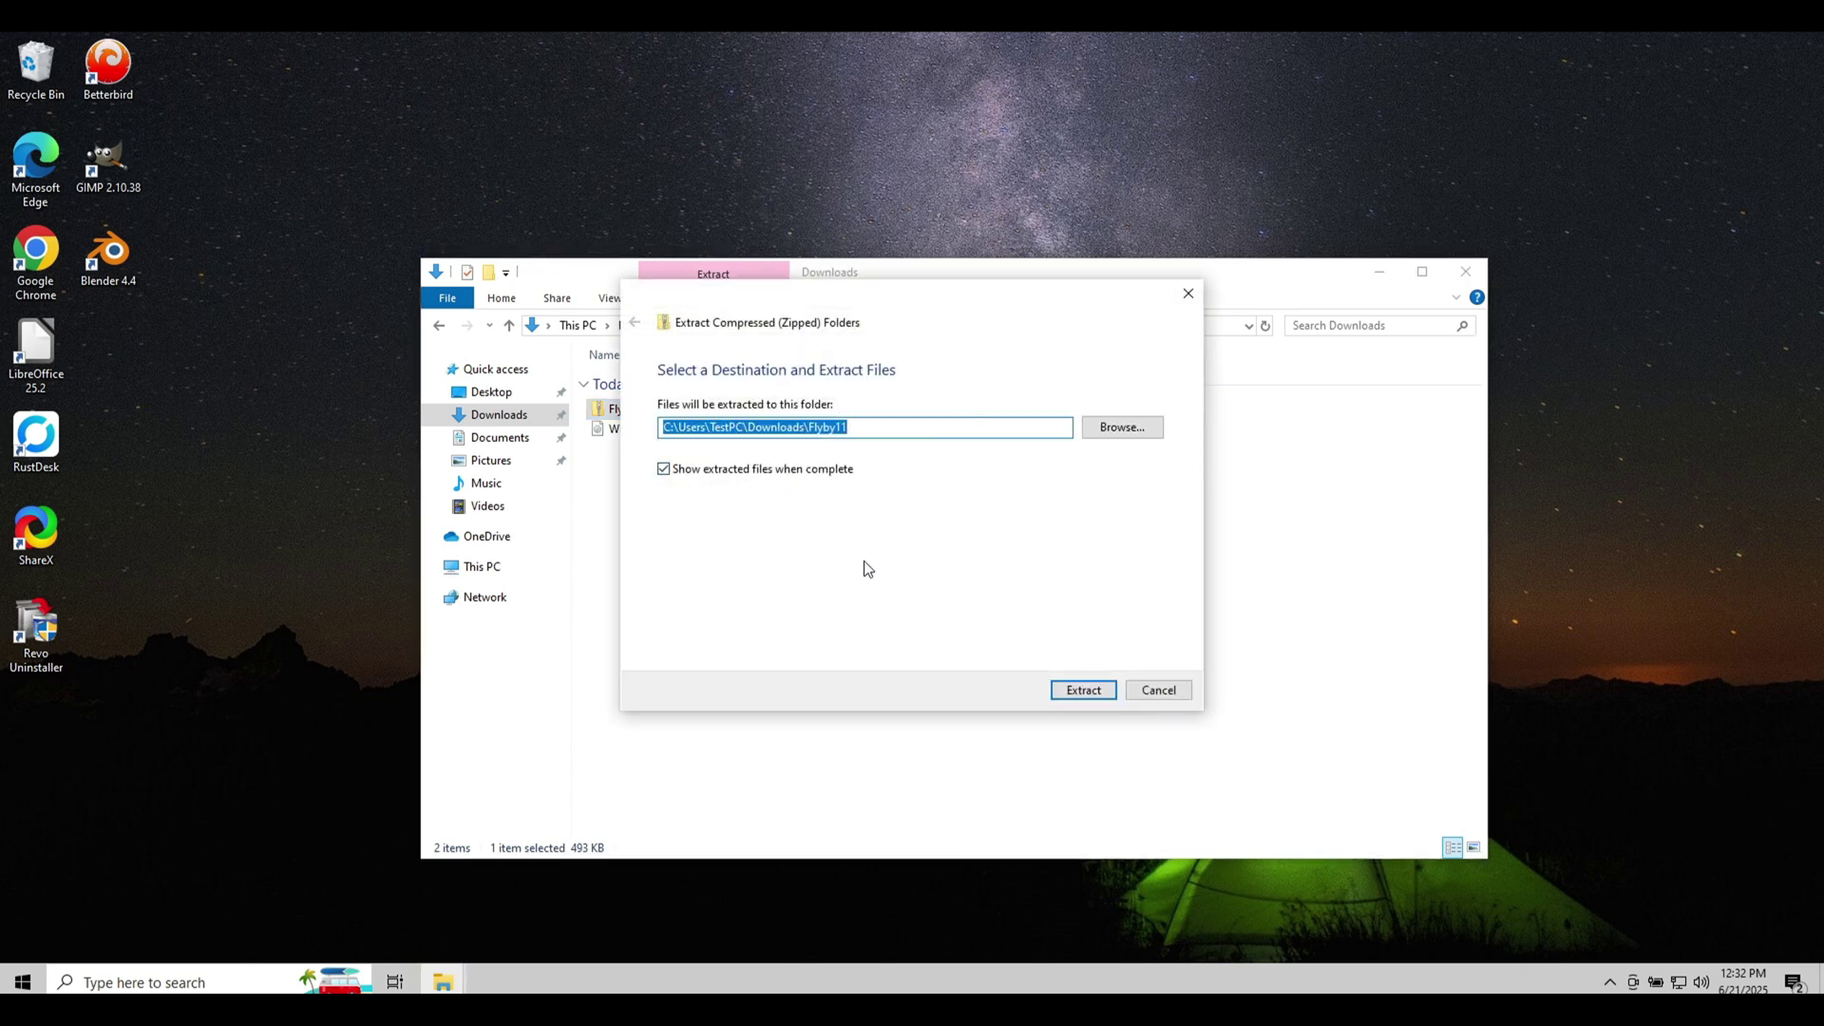
click(1096, 689)
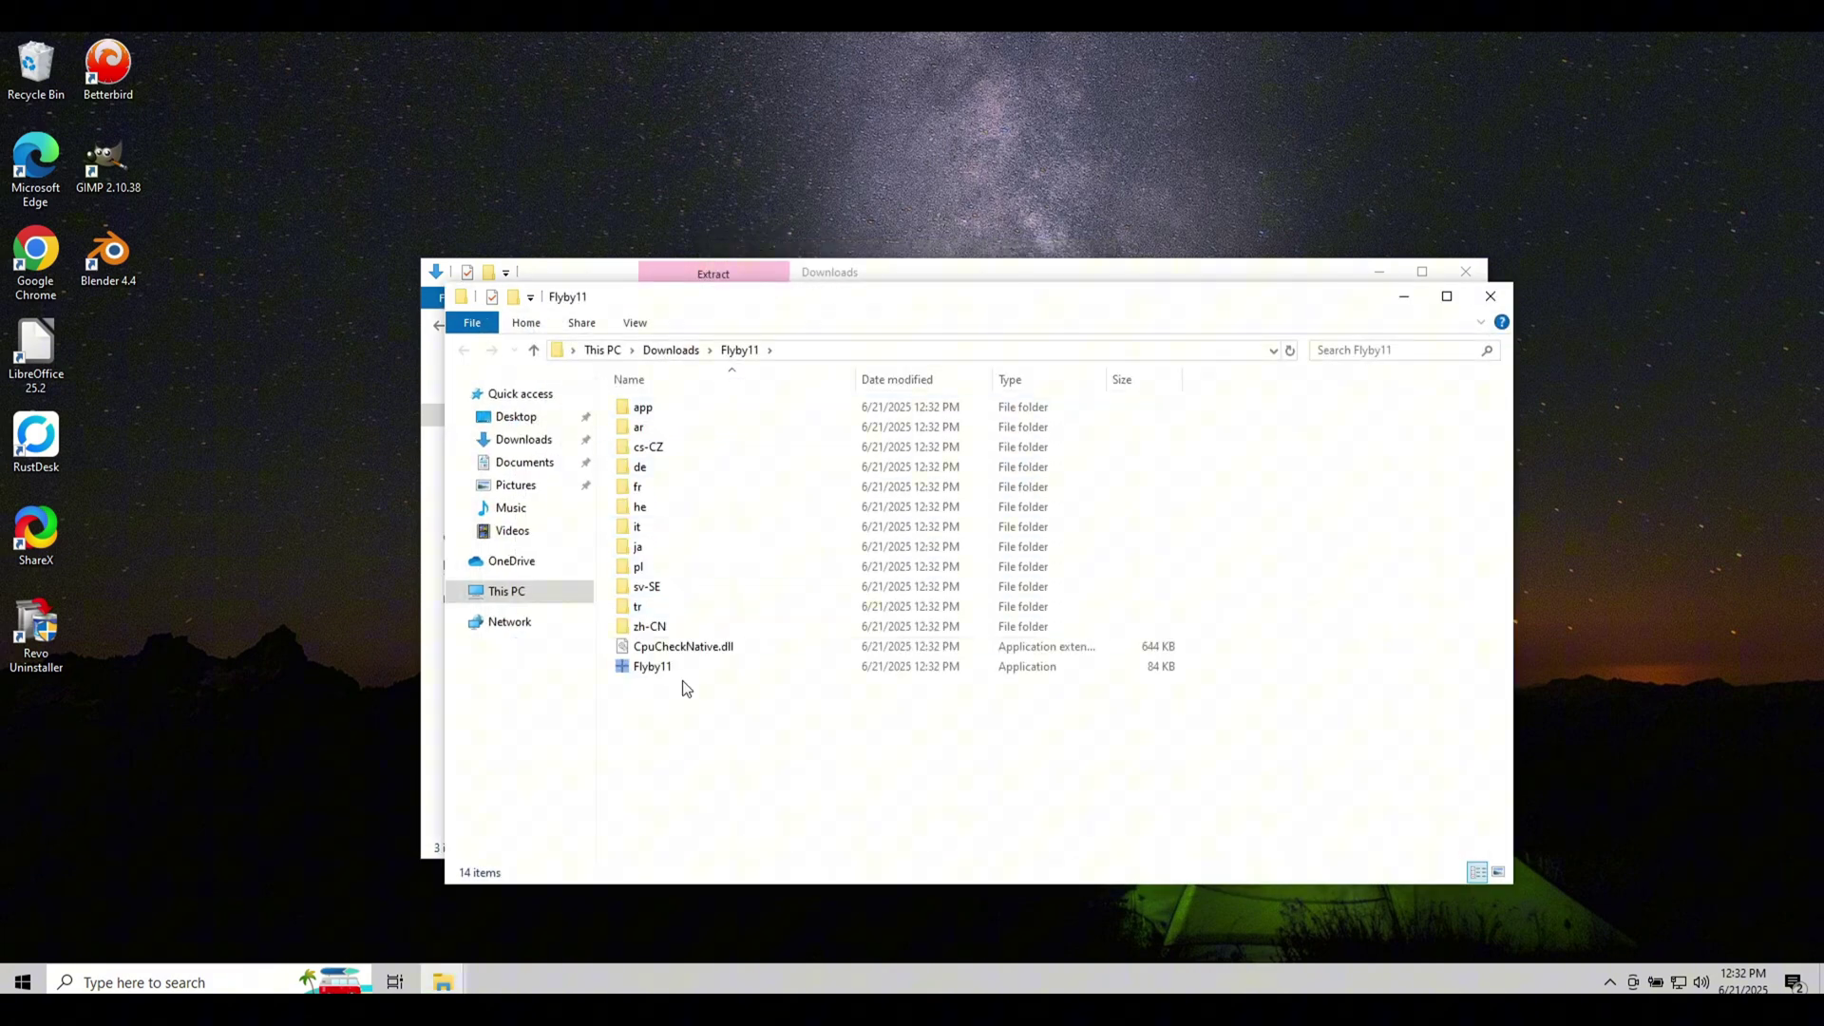
mouse_move(661, 674)
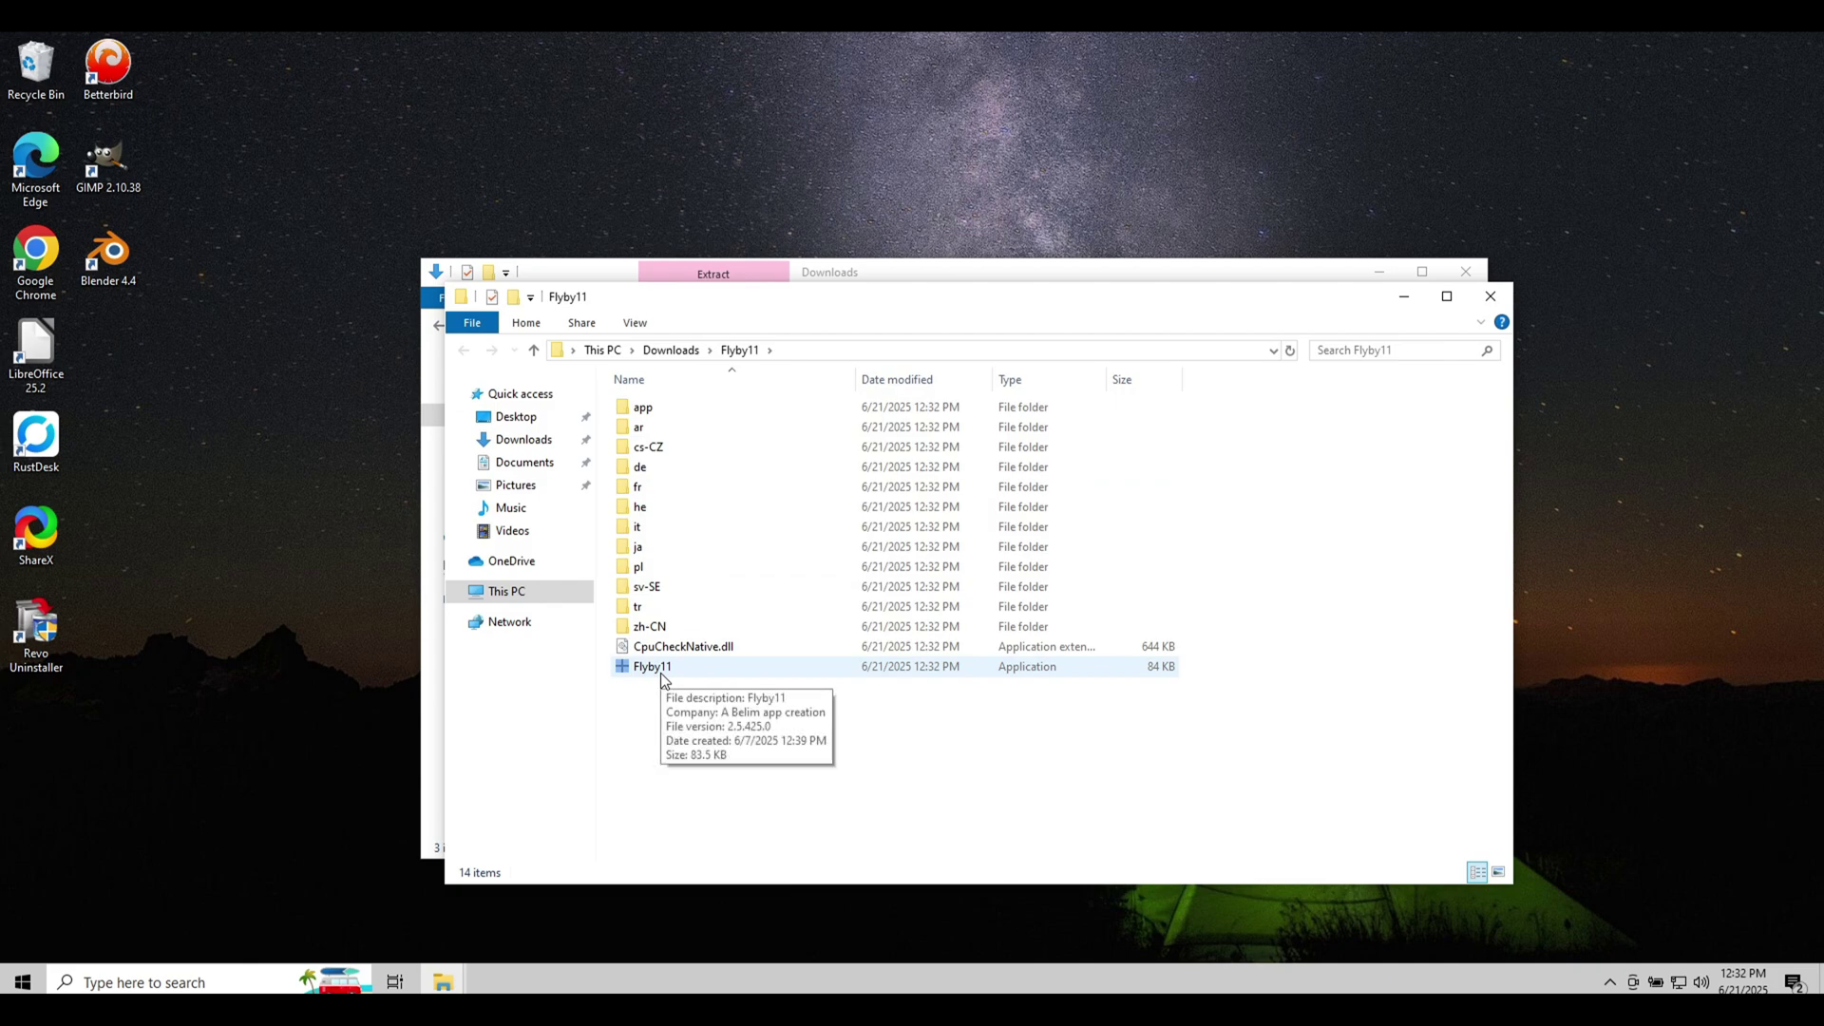
click(1492, 297)
Delete the Flyby11.zip archive, keeping the extracted folder and the Windows 11 ISO
click(633, 499)
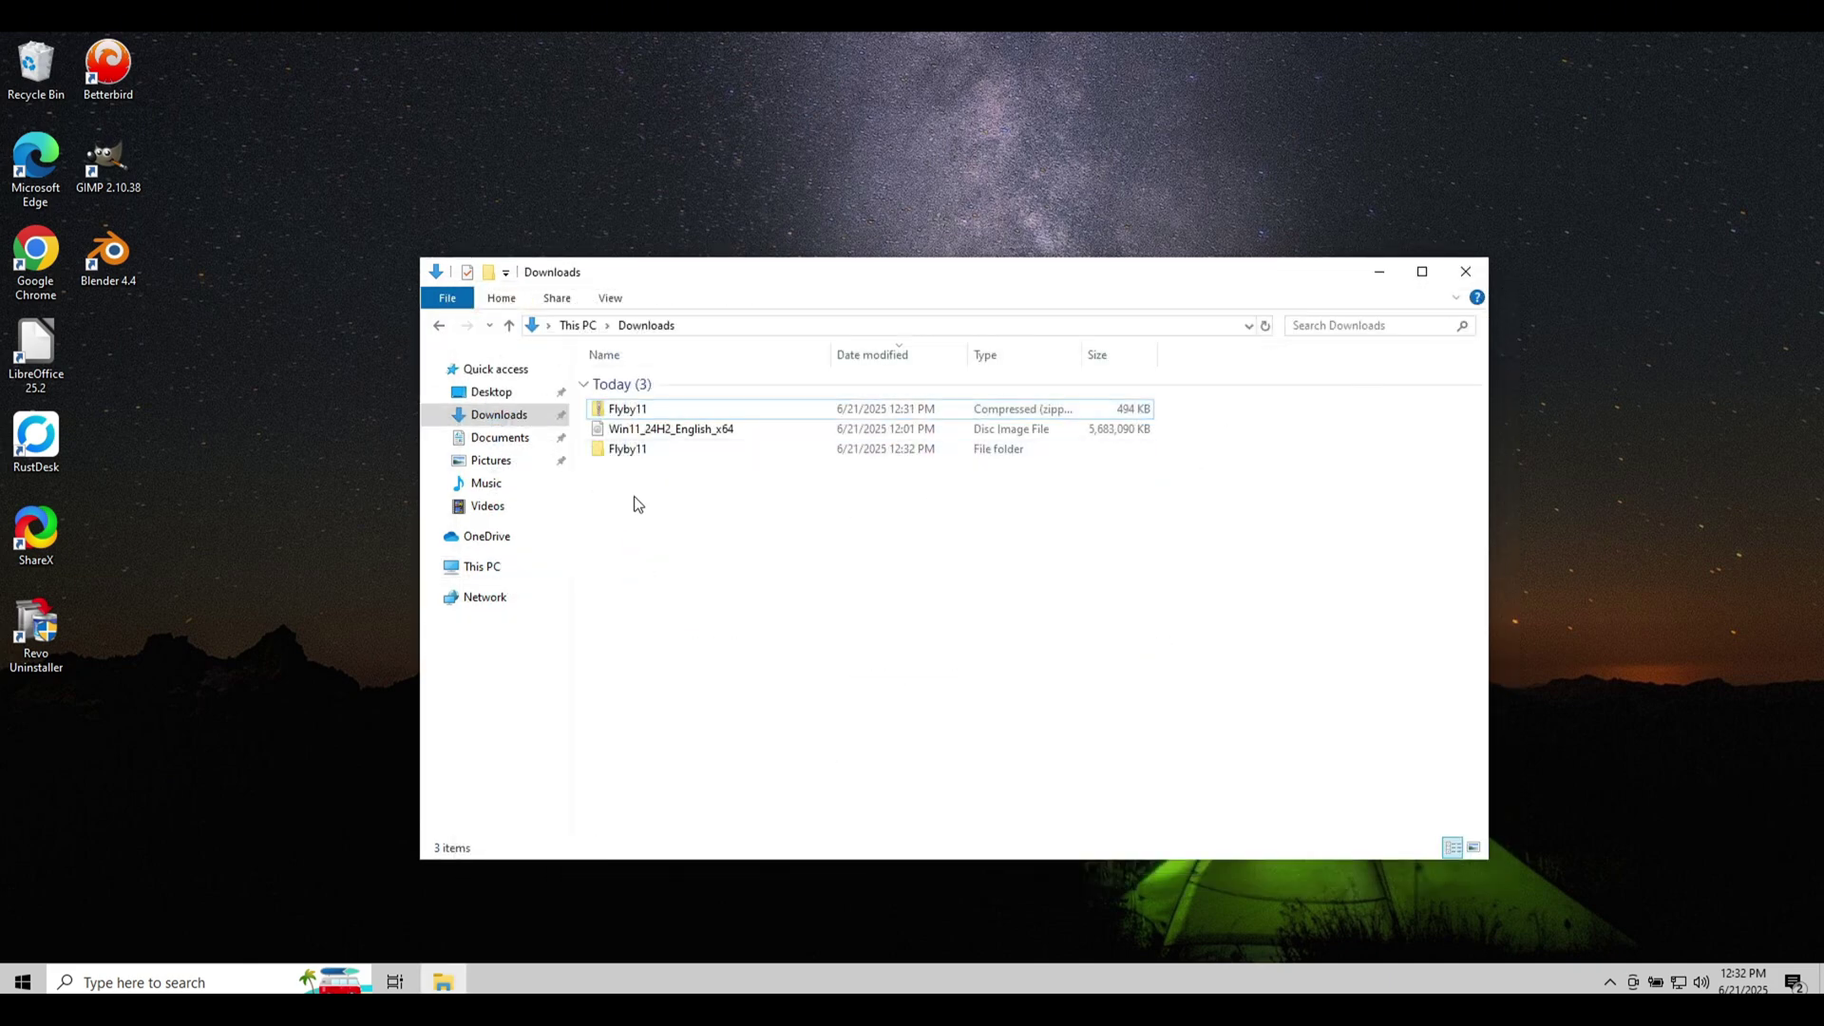
click(639, 408)
right_click(638, 409)
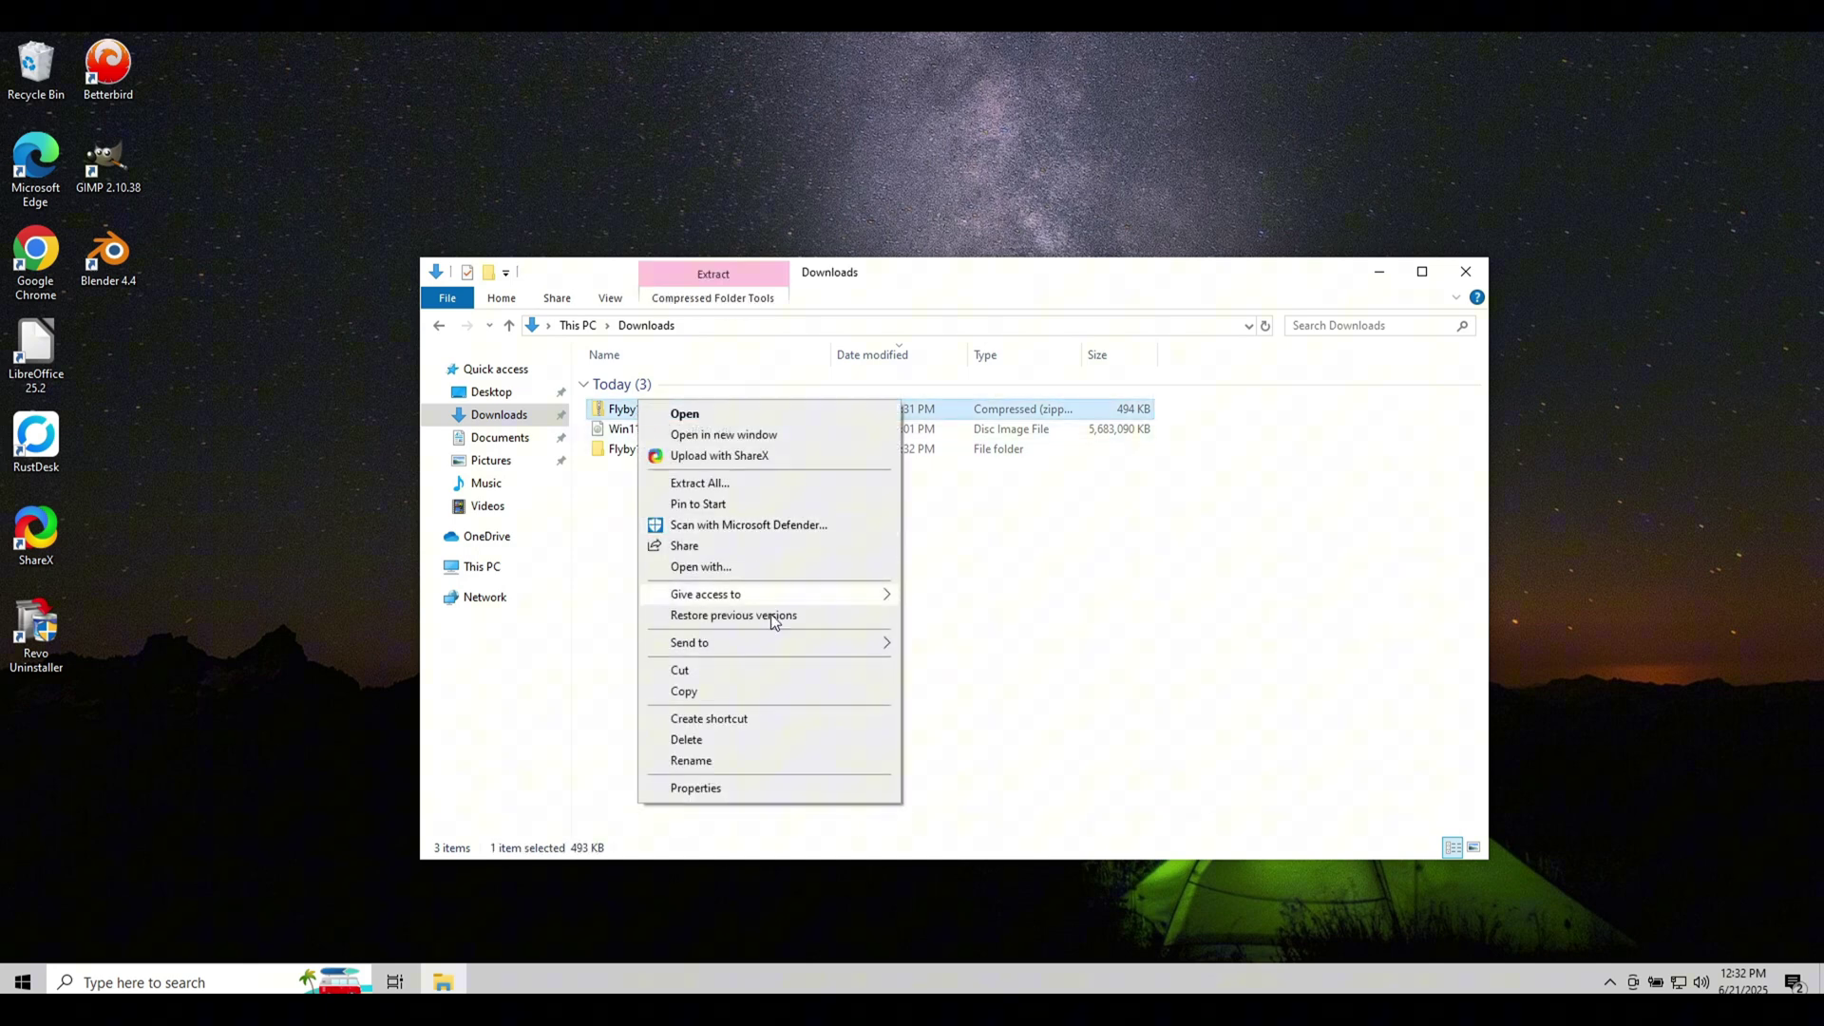
click(752, 738)
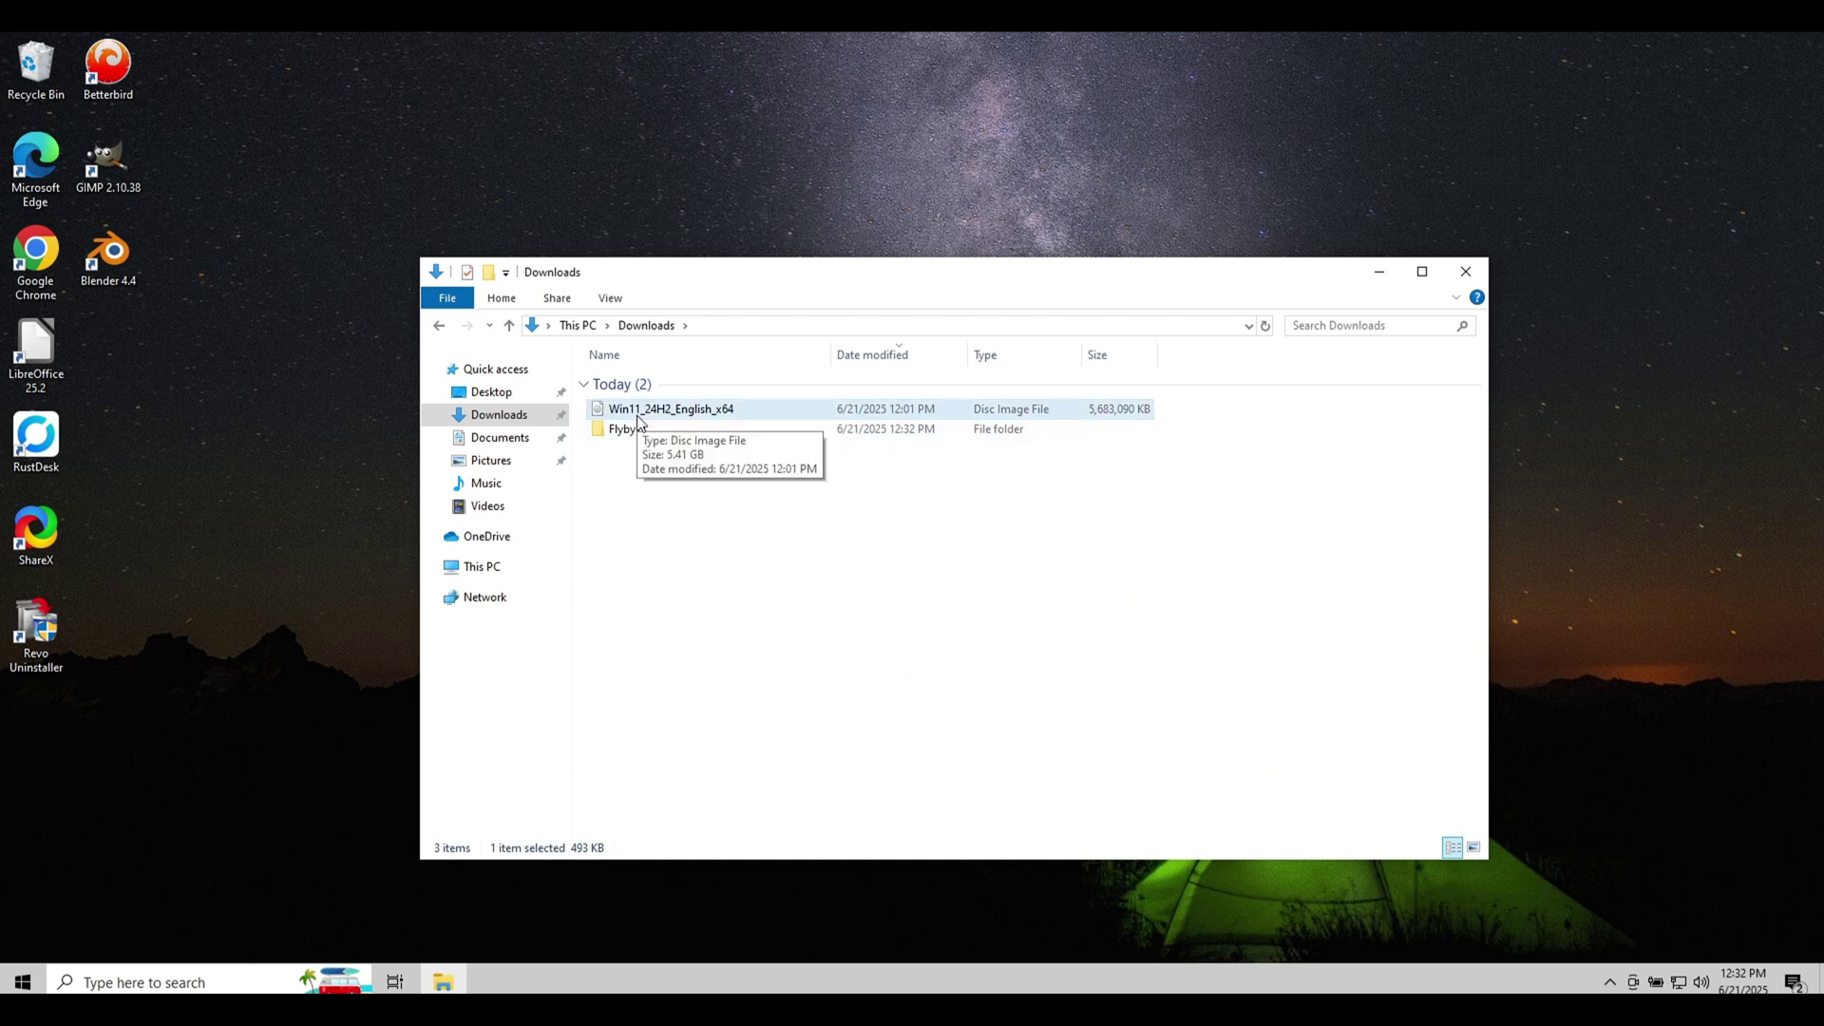
Move the Windows 11 ISO and the Flyby11 folder from Downloads onto the desktop, side by side
drag(639, 472, 686, 344)
click(1466, 271)
drag(774, 171, 798, 344)
drag(684, 347, 631, 351)
Launch Flyby11 from its folder, running it anyway past the SmartScreen warning
double_click(631, 351)
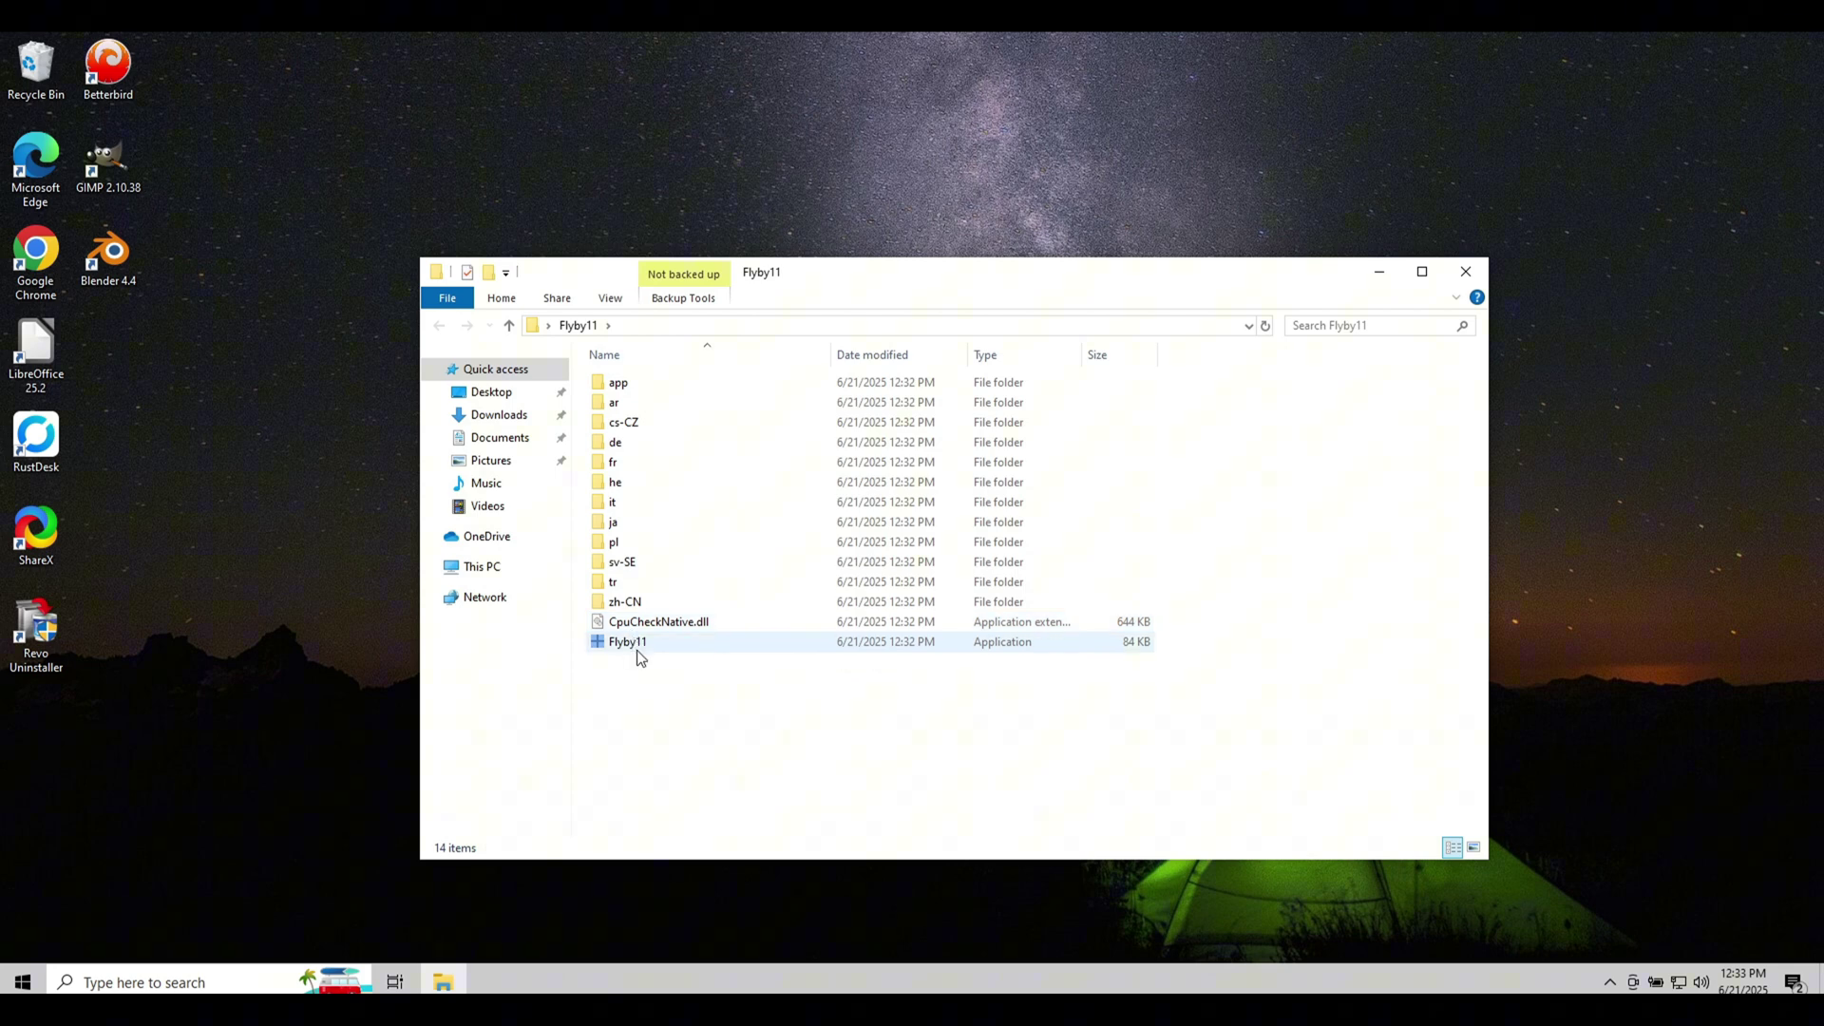
mouse_move(639, 655)
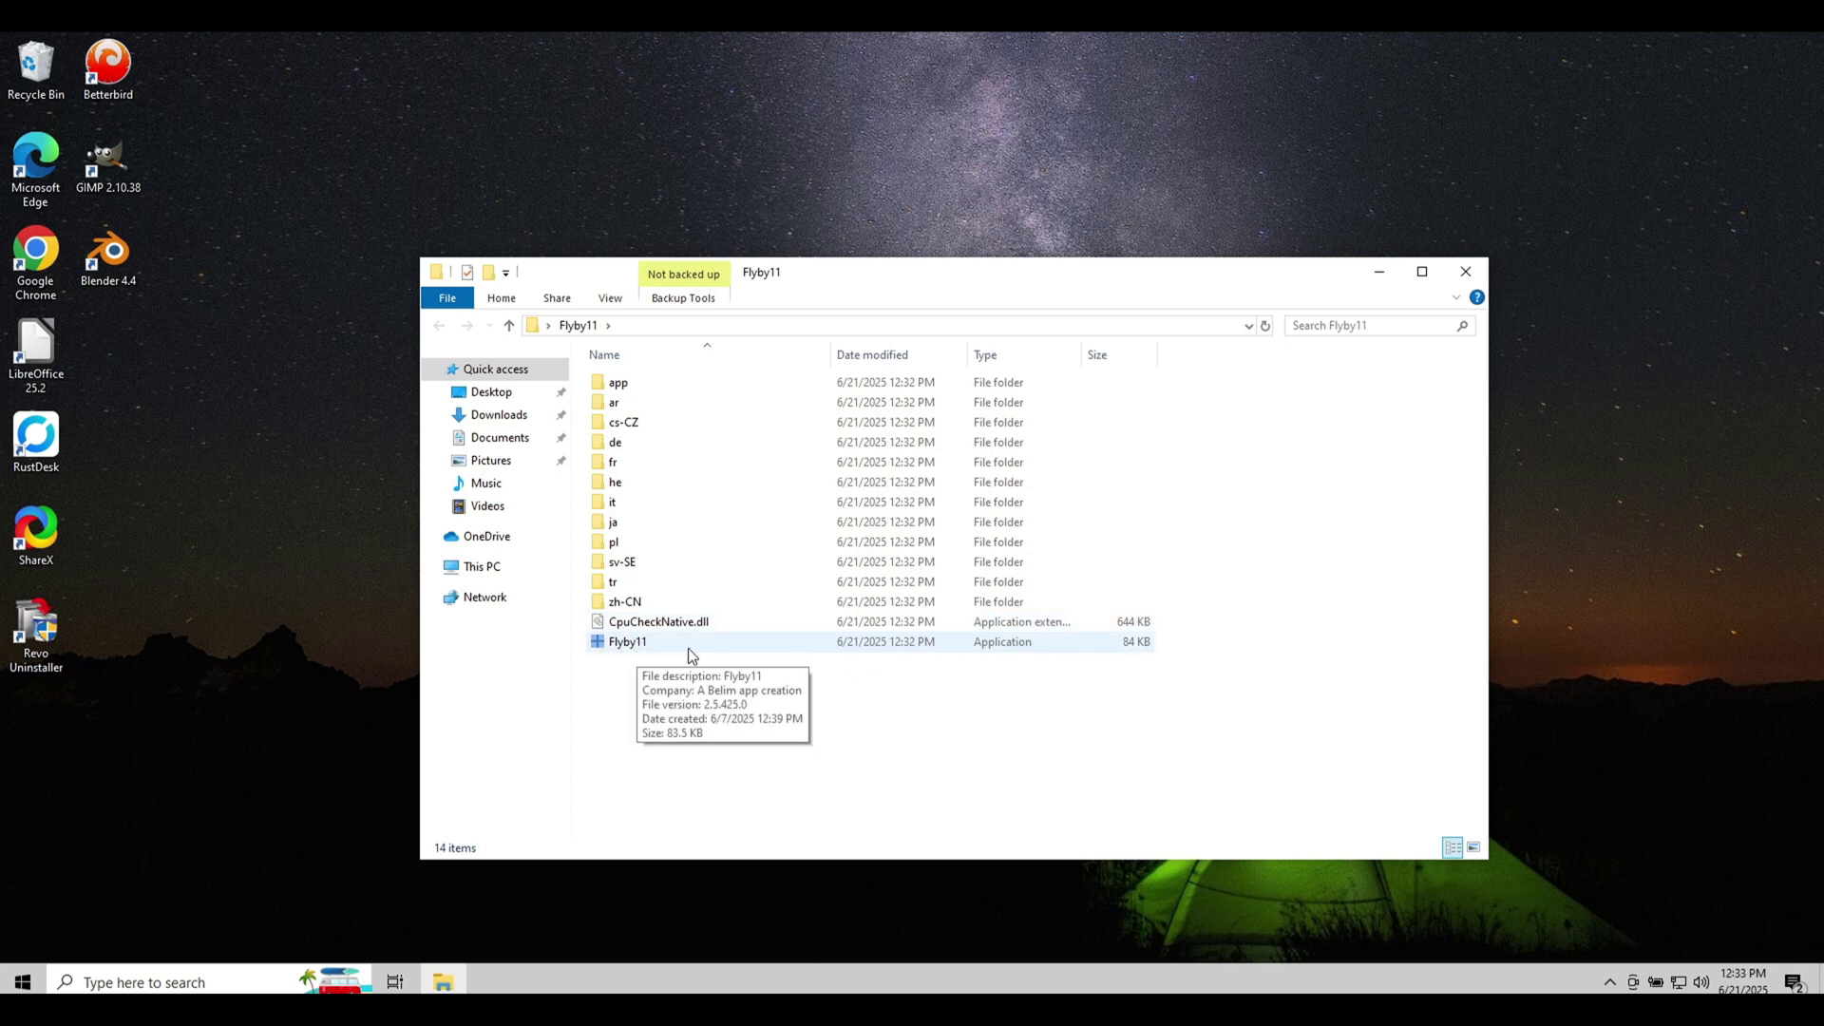
double_click(680, 642)
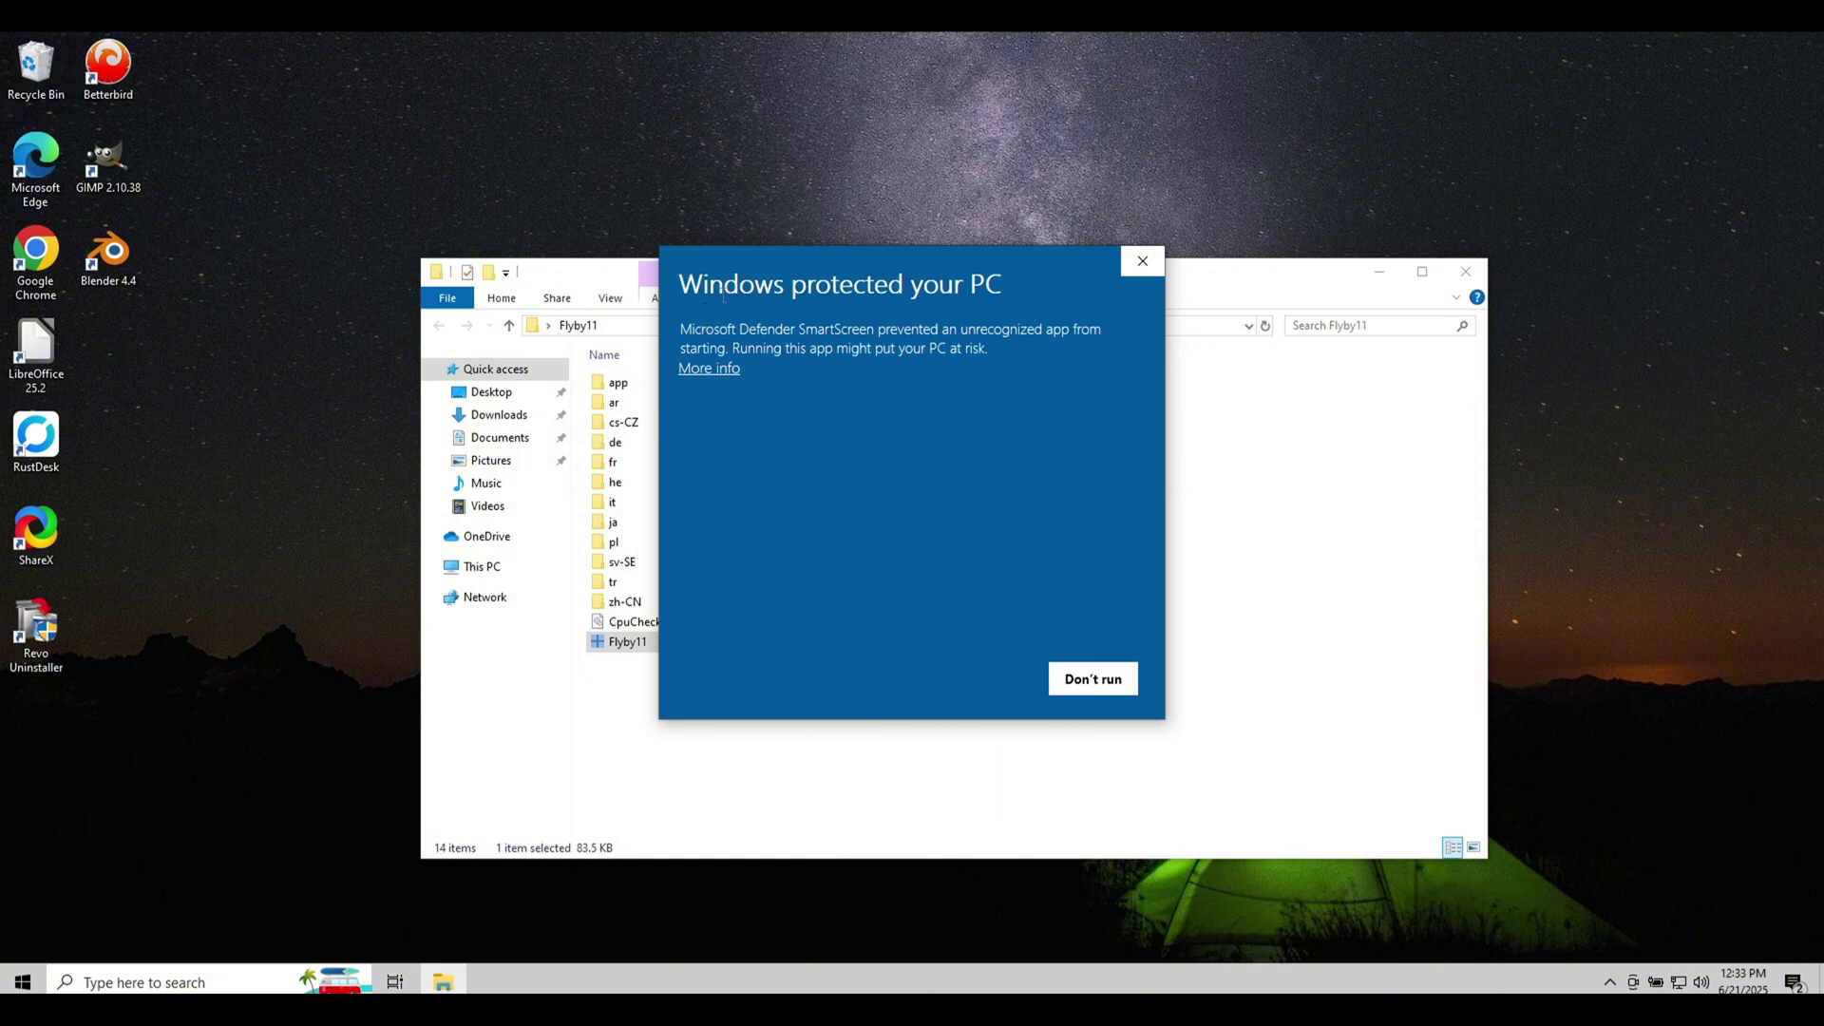
click(730, 371)
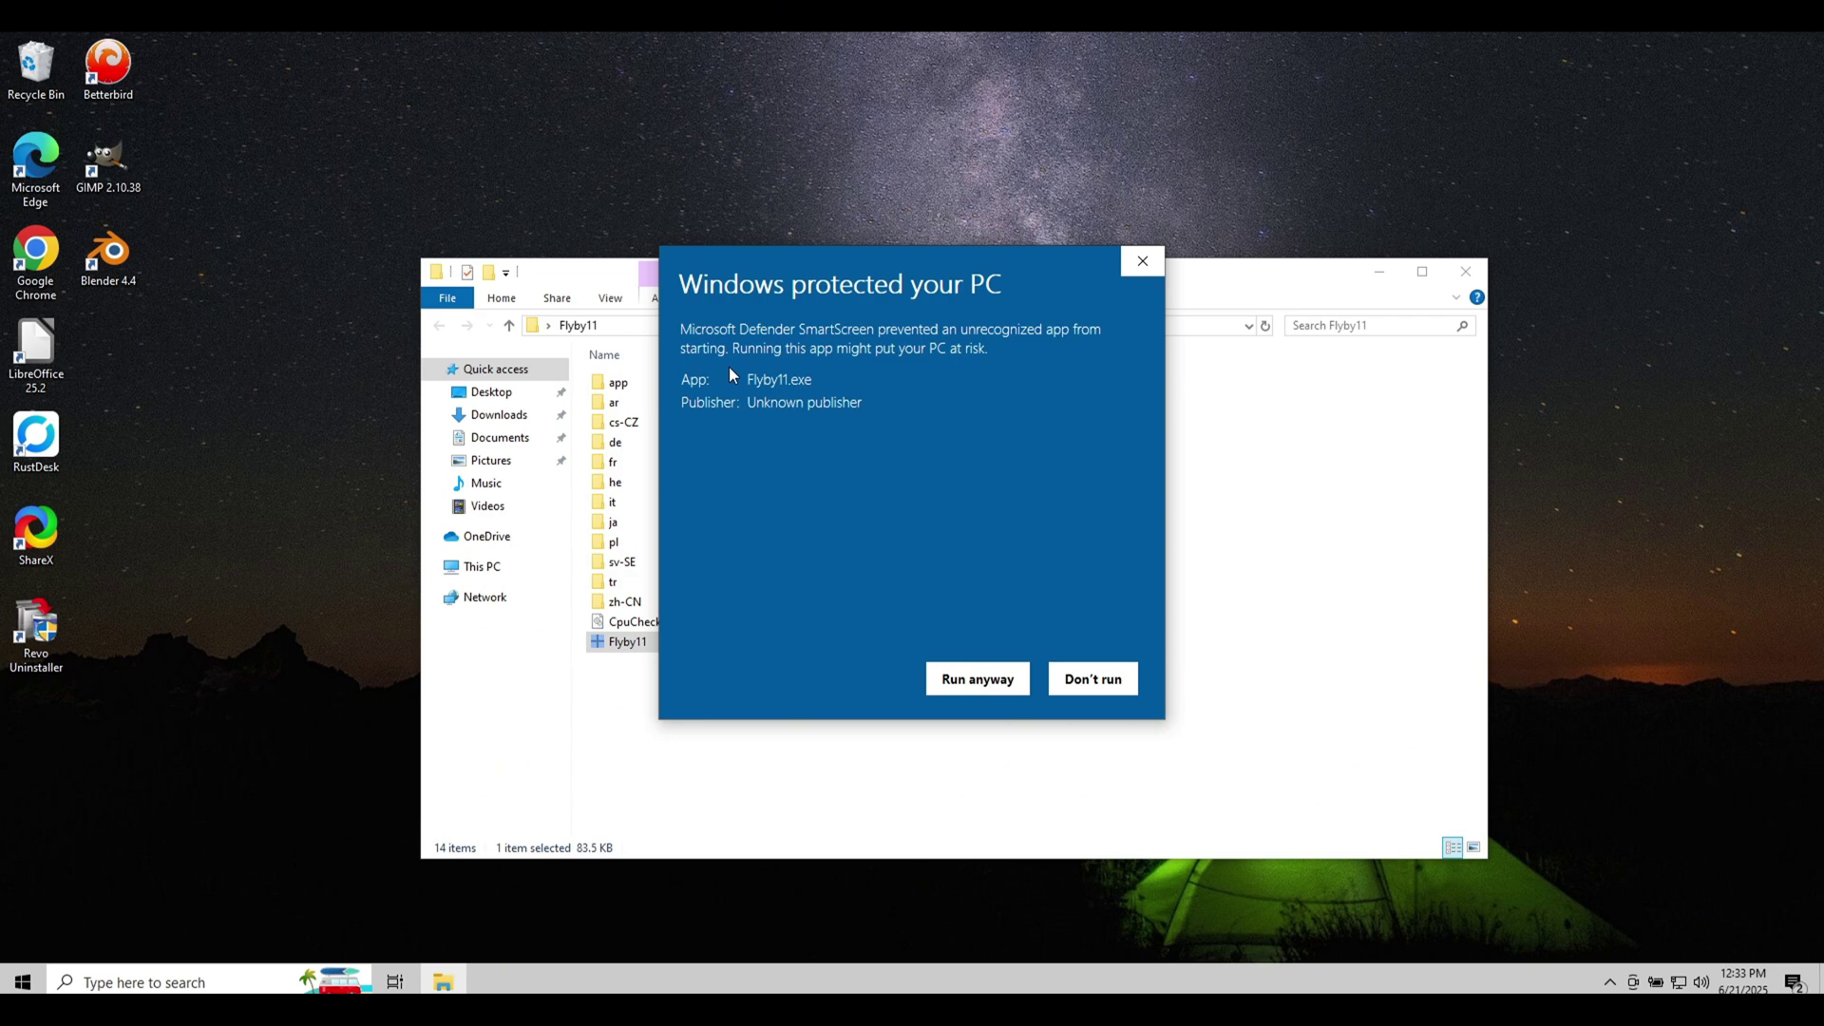
click(984, 686)
click(1465, 271)
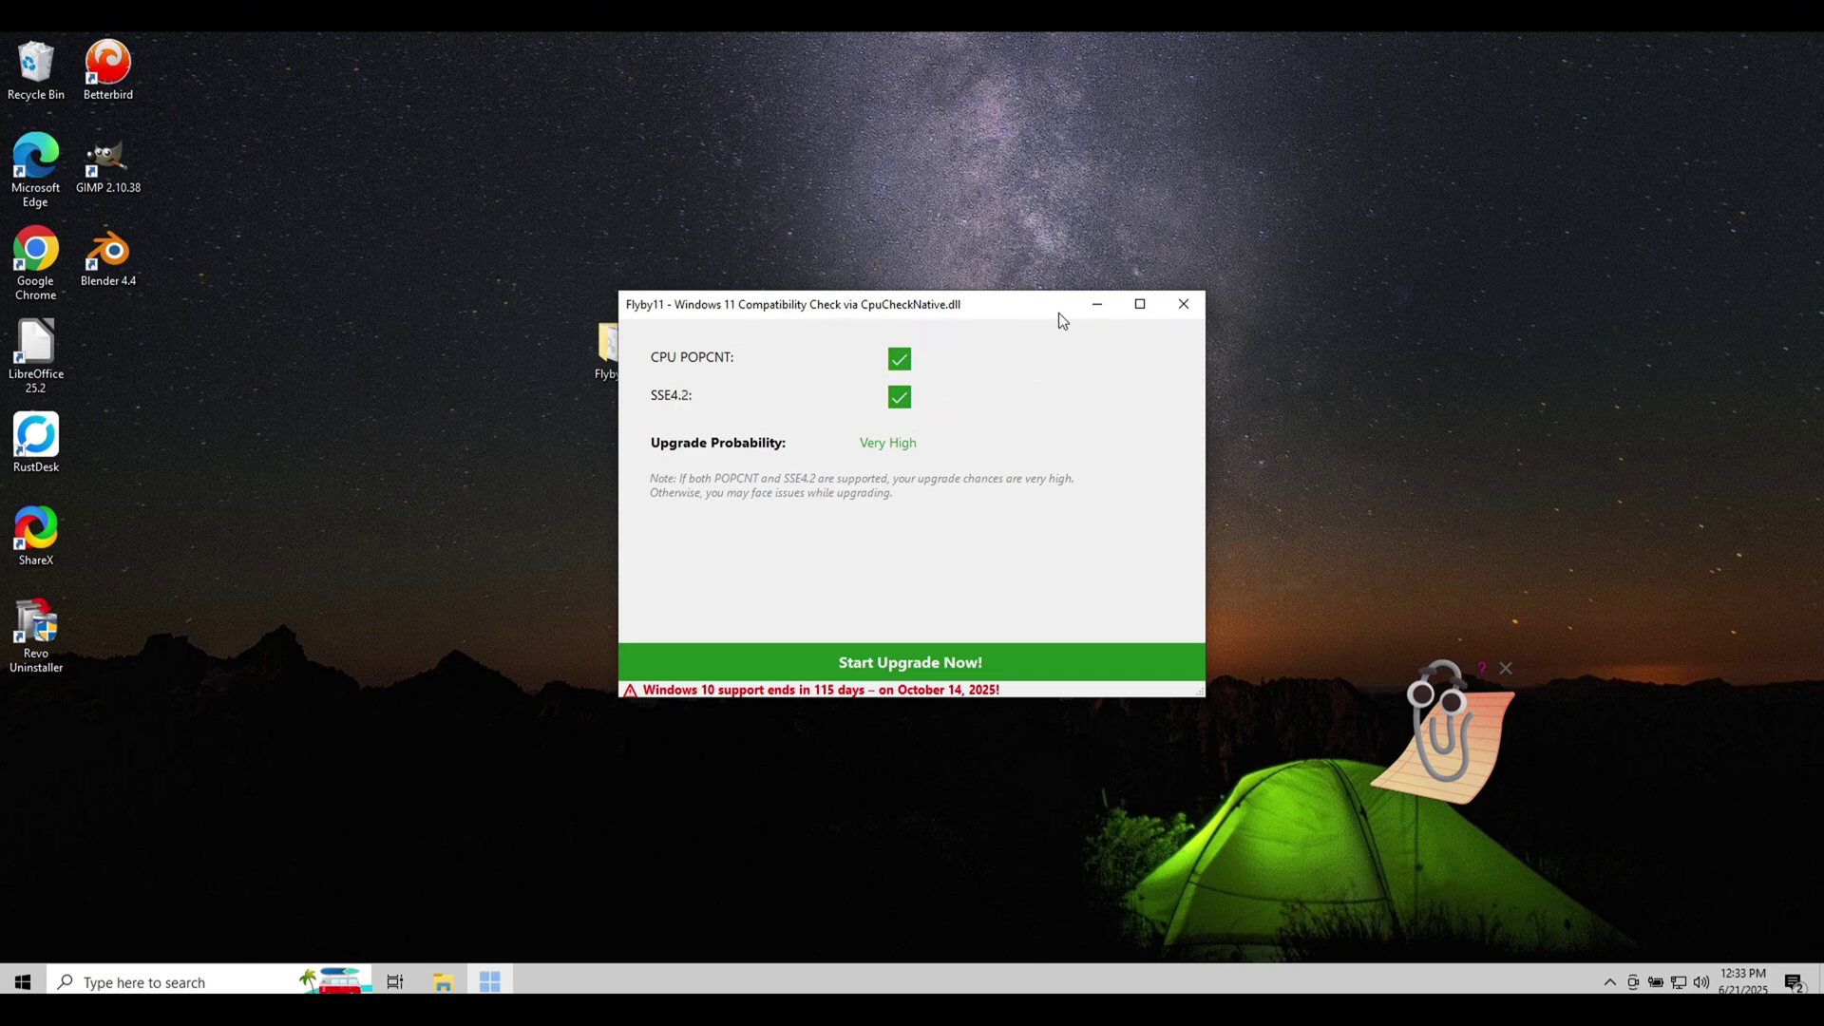
Start the upgrade from Flyby11's compatibility check and drop the Windows 11 ISO into the assistant
drag(1060, 308, 1022, 429)
click(931, 781)
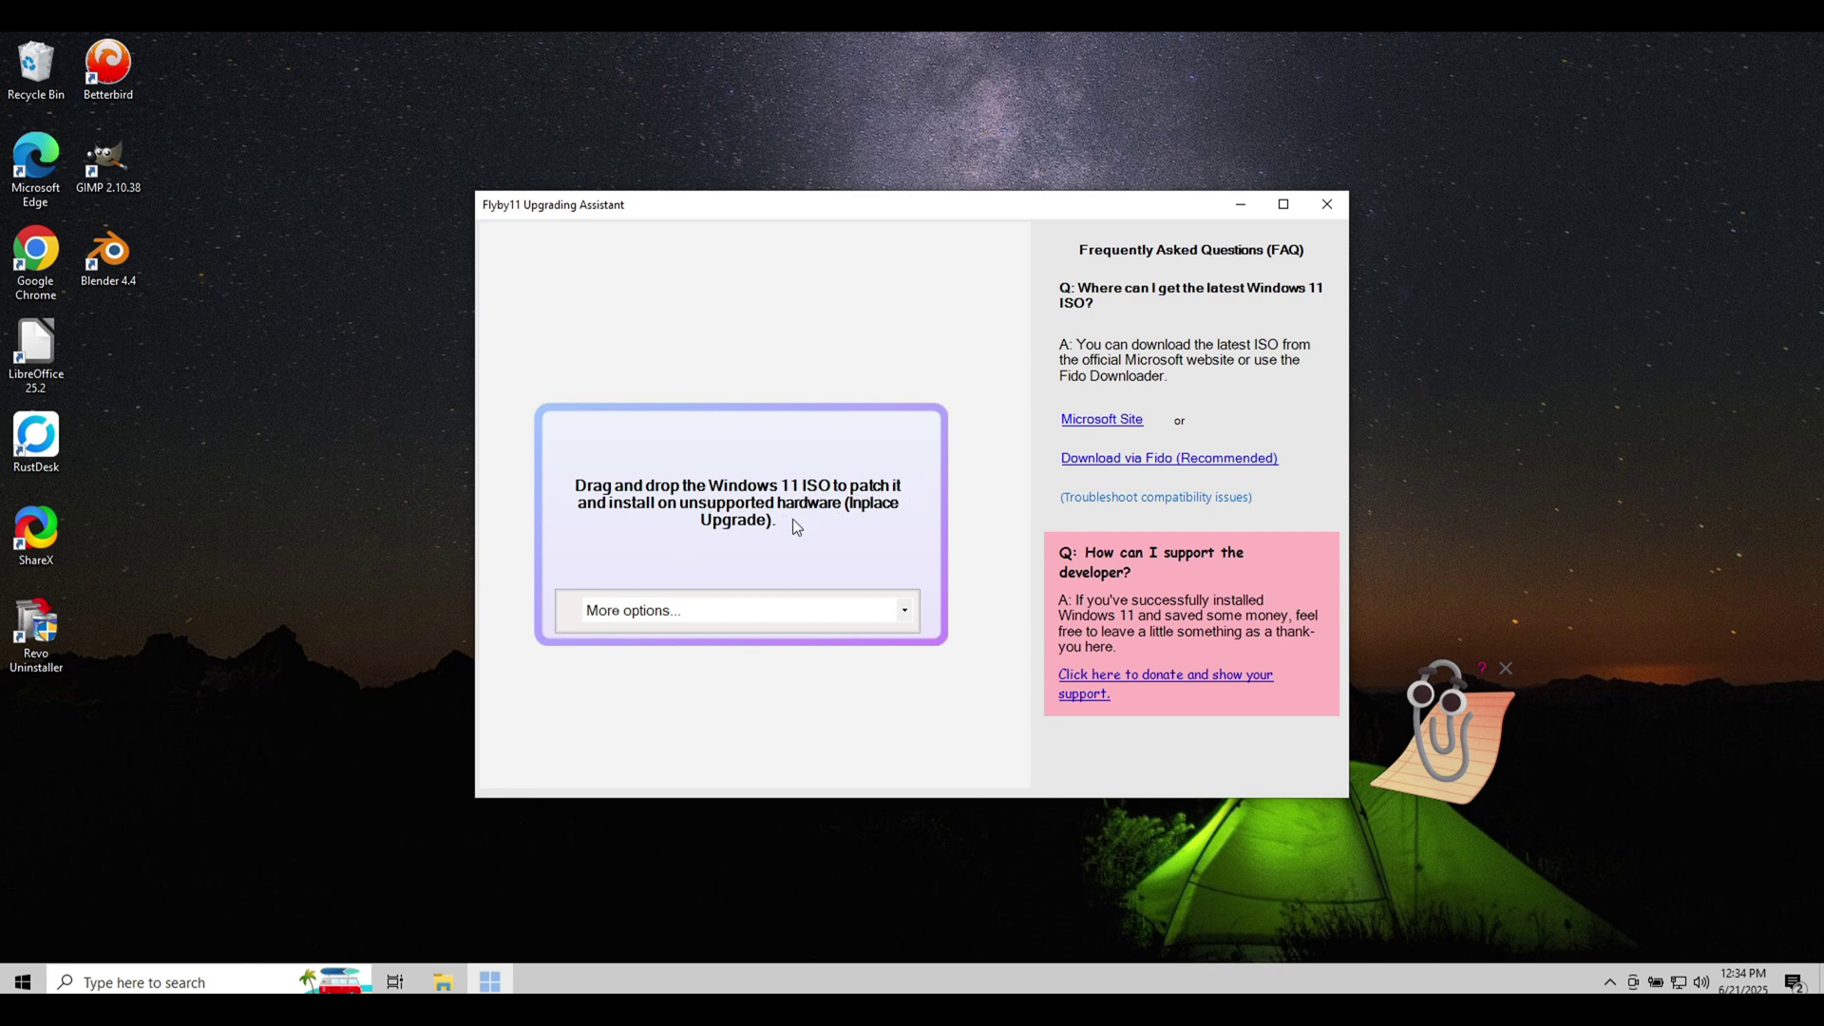
drag(809, 215, 1140, 207)
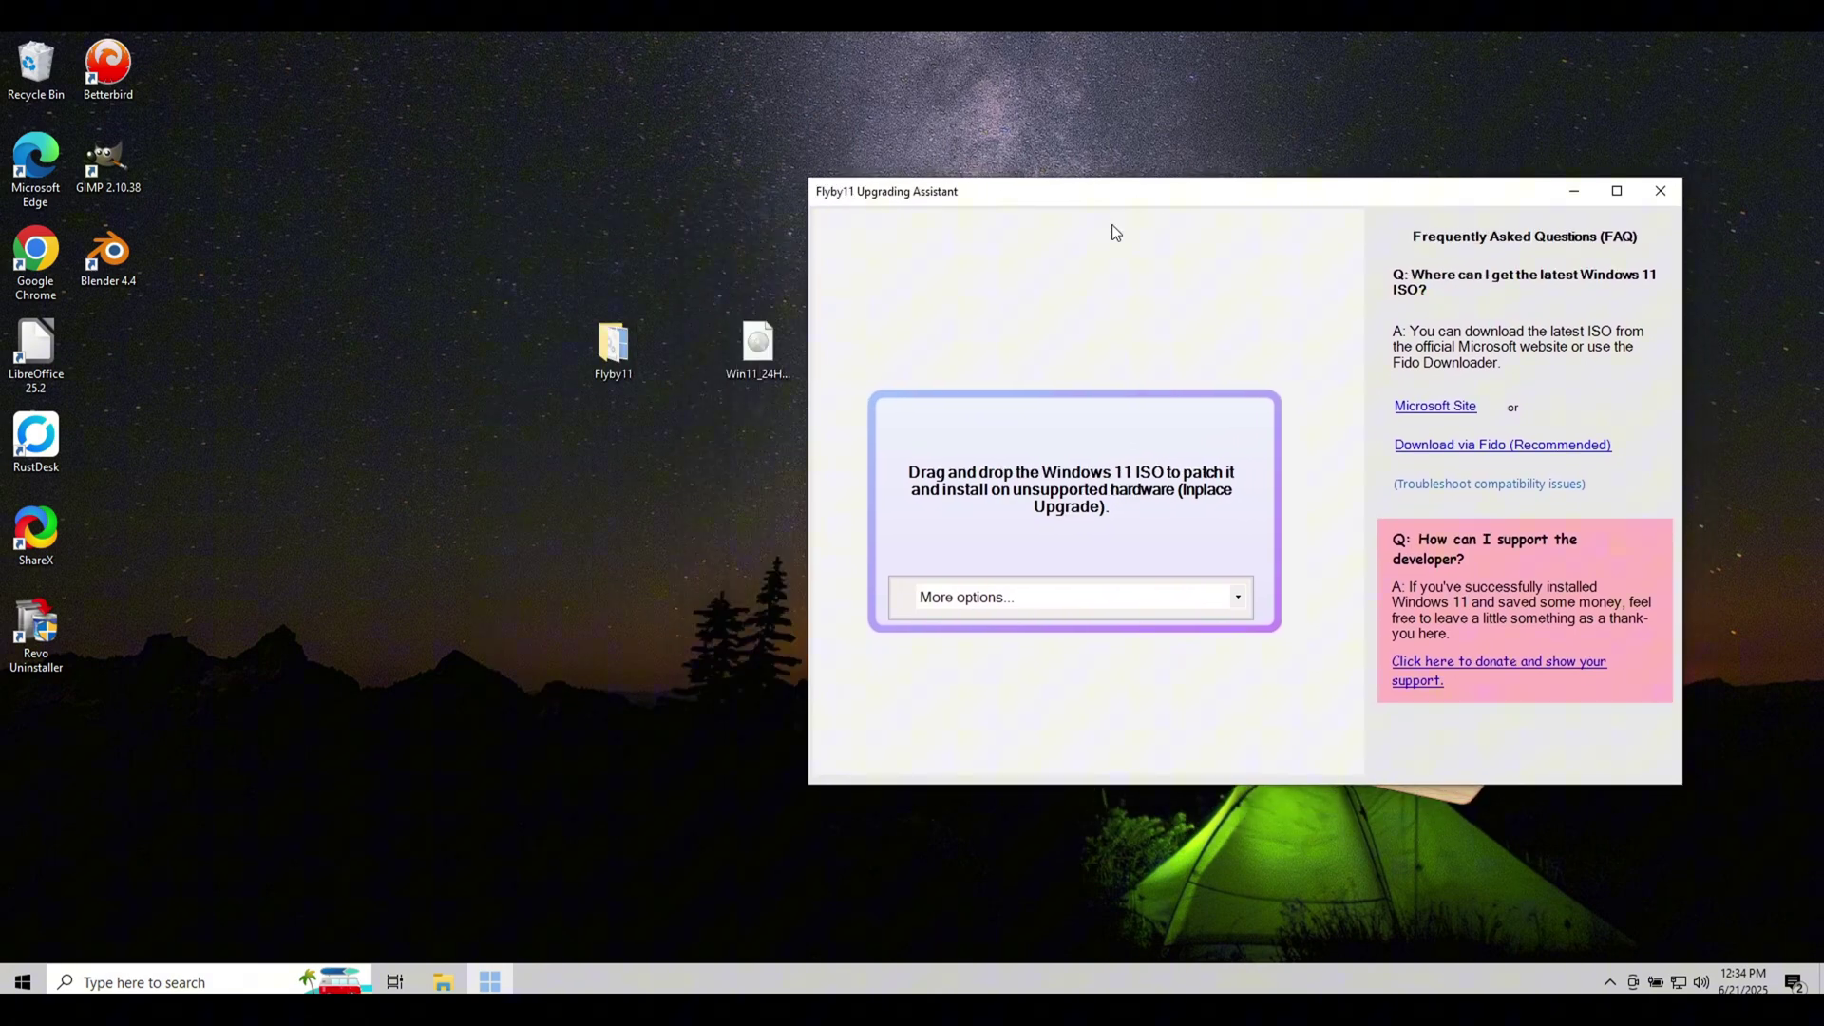
drag(758, 349, 1002, 494)
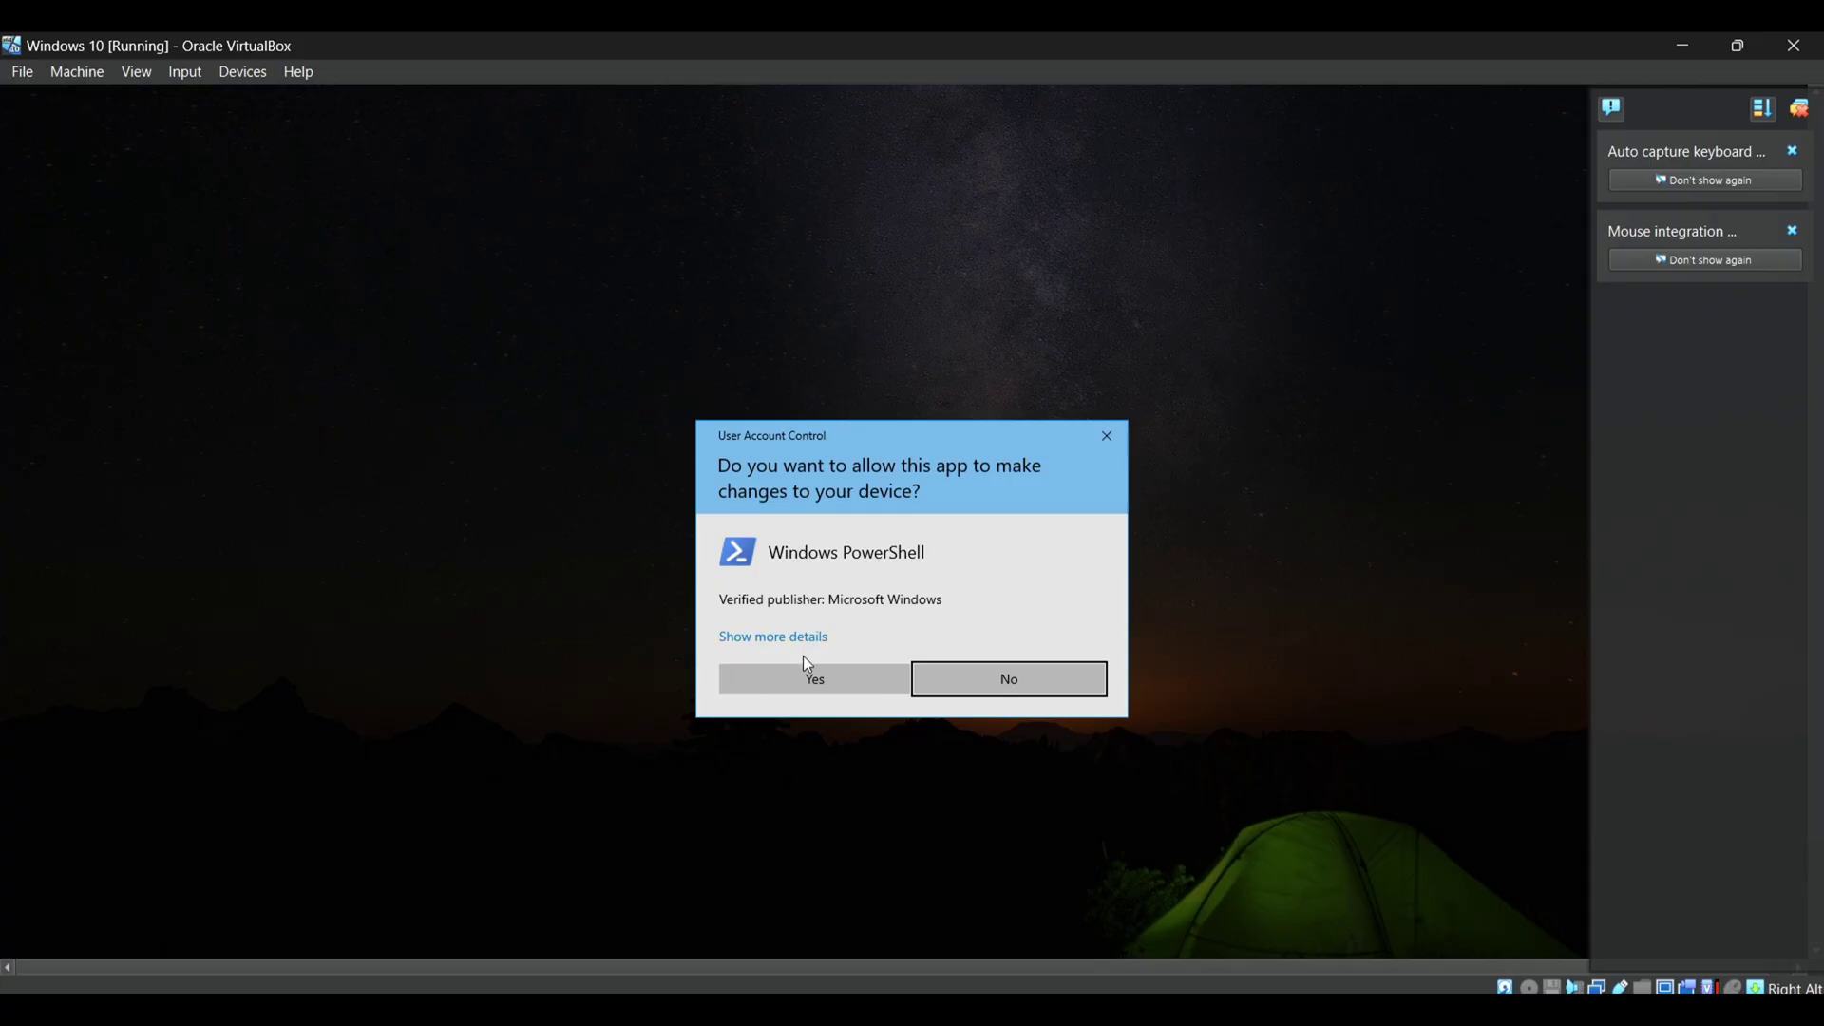
Allow Windows PowerShell to make changes on the User Account Control prompt
click(798, 680)
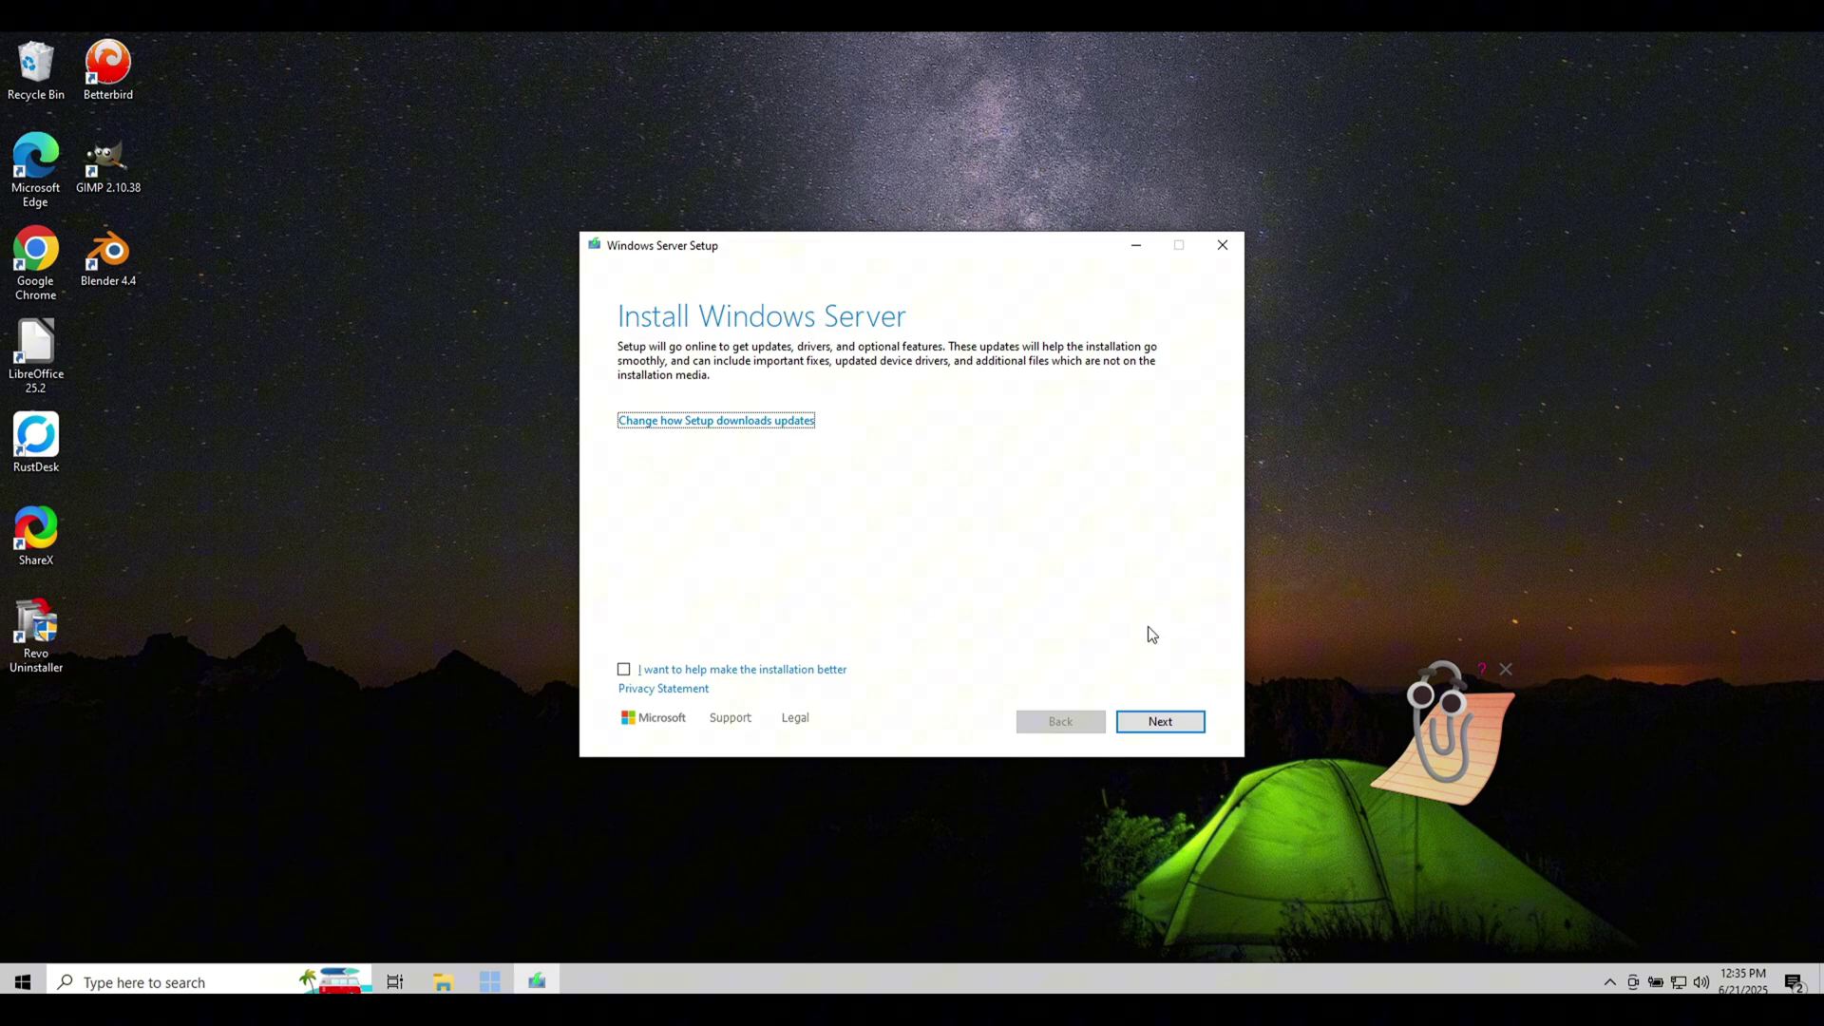
Move past the setup welcome page and accept the license terms
click(1160, 722)
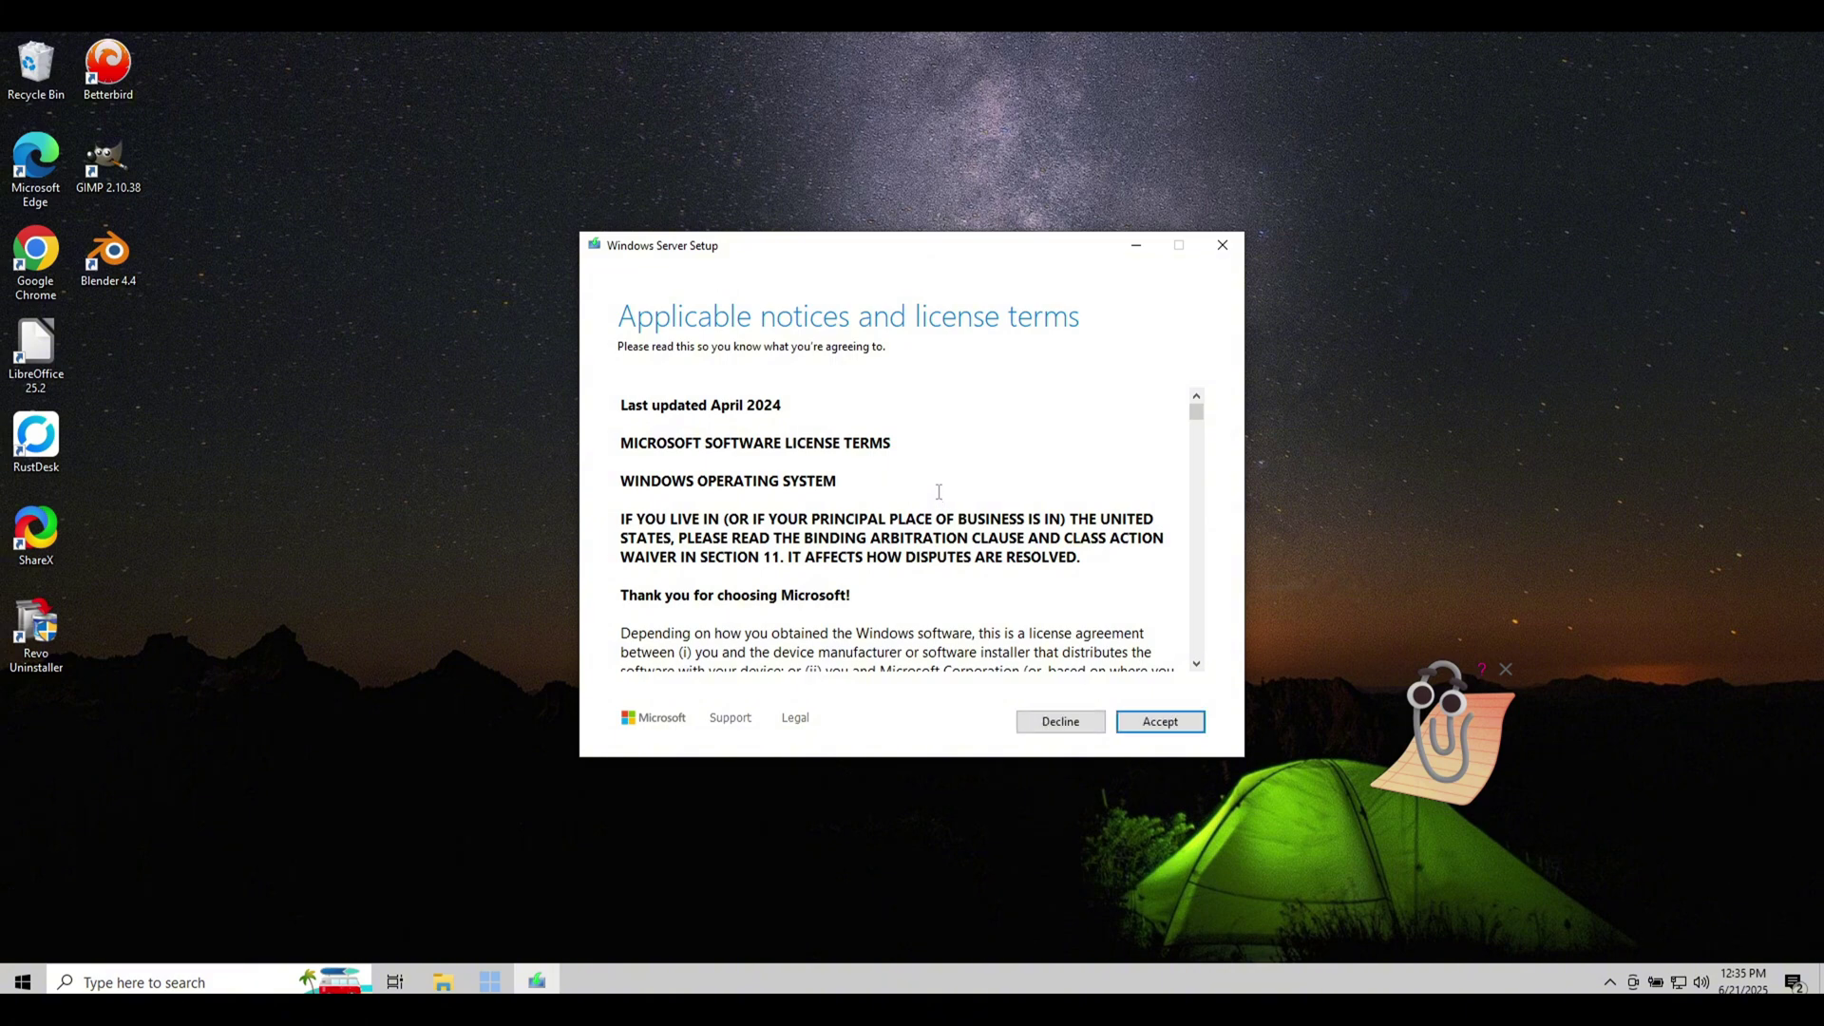
scroll(937, 489, down, 5)
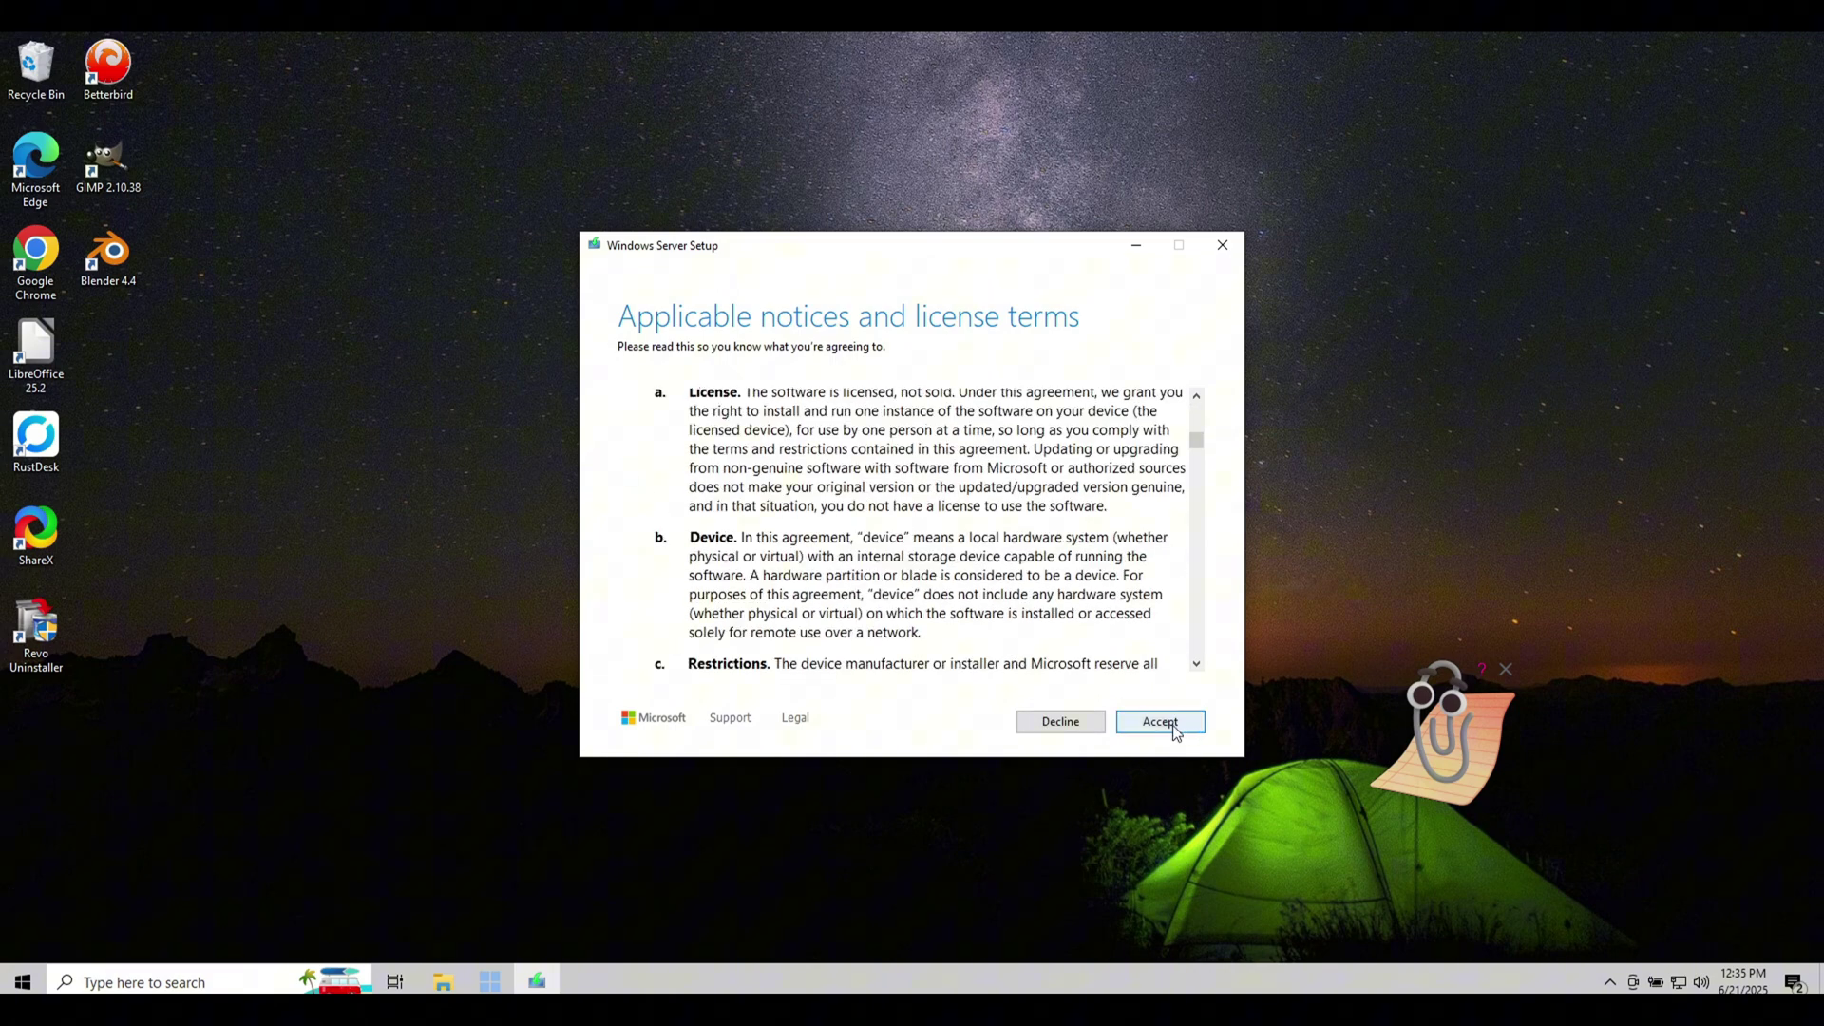
click(1168, 728)
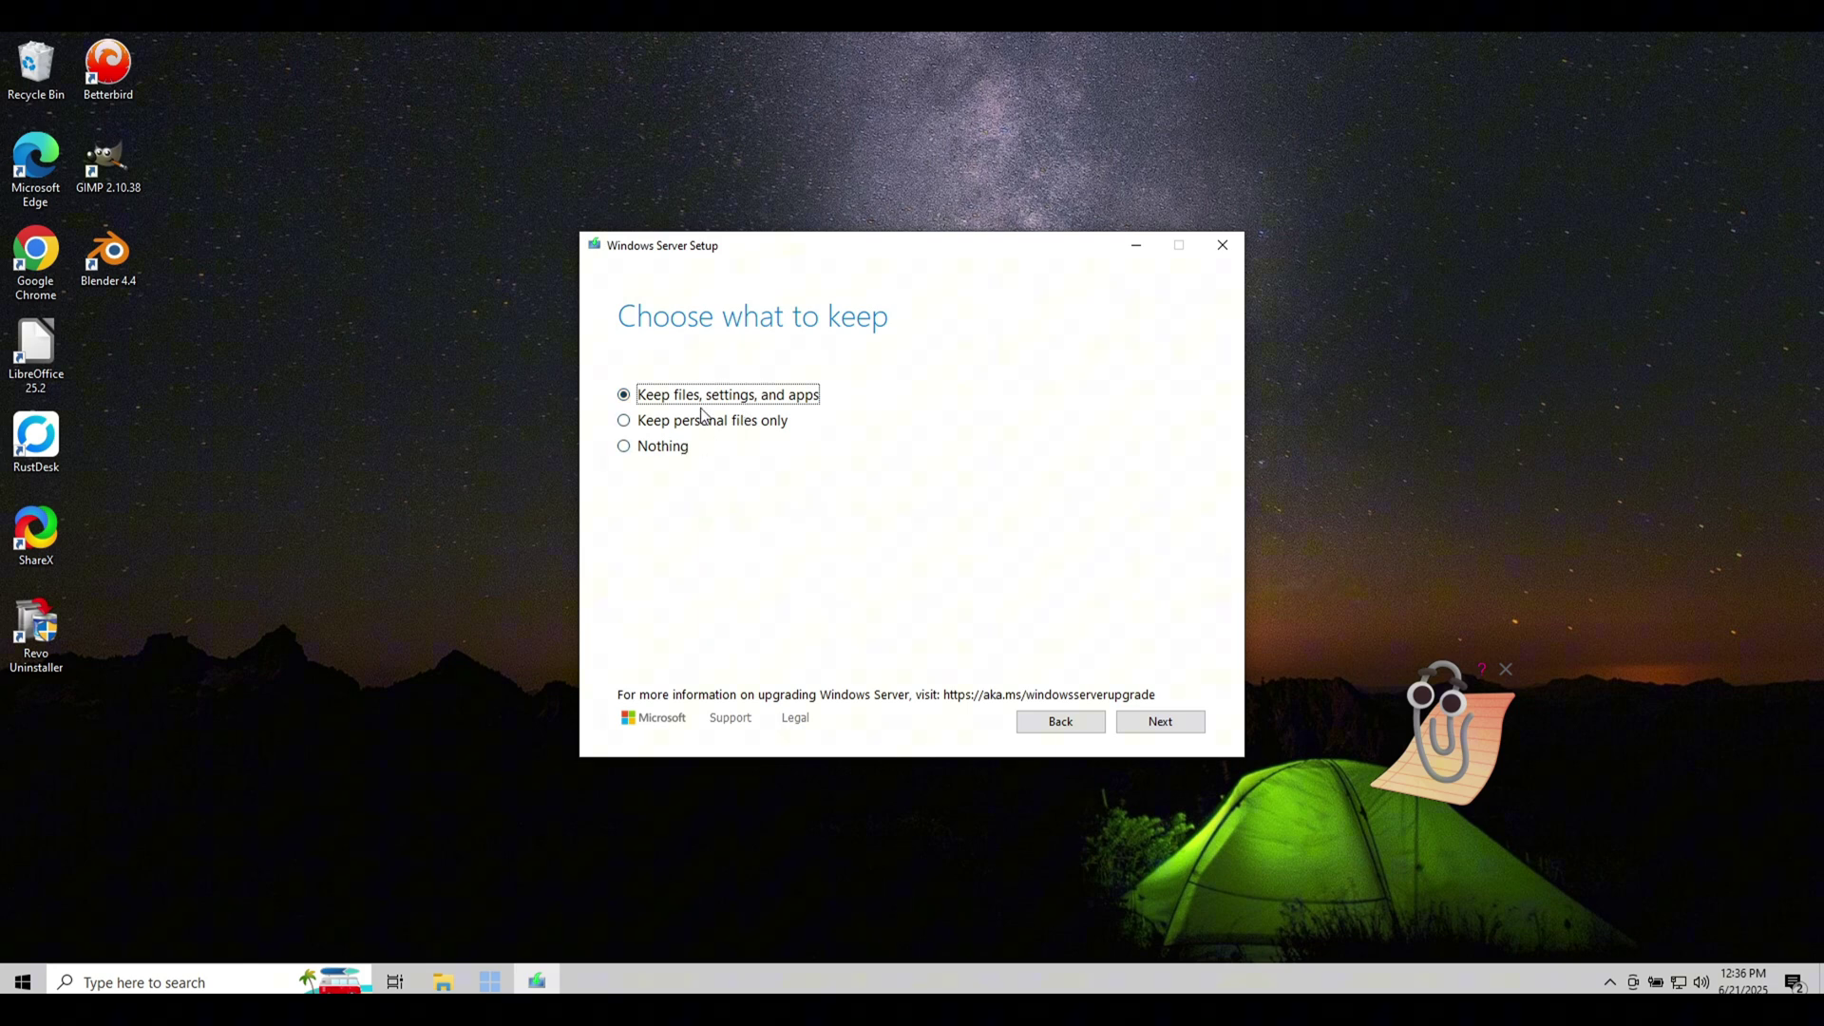
Keep files, settings, and apps, then install Windows 11 Home
click(1160, 724)
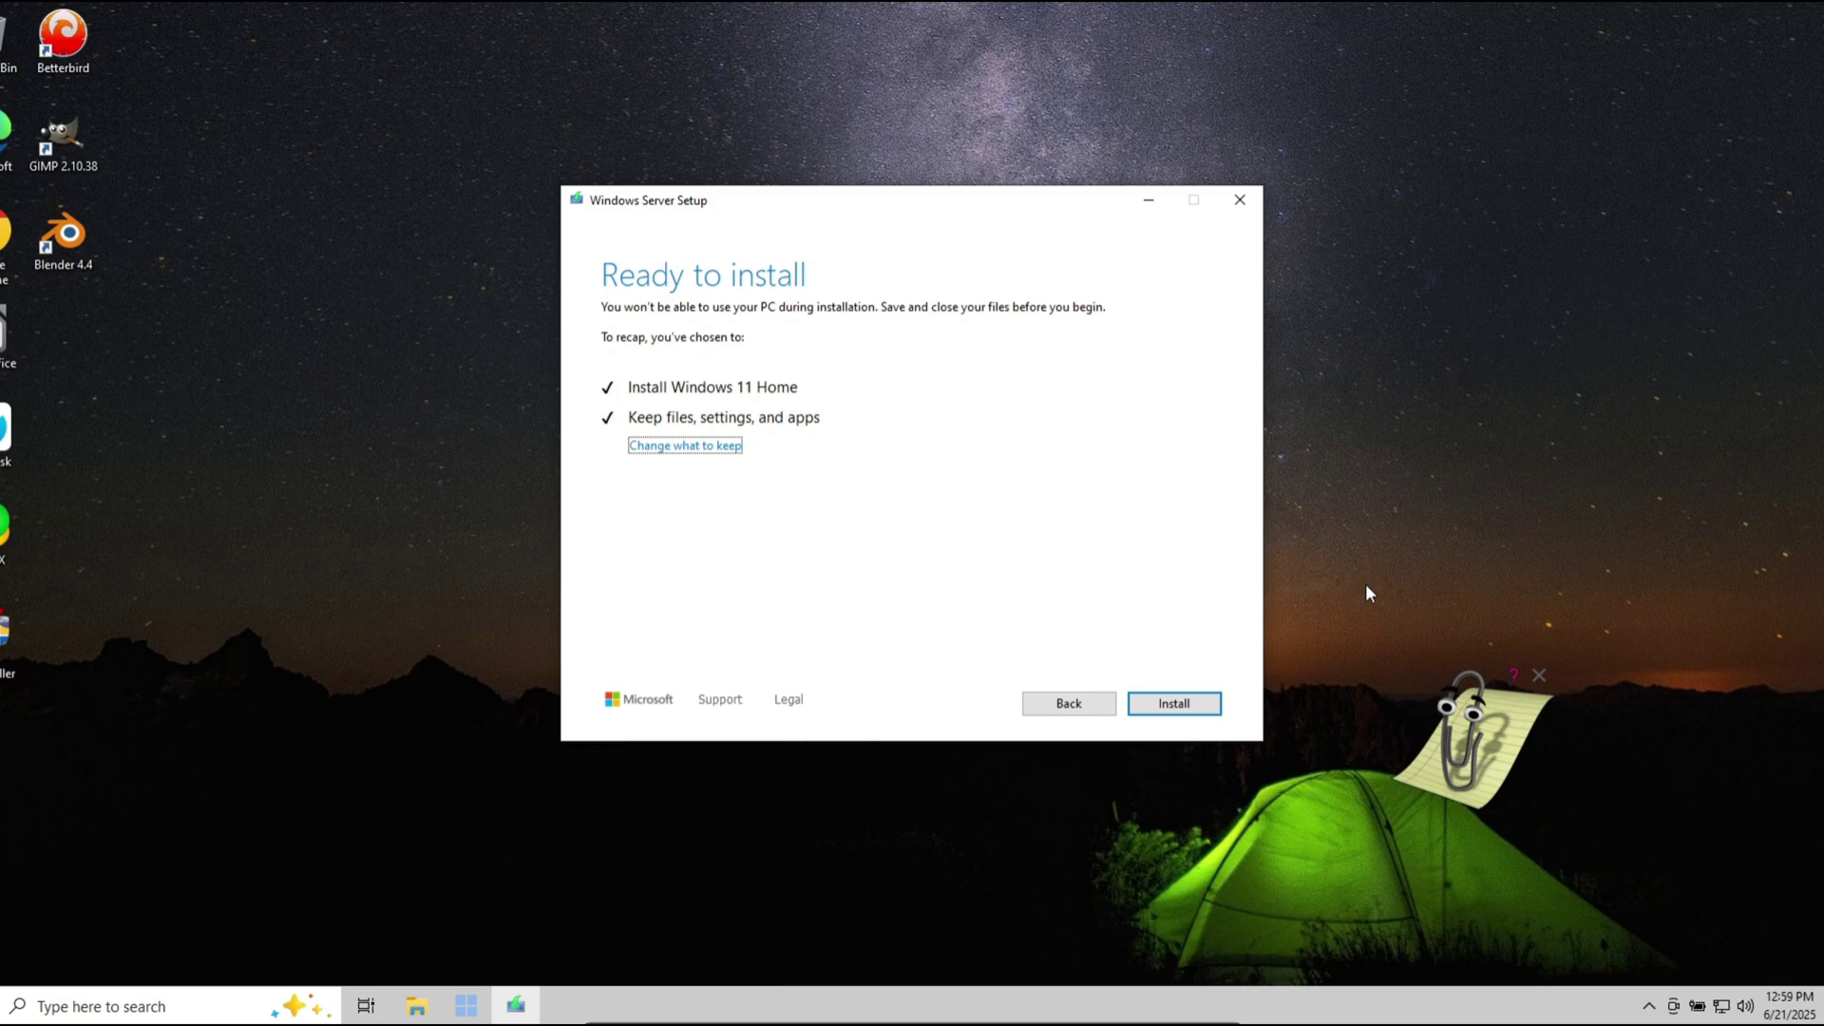
click(1189, 709)
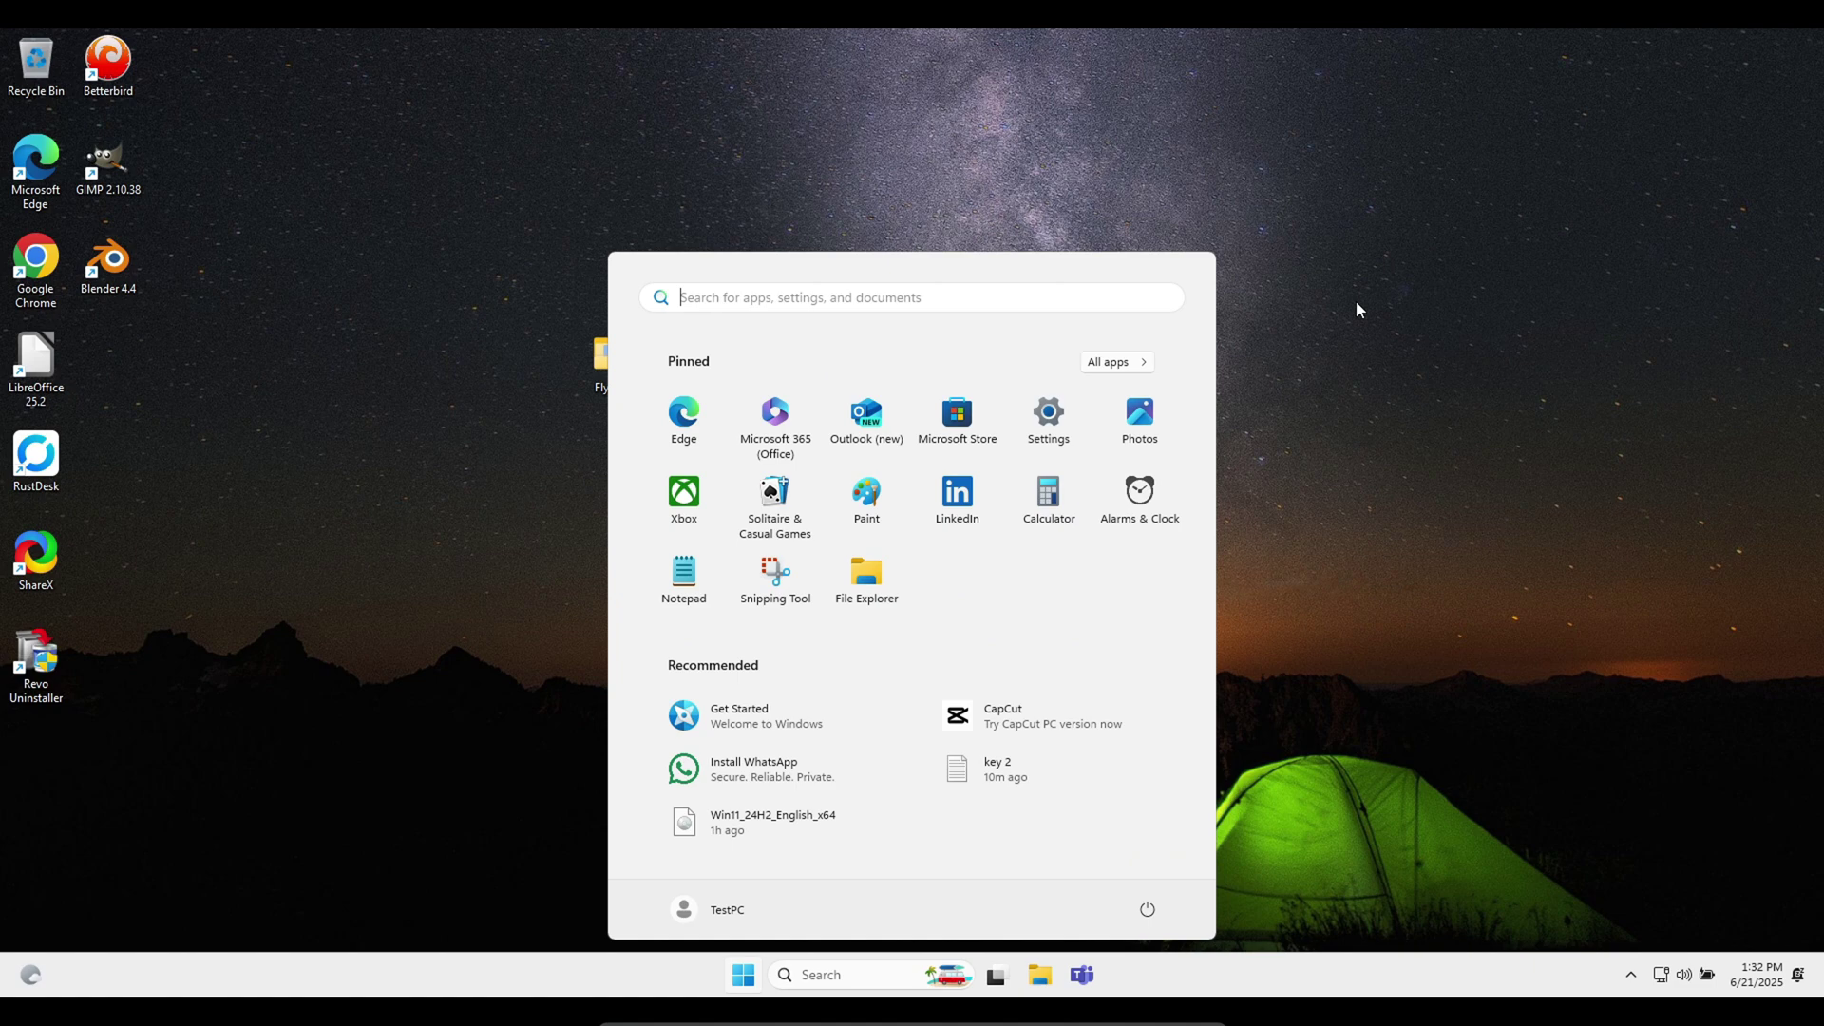
Change Taskbar alignment under Taskbar behaviors from Center to Left
click(1350, 339)
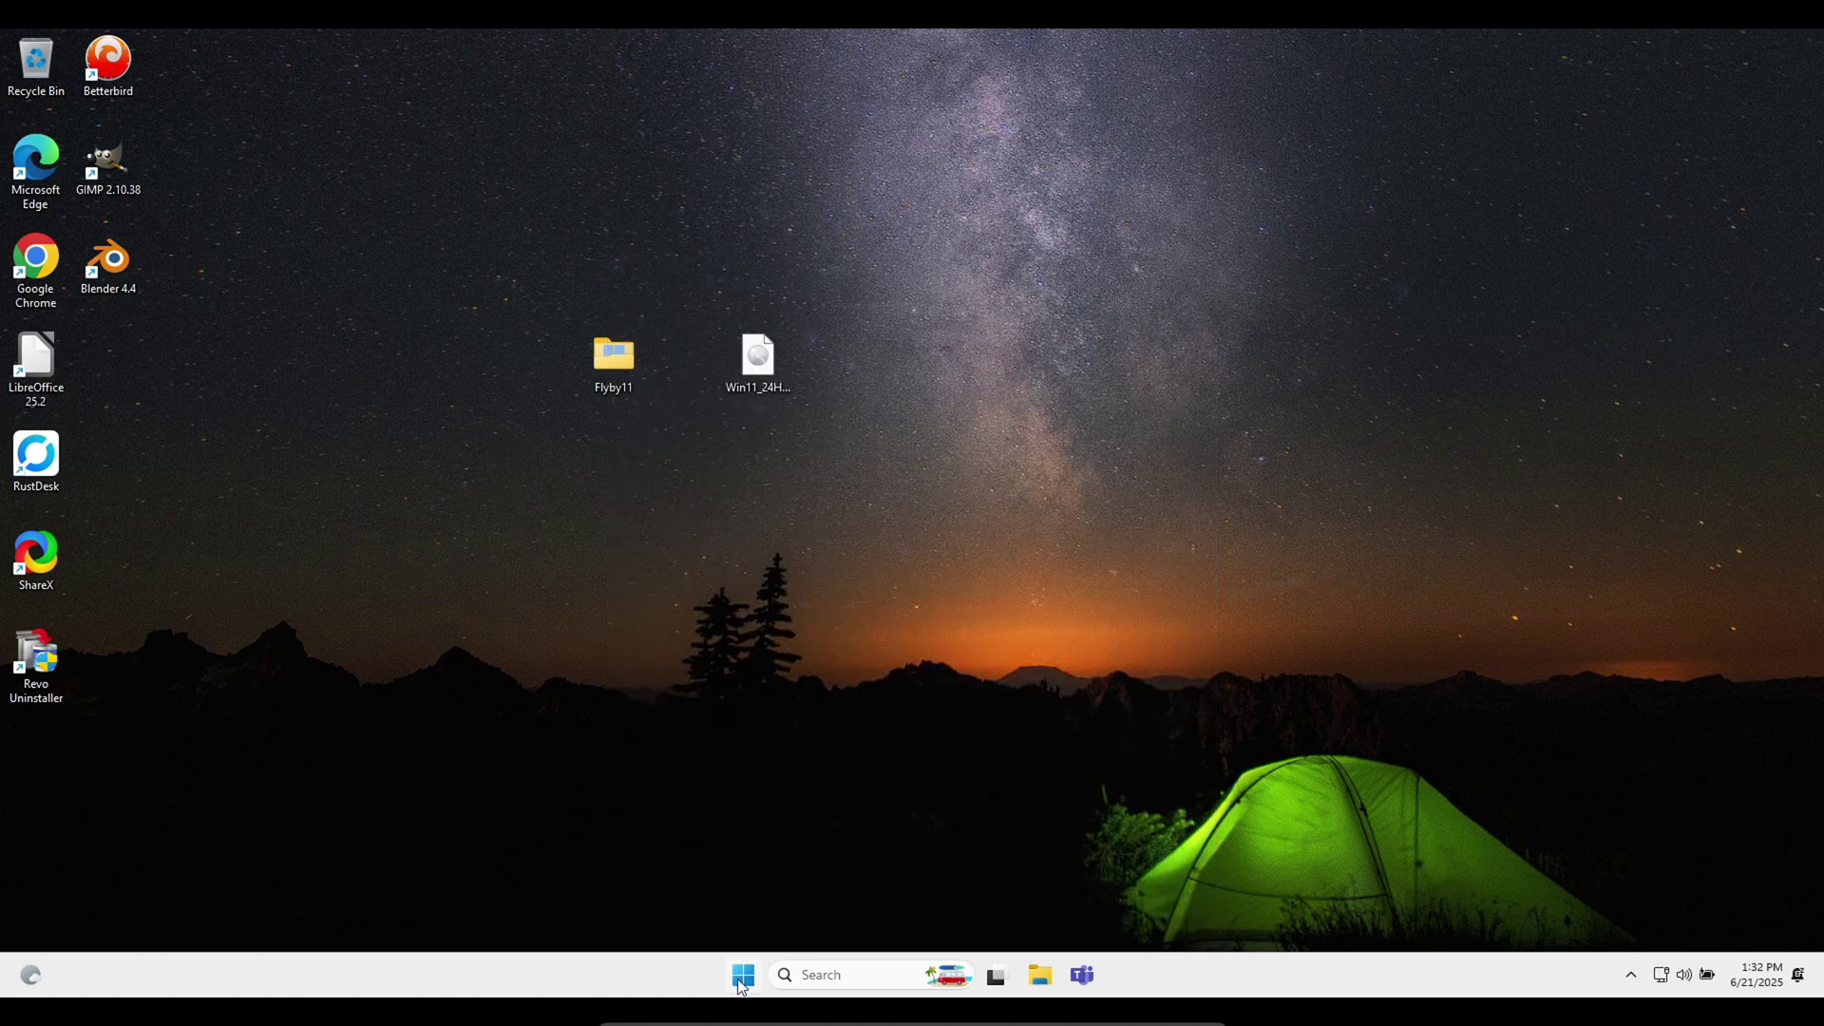
click(739, 983)
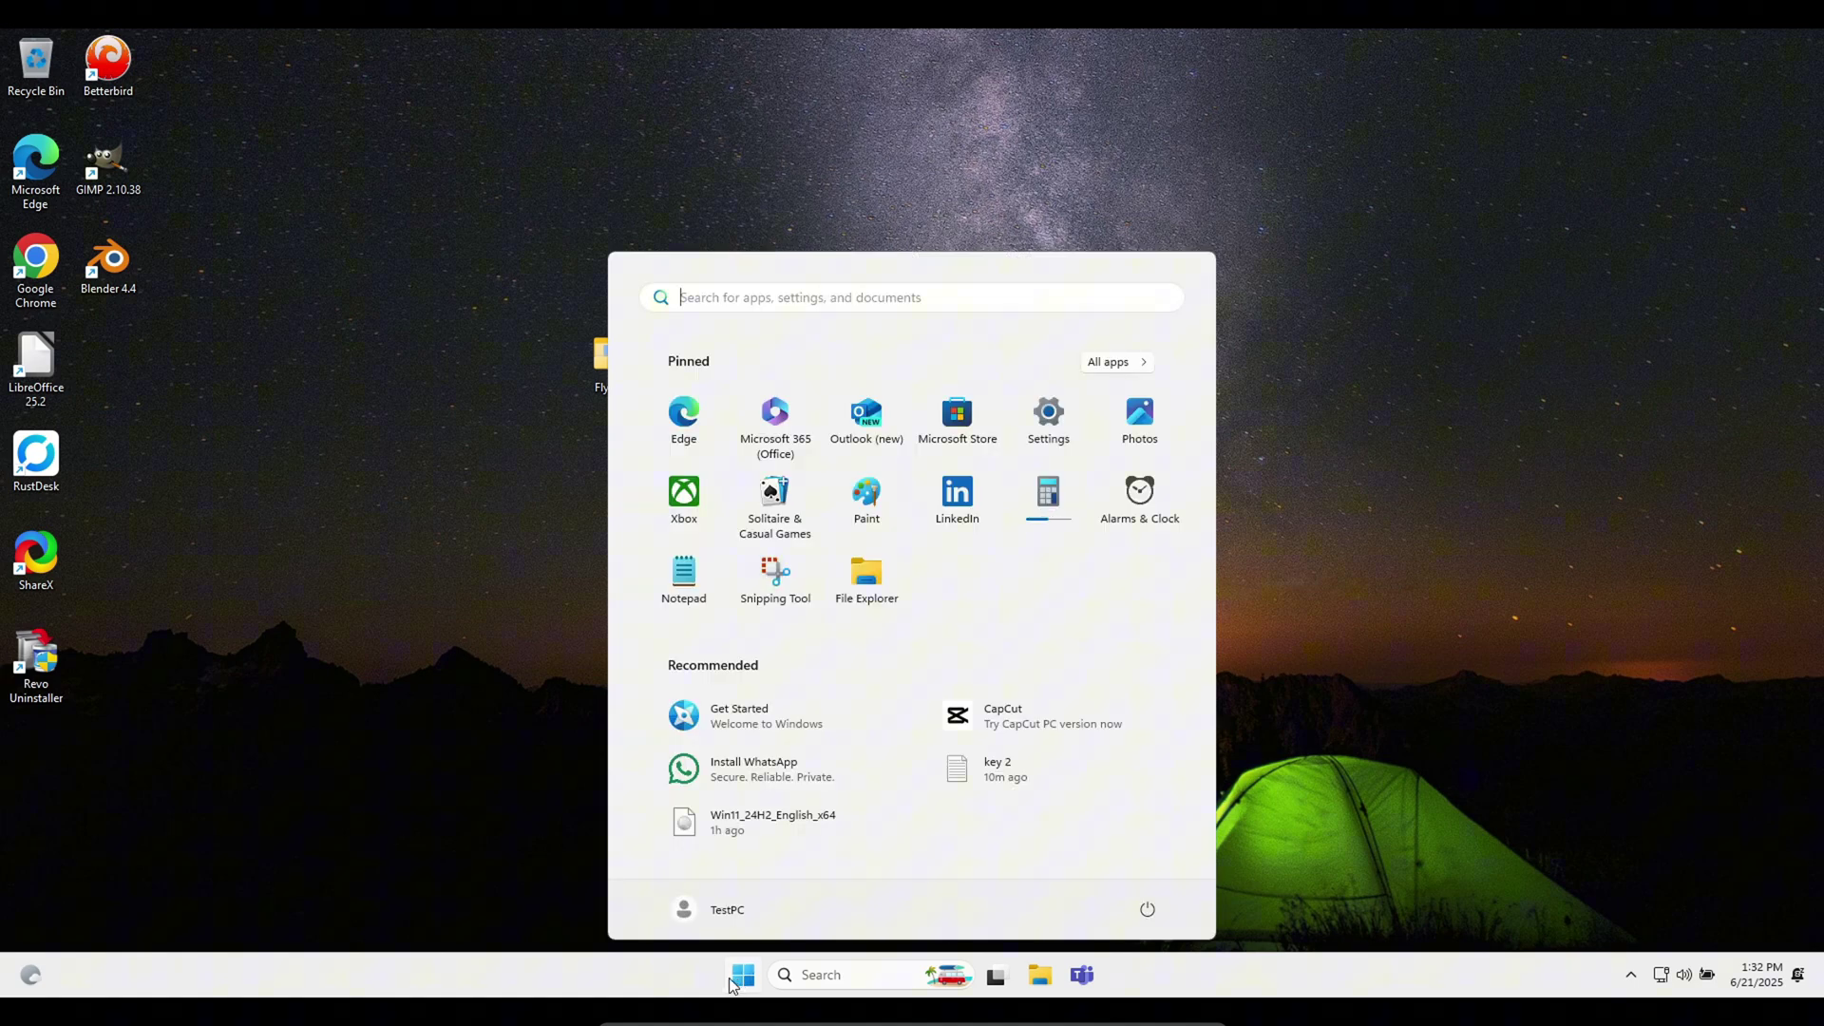
right_click(1147, 969)
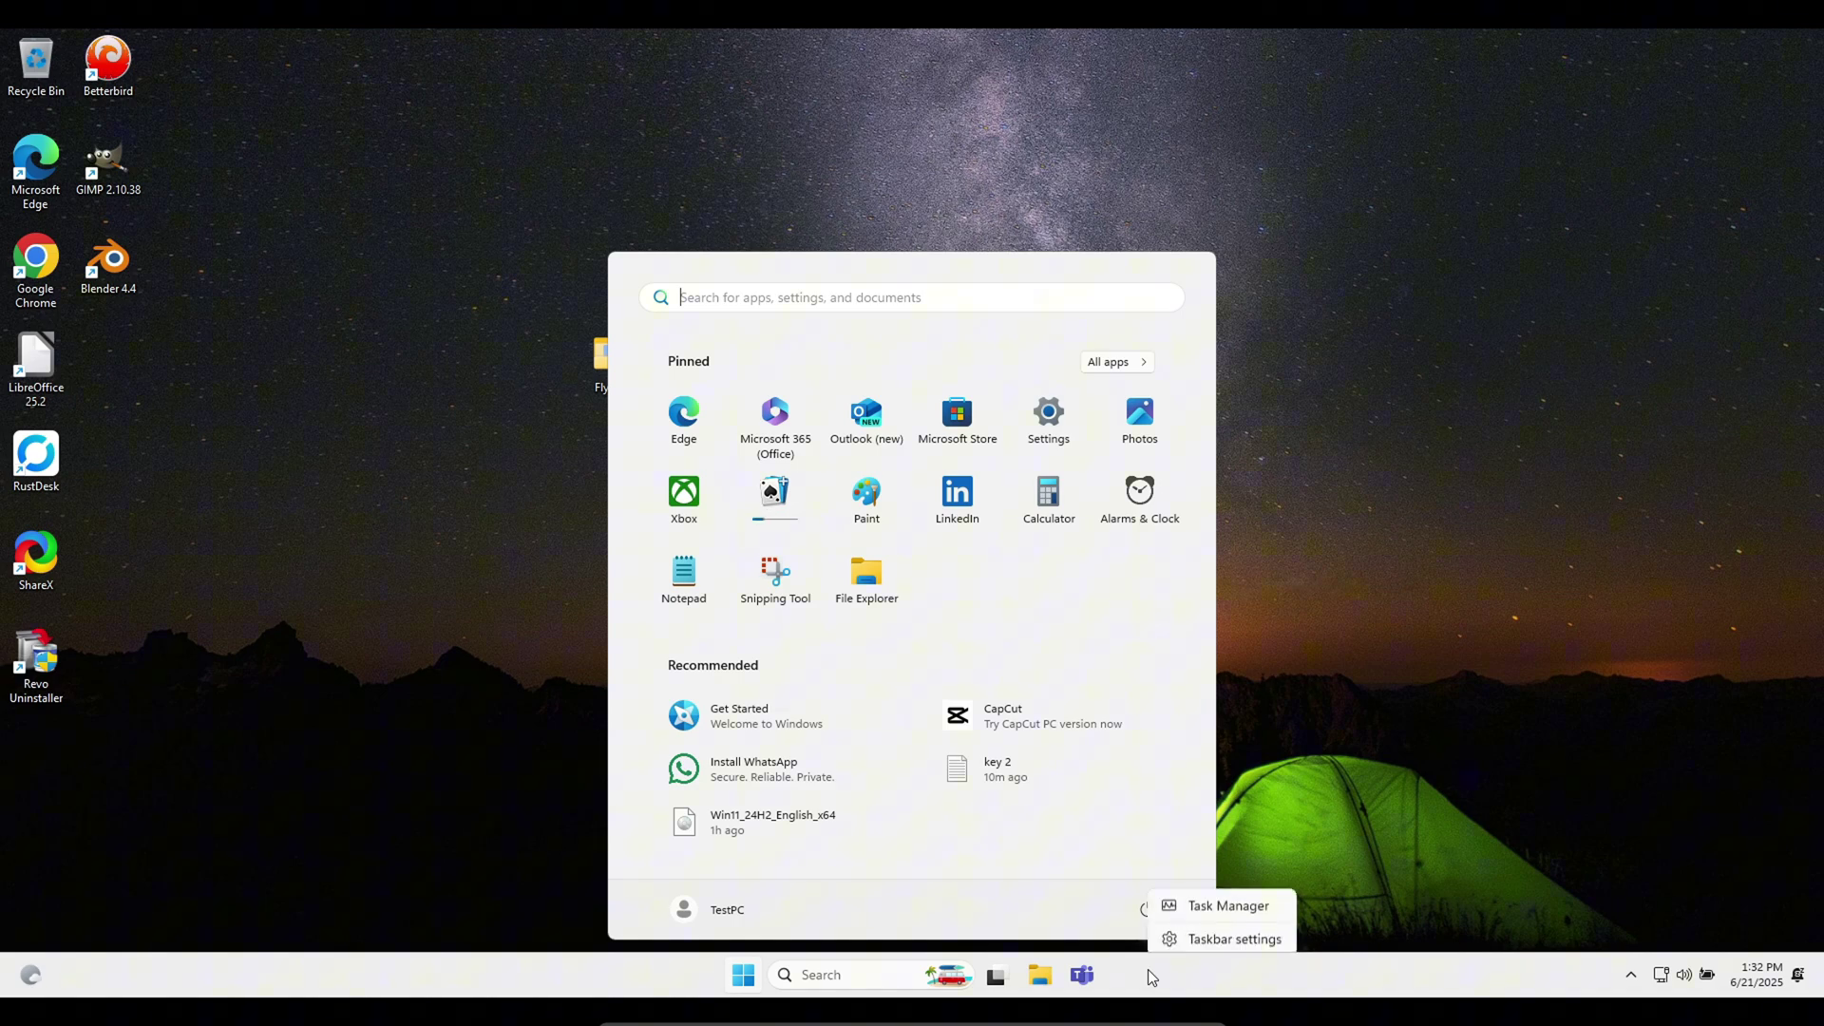
click(1223, 933)
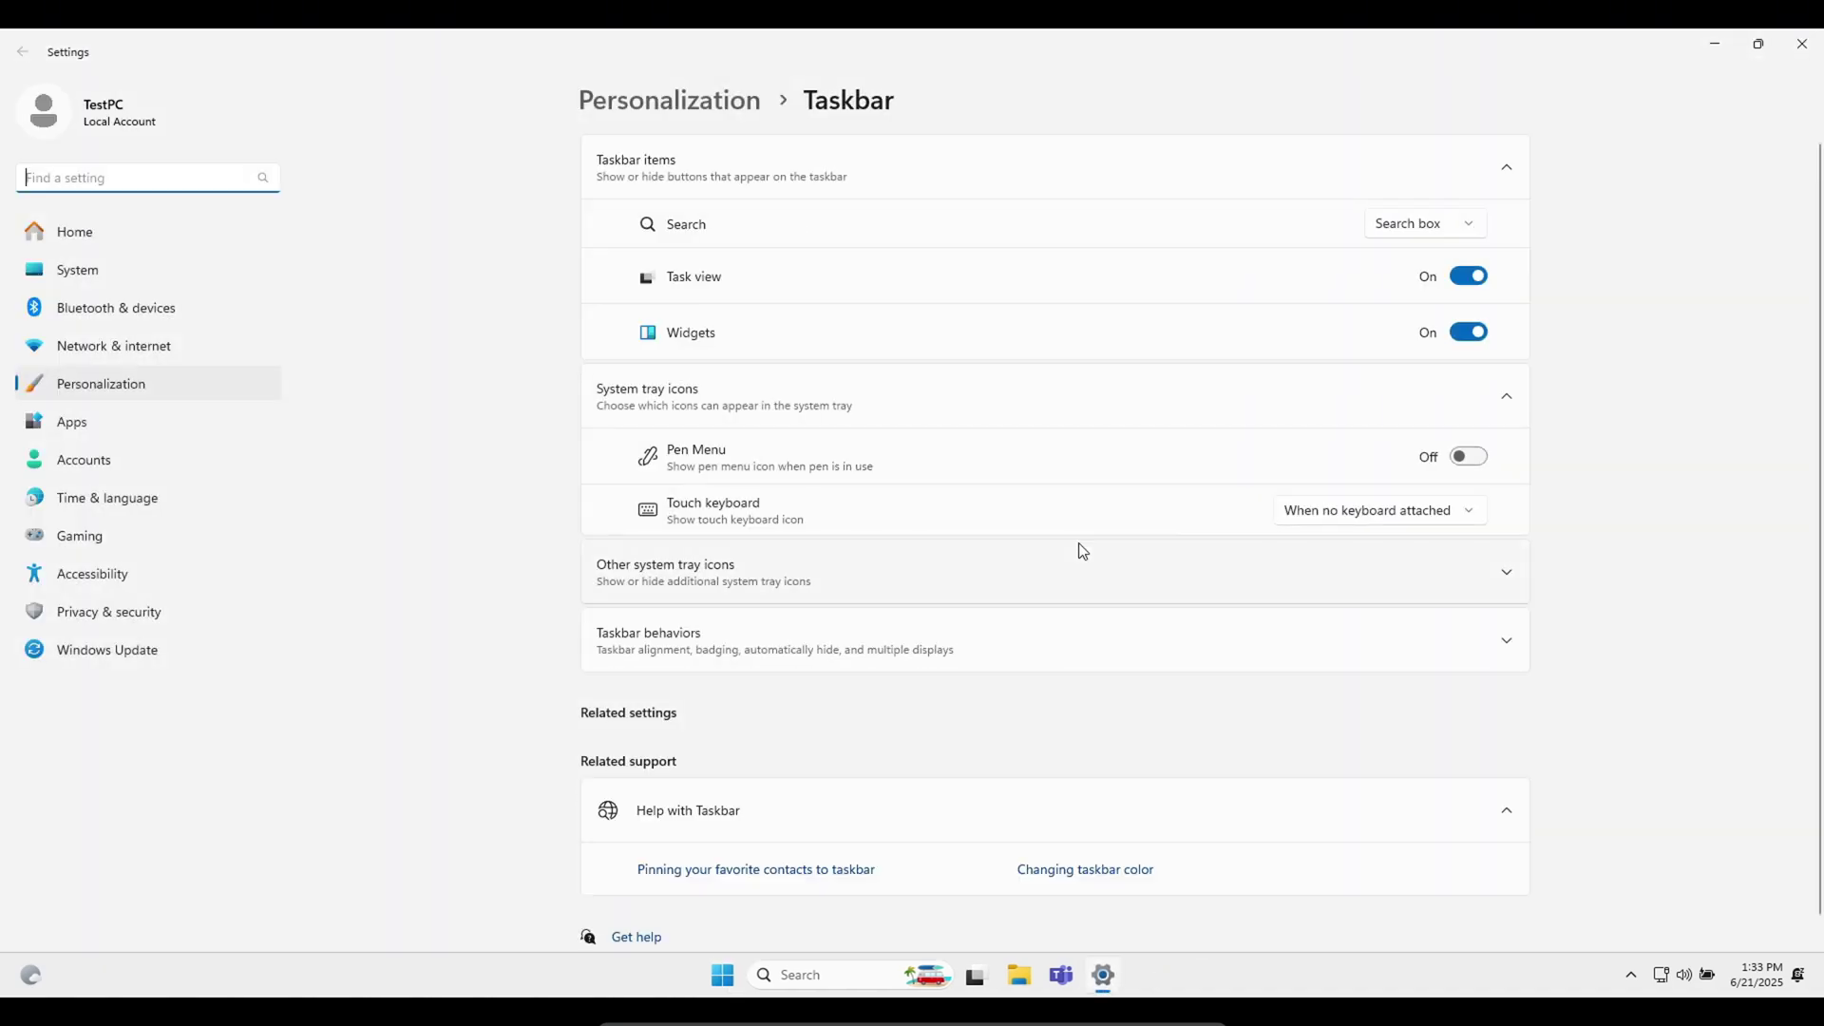
click(866, 646)
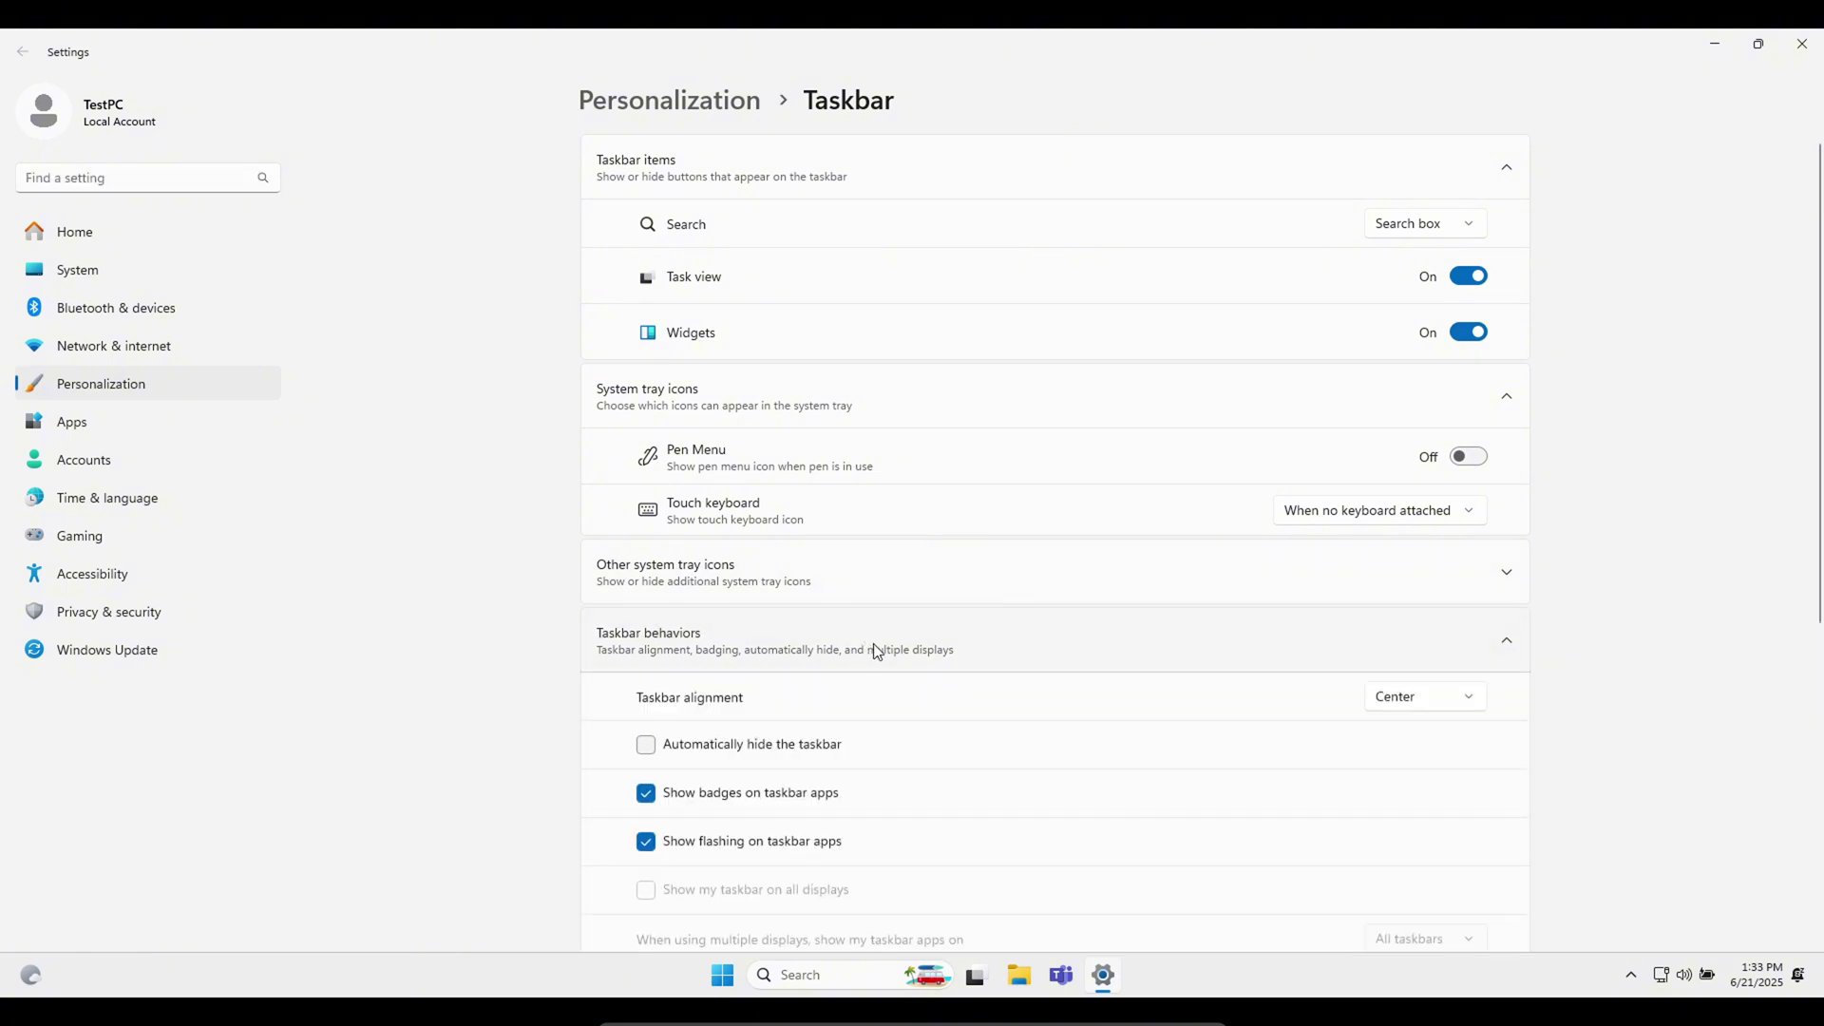
scroll(874, 642, down, 1)
click(1416, 575)
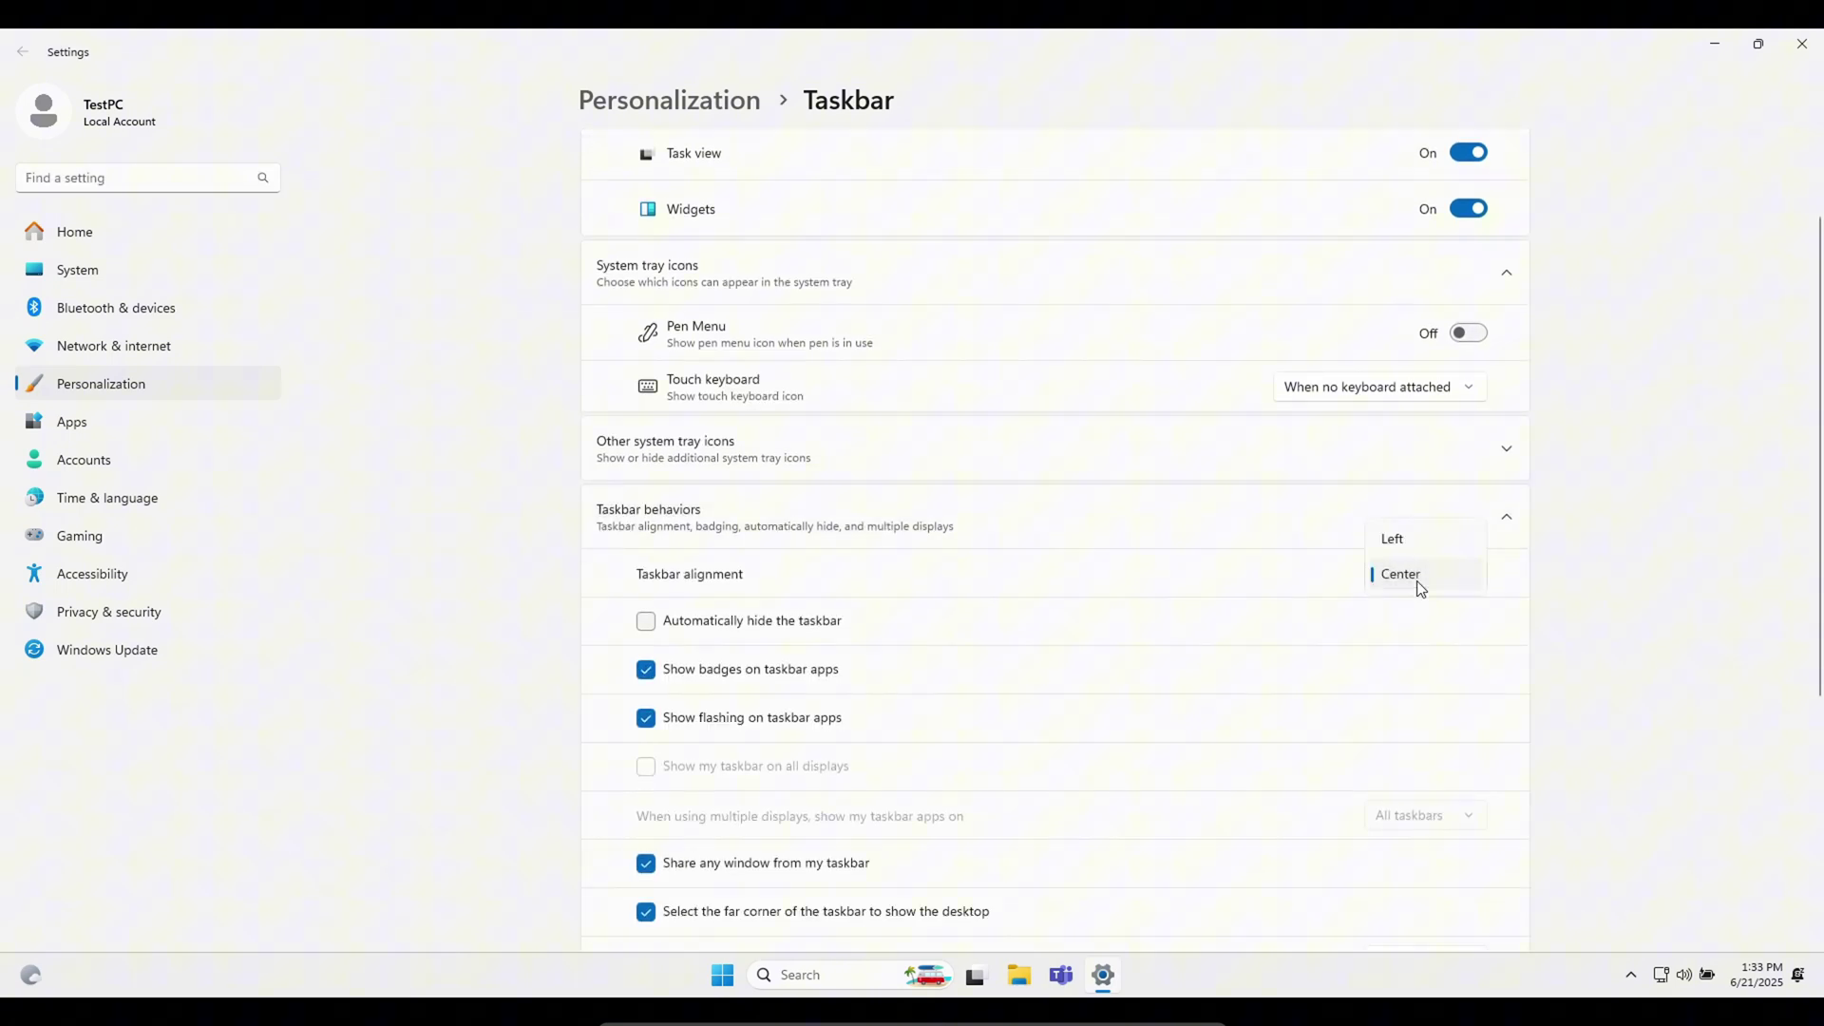
click(1416, 551)
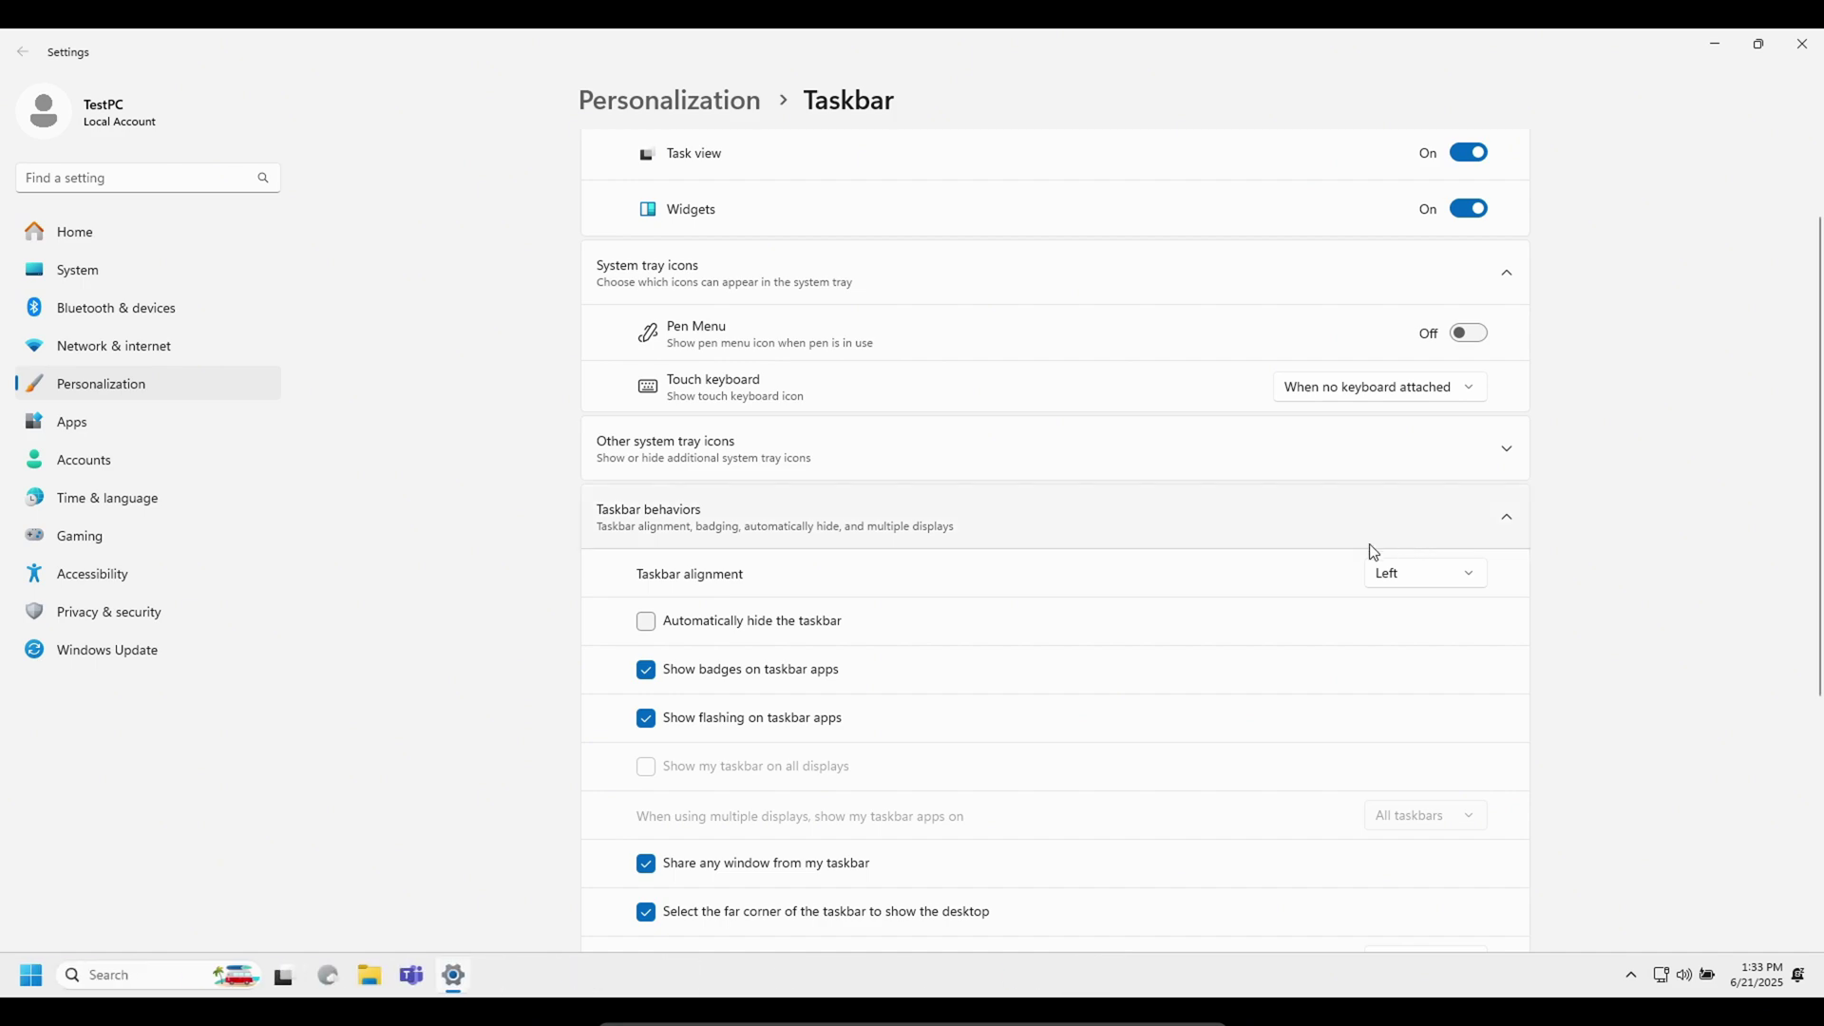
Close Settings, look at the Documents folder in File Explorer, then close that window
click(1802, 59)
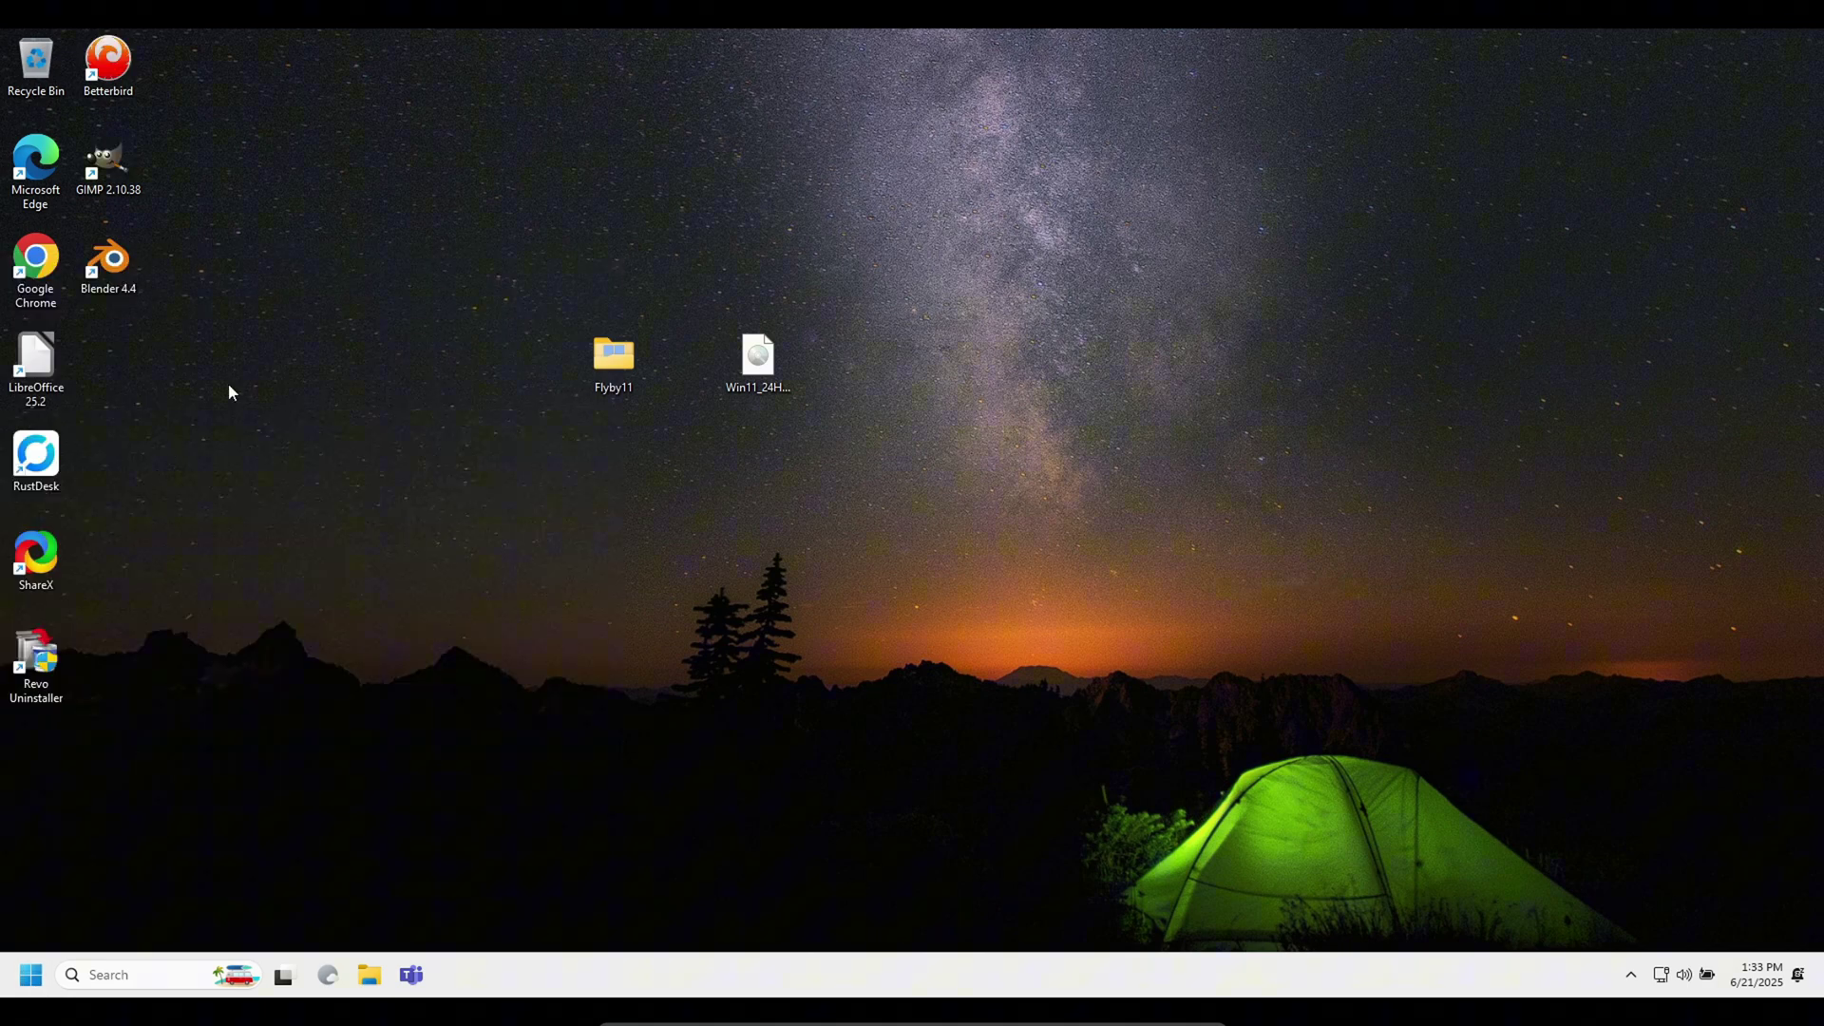
drag(329, 55, 57, 722)
click(358, 975)
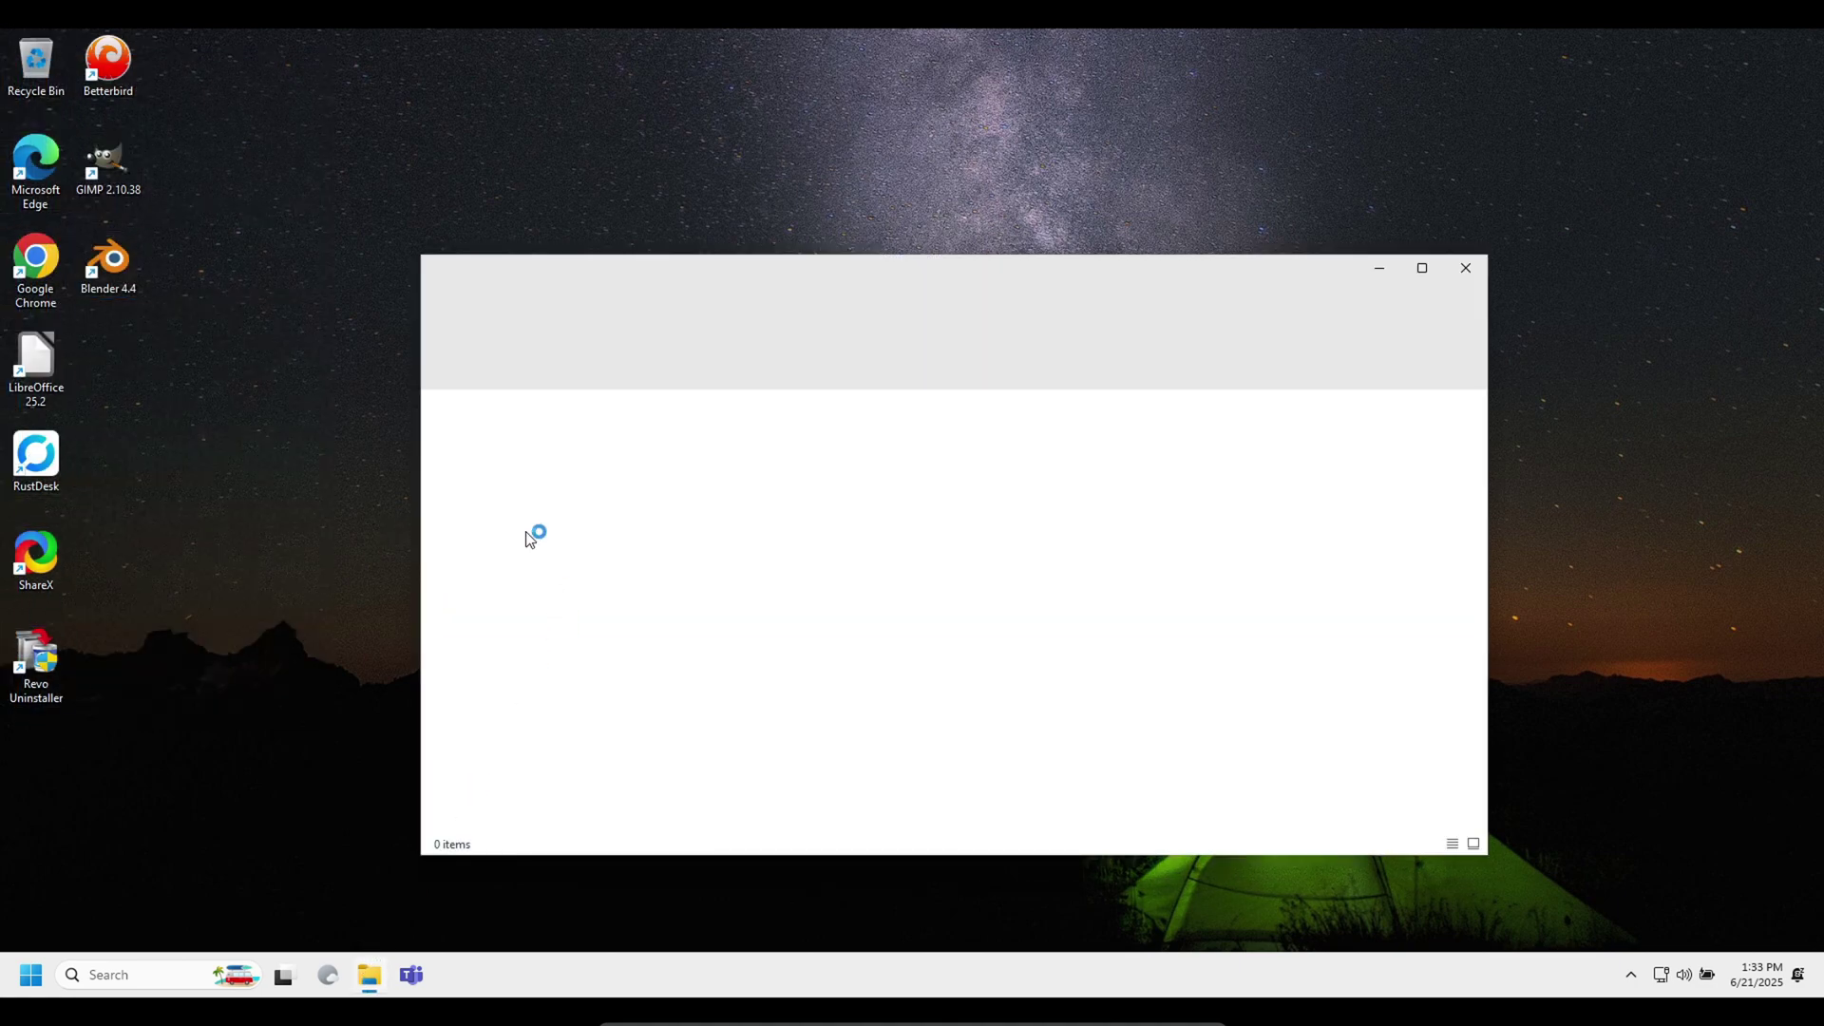
click(519, 593)
key(alt+F4)
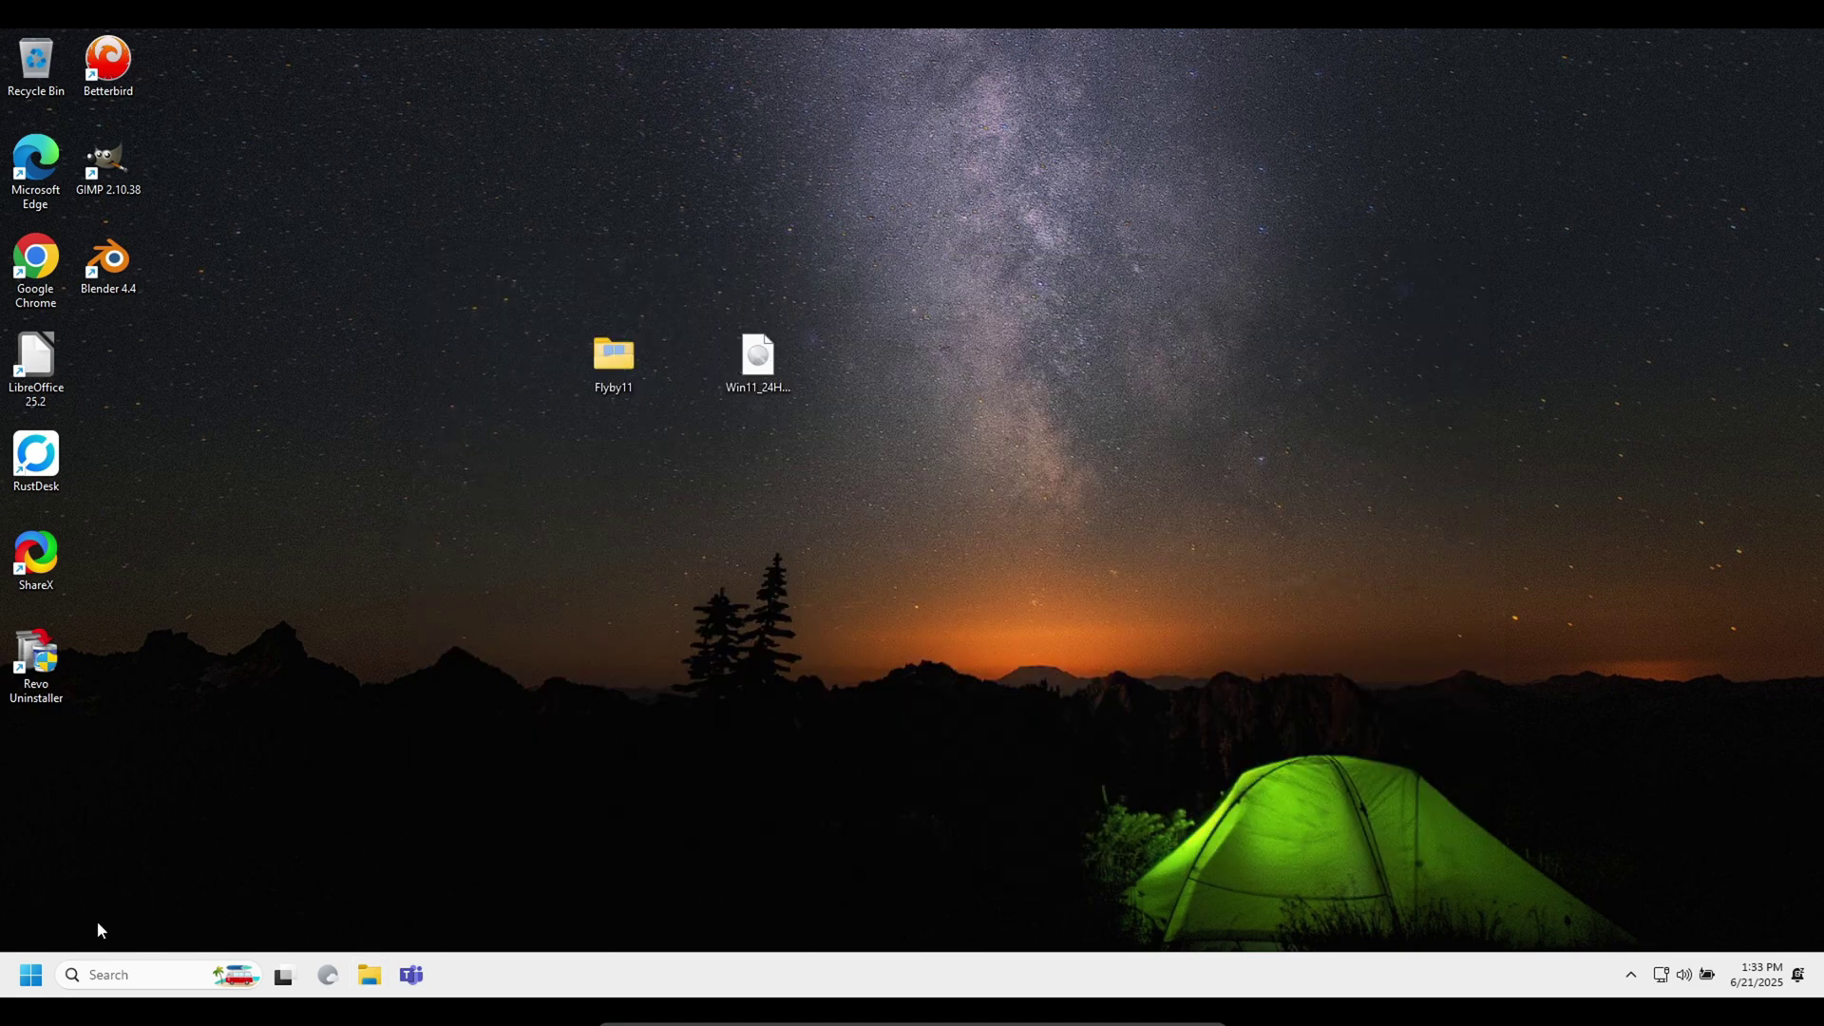
Open the System About page and check that the edition reads Windows 11 Home
right_click(21, 985)
click(85, 755)
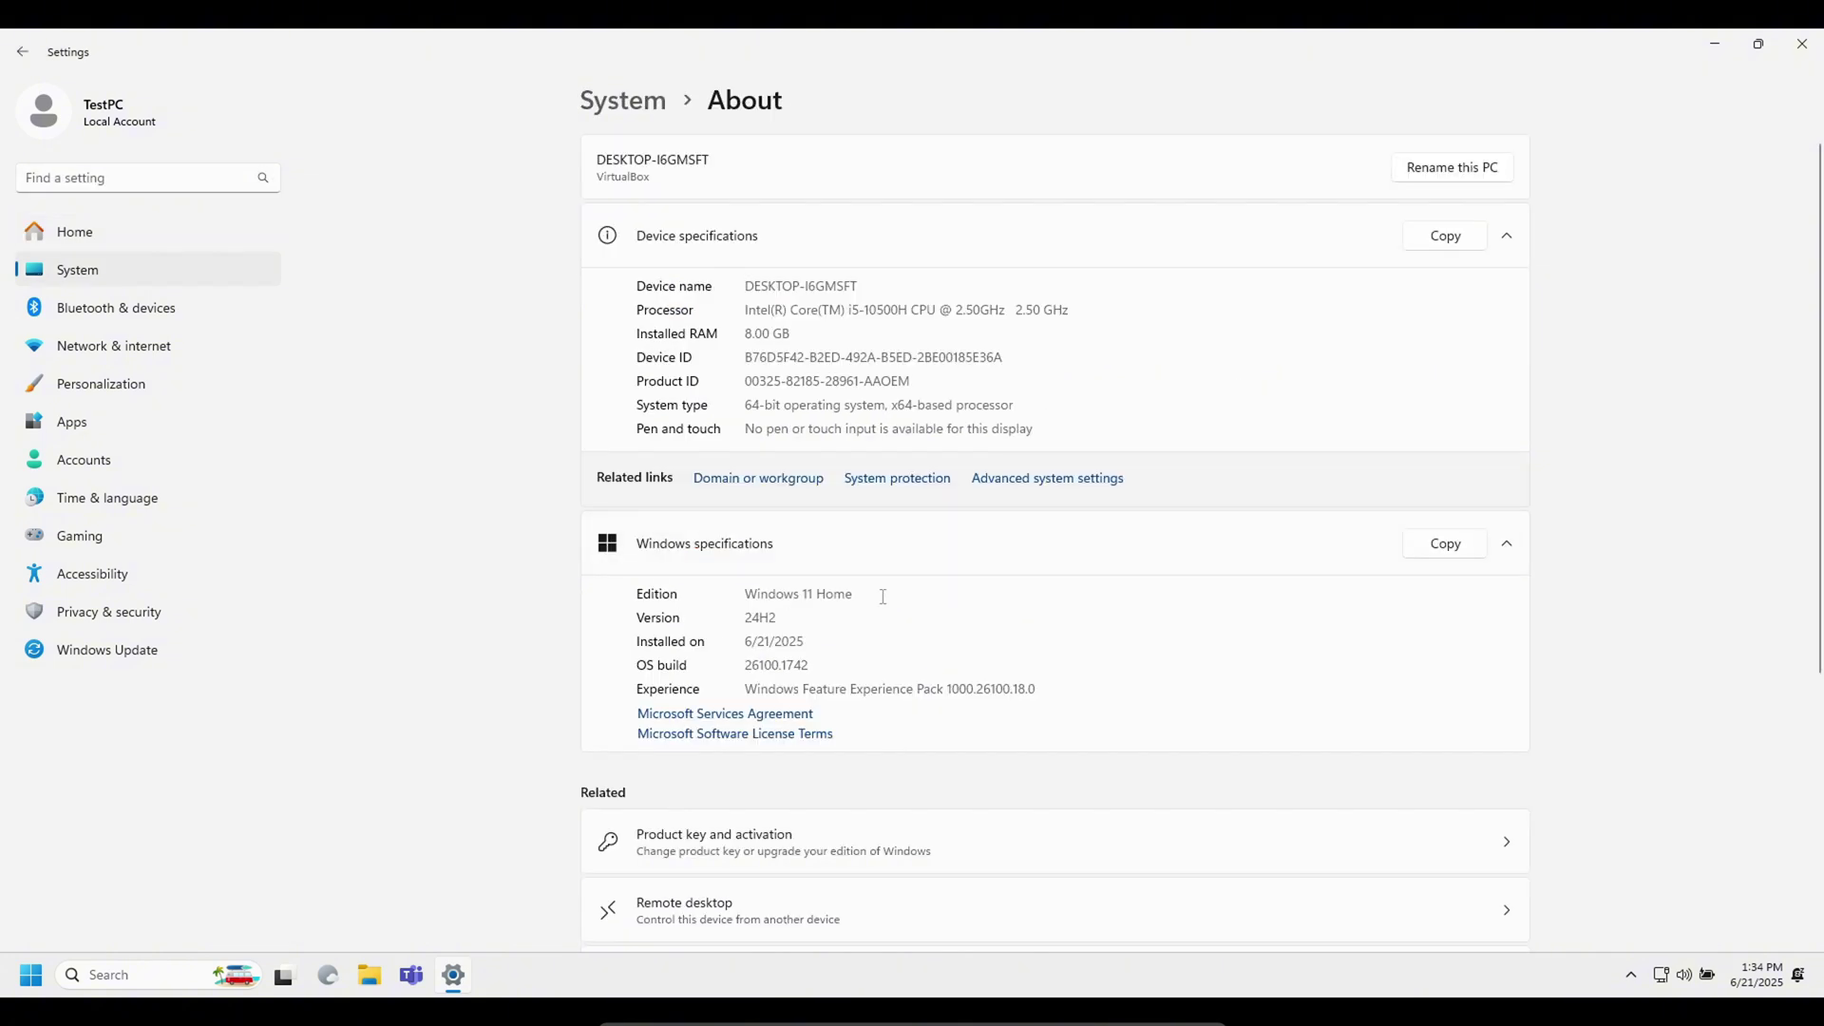
drag(855, 595, 719, 591)
click(740, 632)
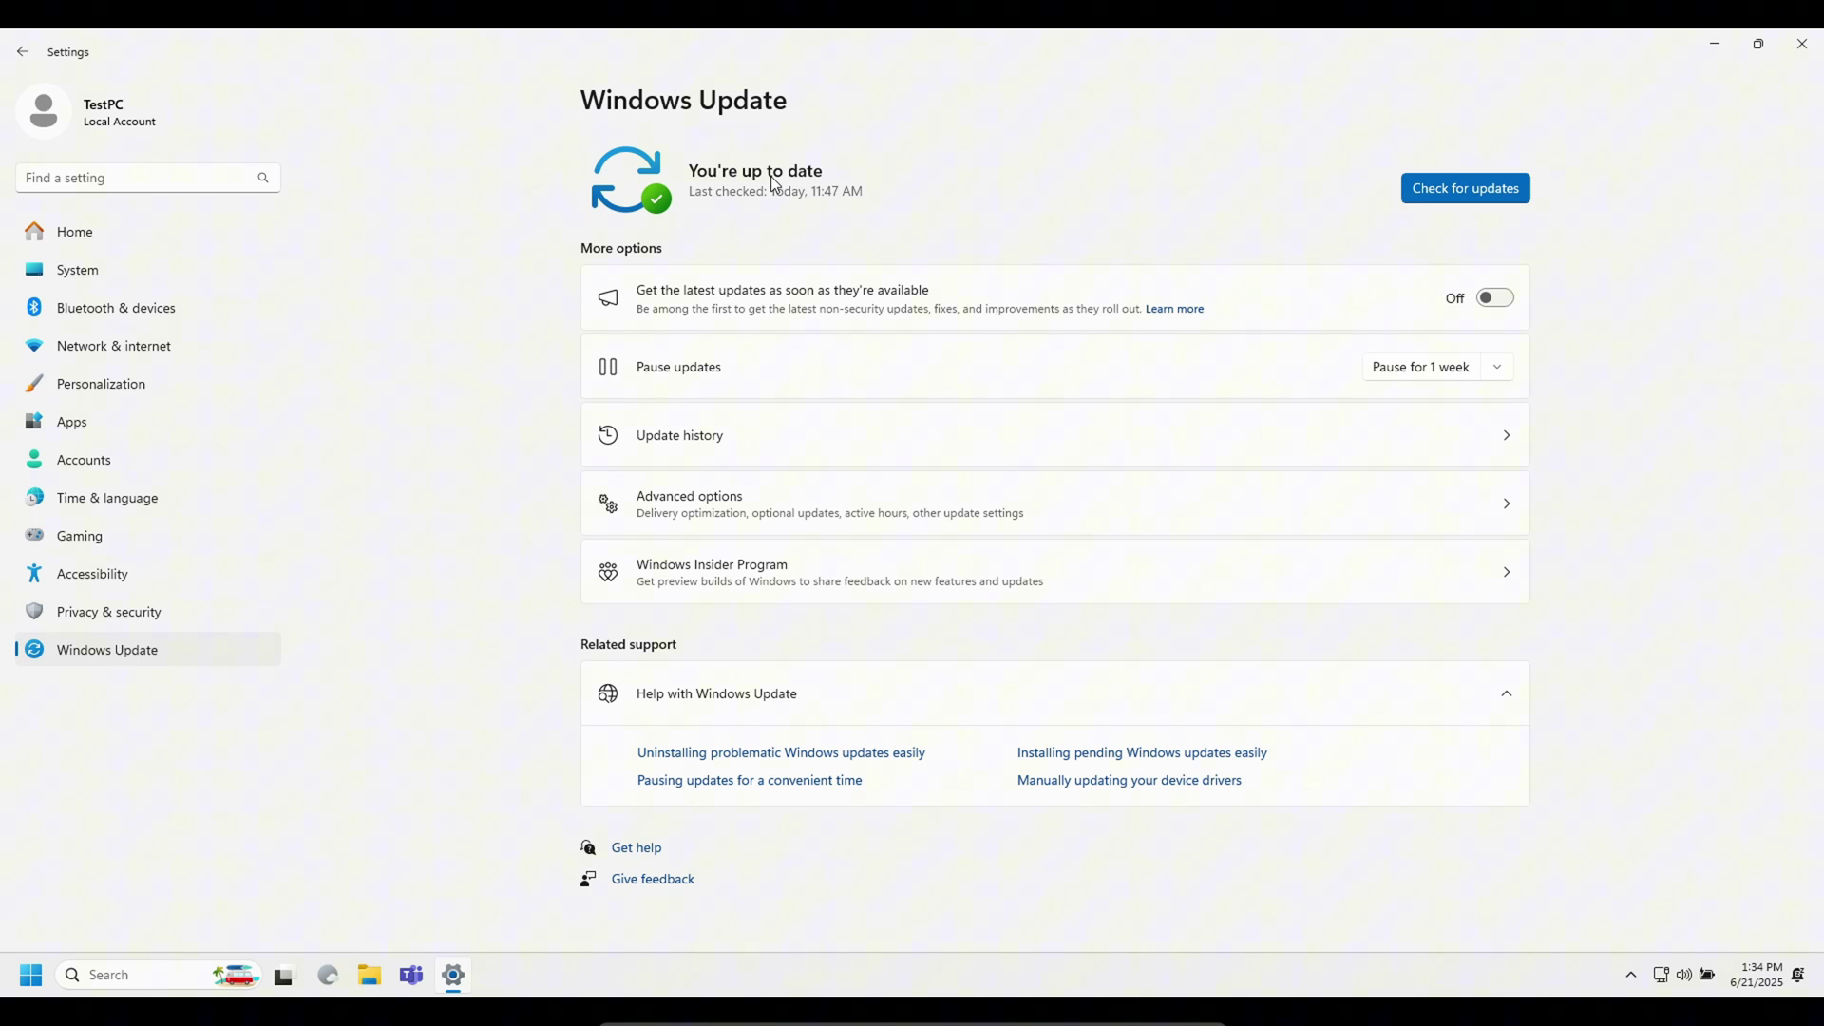
Run Check for updates on the Windows Update page
click(1462, 195)
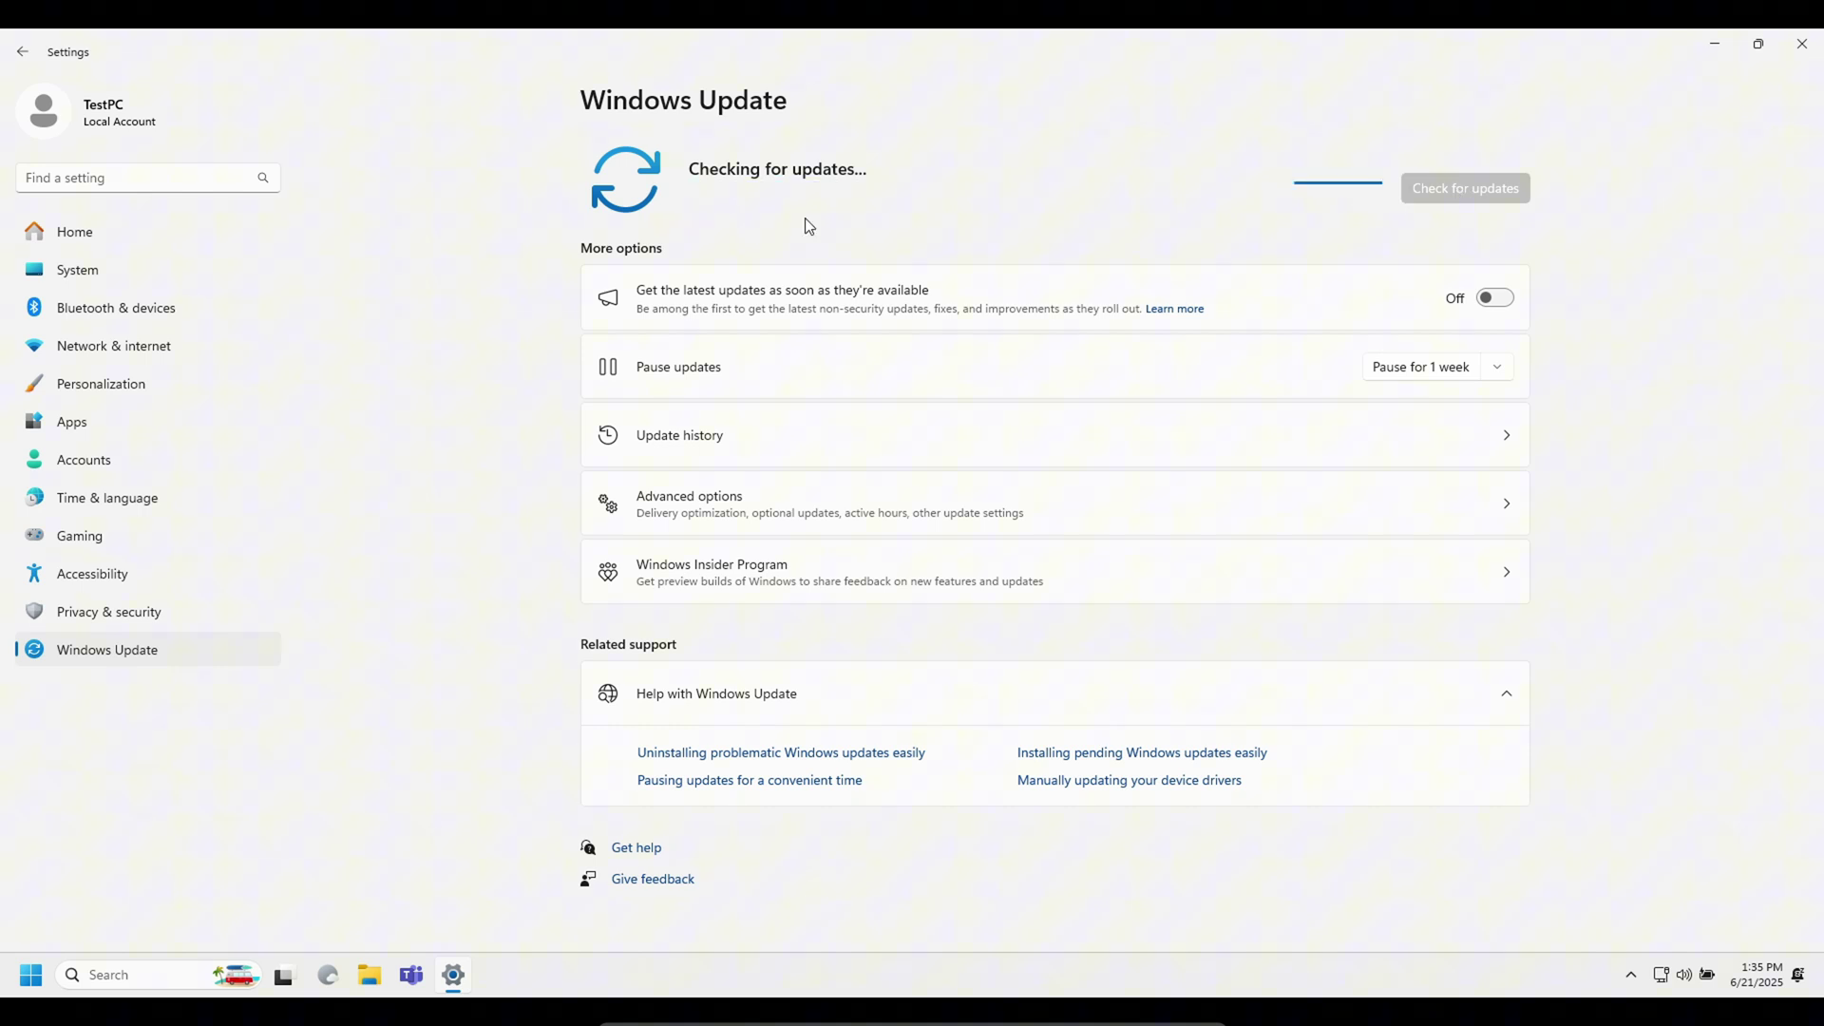